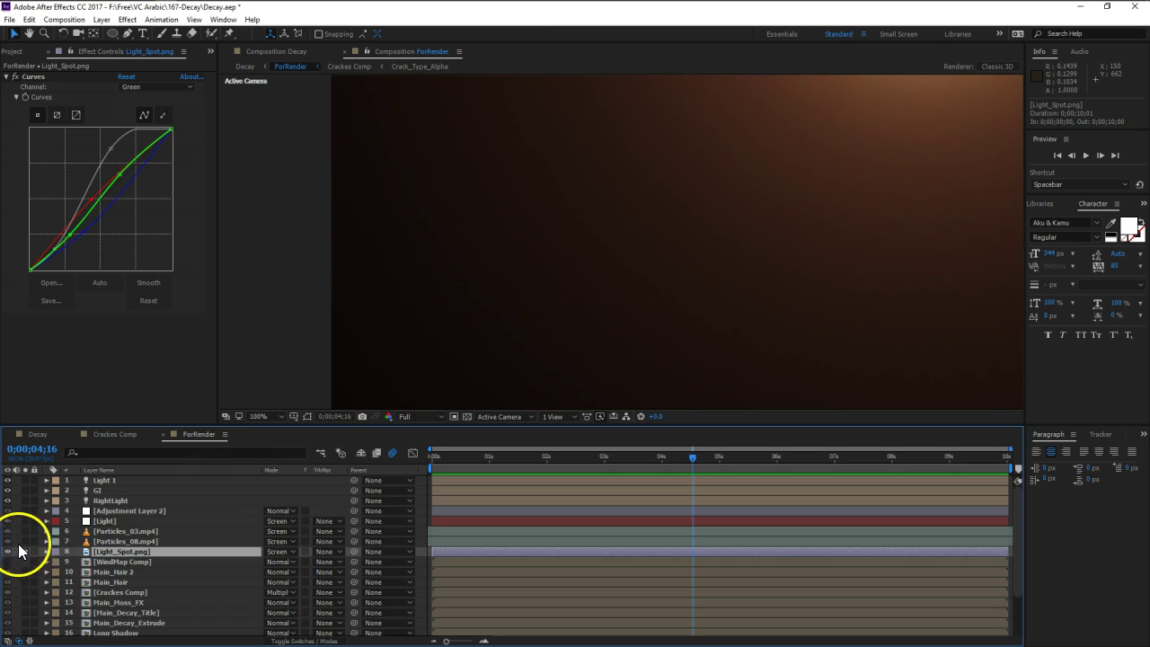
Unsolo the Light_Spot.png layer, hide Adjustment Layer 2, Light and both Particles layers, and review the Light_Spot.png source and its Curves effect.
left_click(26, 551)
left_click_drag(7, 538, 7, 511)
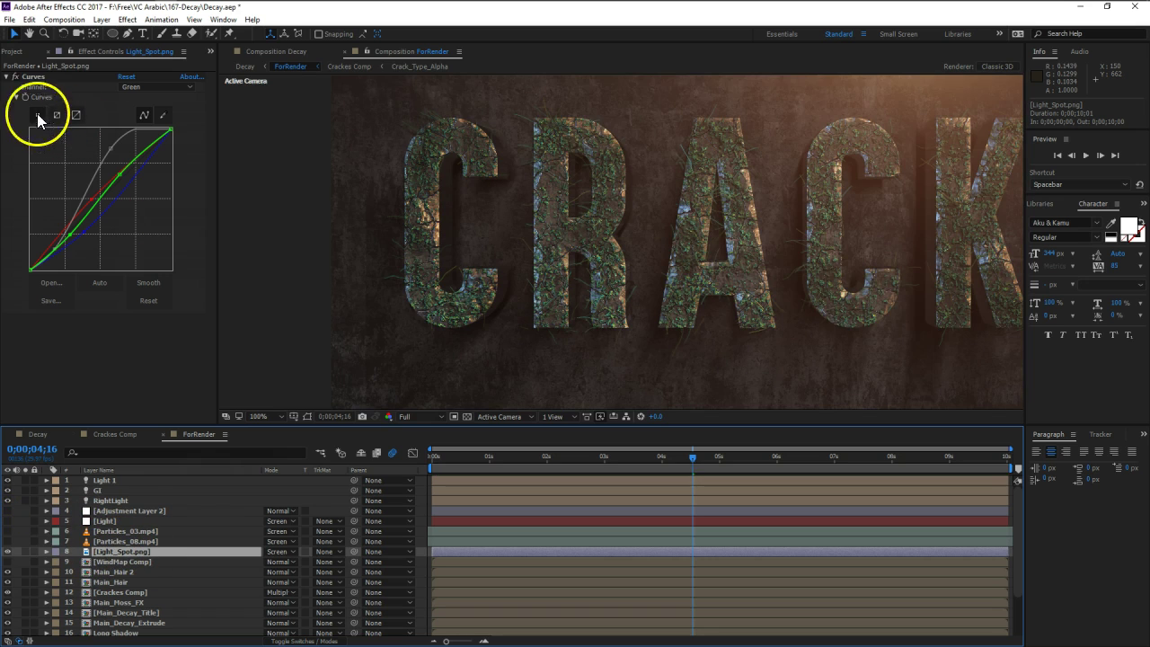
left_click(16, 51)
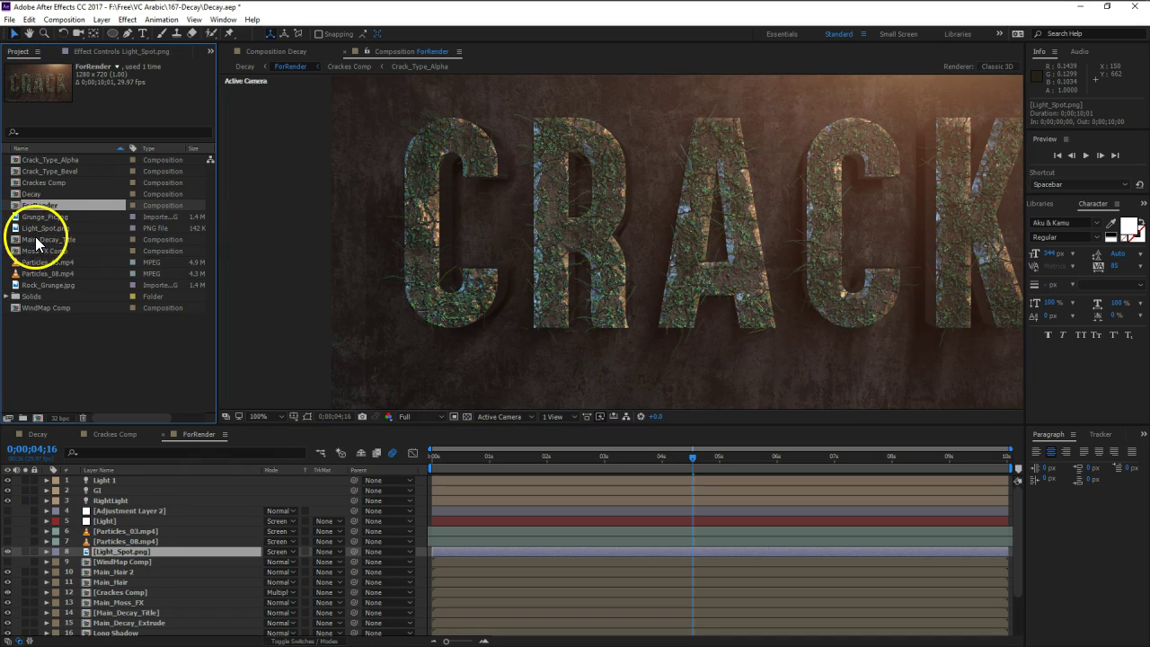
left_click(40, 229)
key("comma")
key("comma")
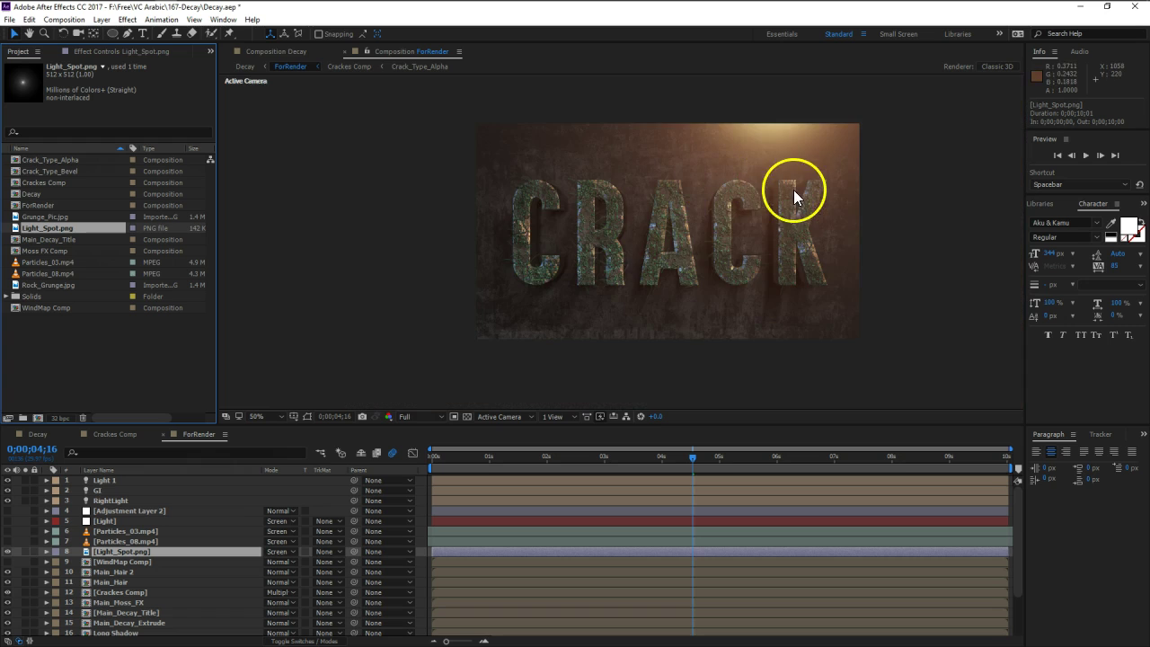
left_click_drag(793, 189, 746, 187)
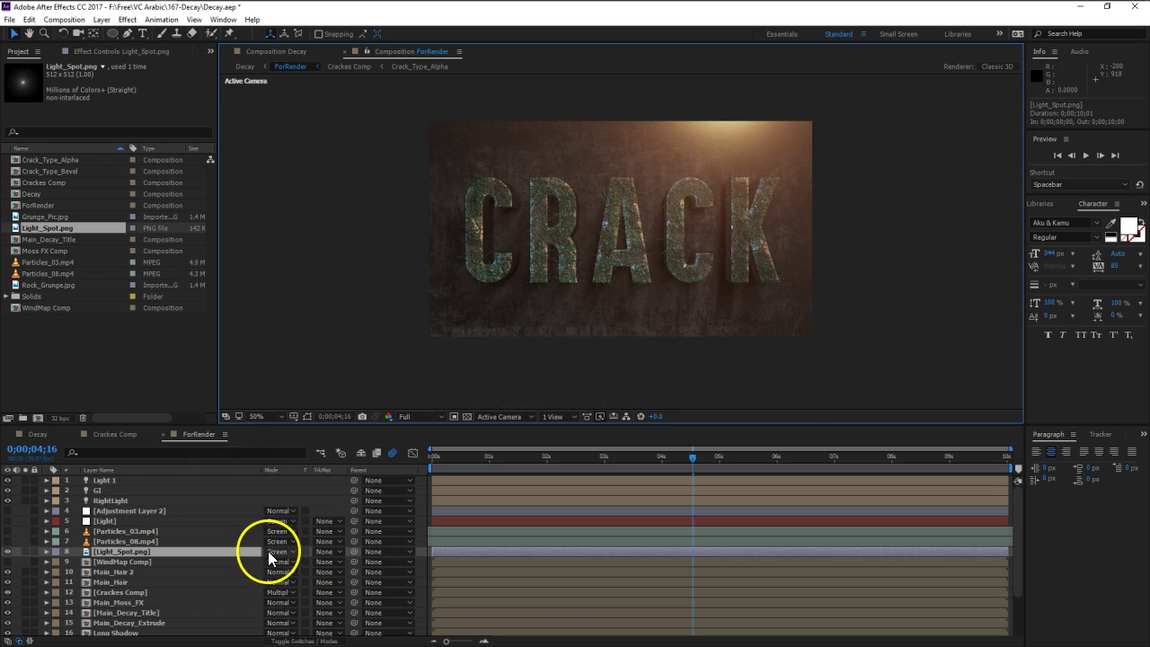
left_click(101, 52)
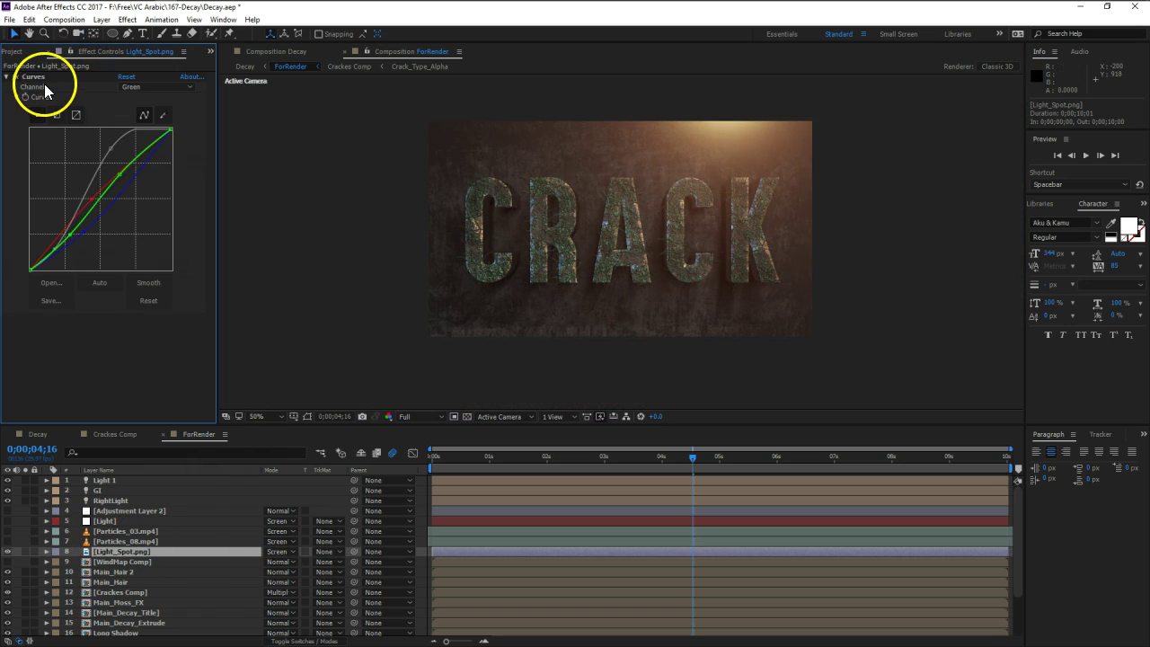
Make the Particles_08.mp4 and Particles_03.mp4 layers visible and view their Curves effects.
left_click(125, 542)
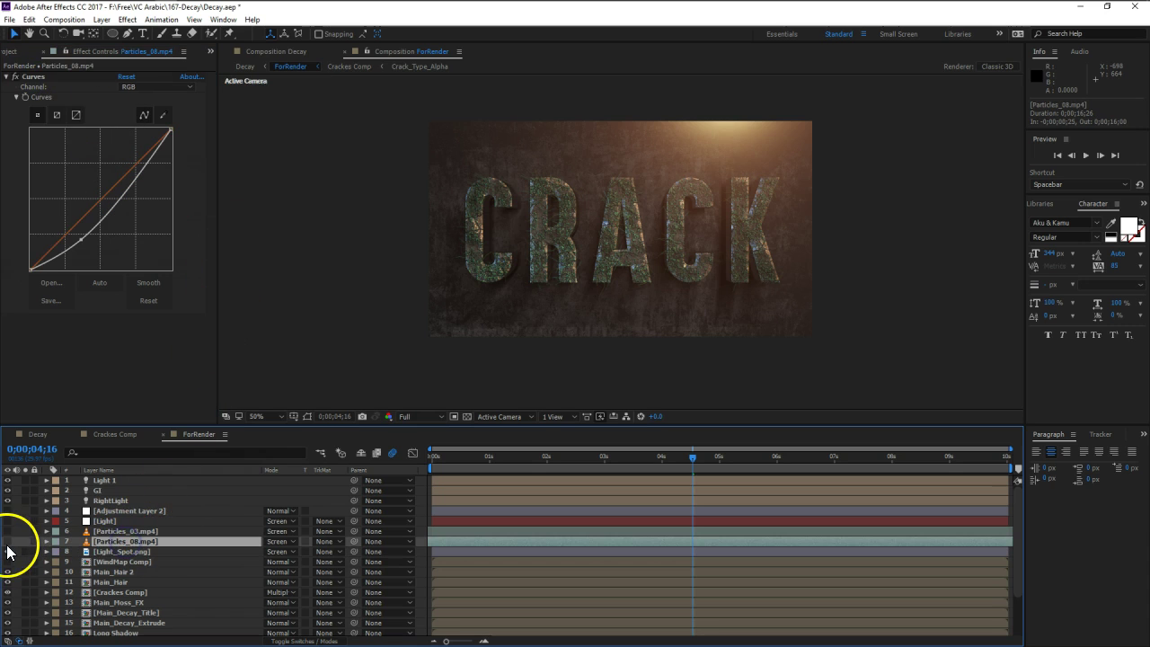
left_click(9, 543)
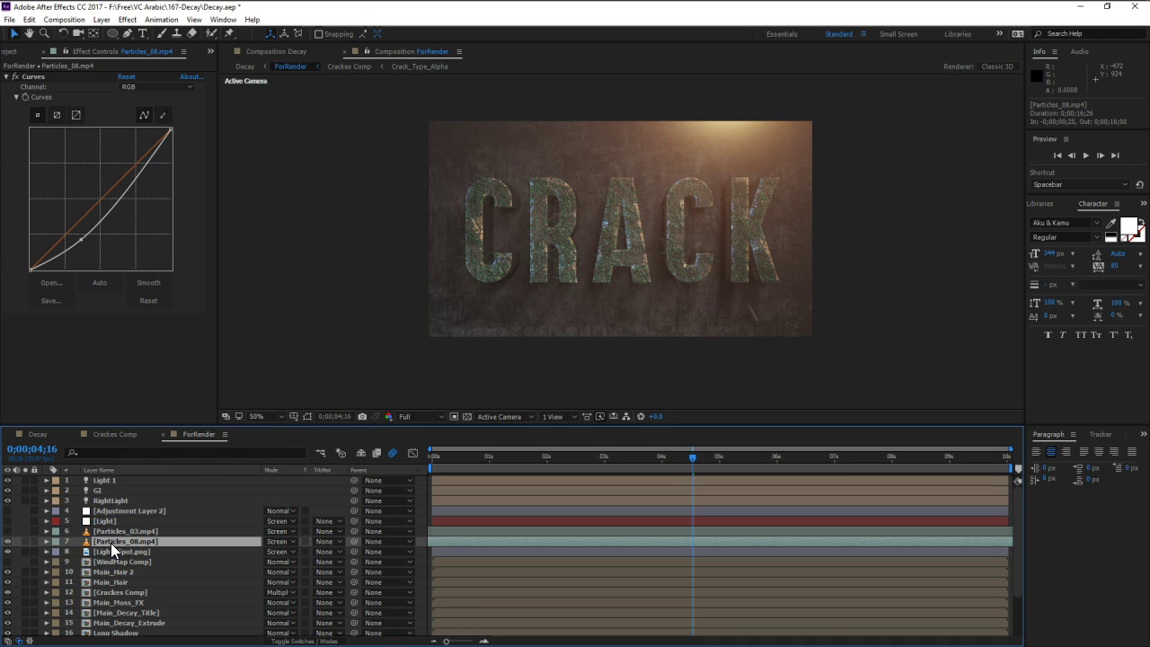
left_click(9, 532)
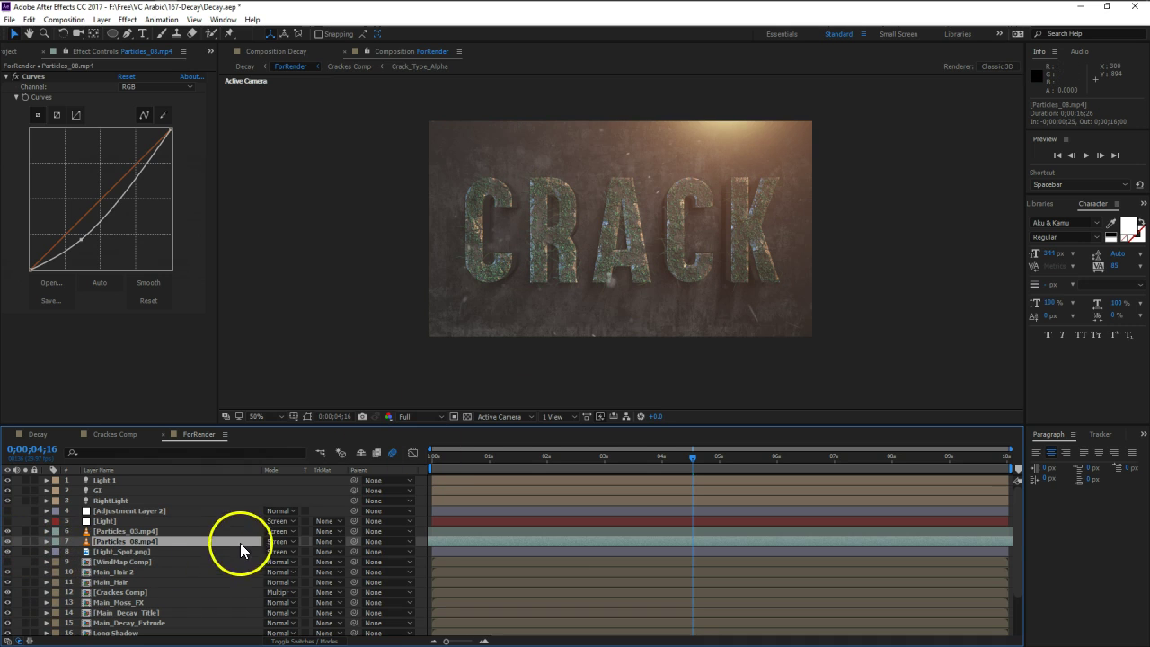
left_click(163, 533)
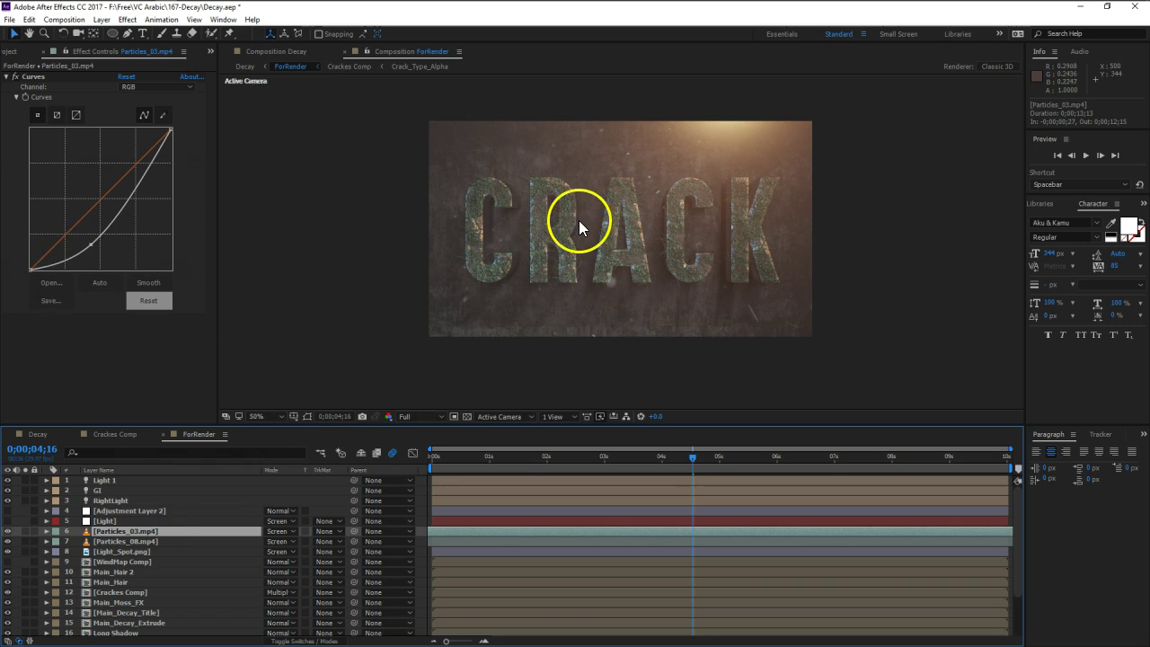
Make the Light layer visible and show its mask outline in the composition view.
left_click(101, 521)
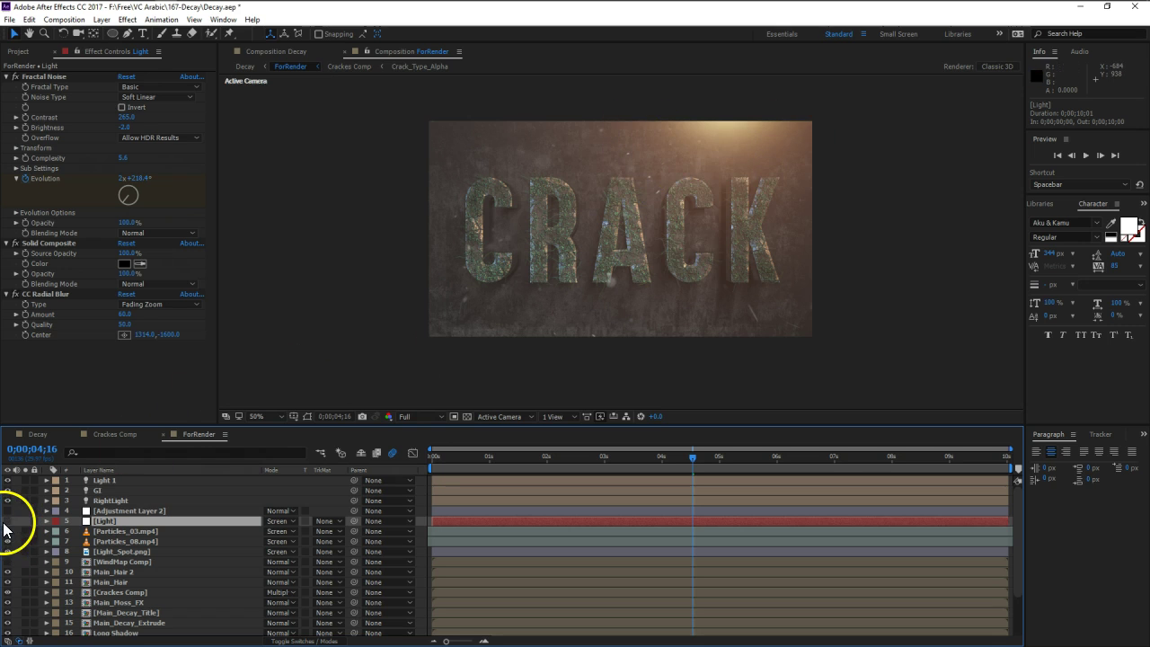
left_click(7, 522)
scroll(655, 172, "up", 1)
left_click_drag(739, 177, 694, 201)
left_click(309, 415)
scroll(640, 128, "down", 1)
left_click_drag(706, 152, 689, 179)
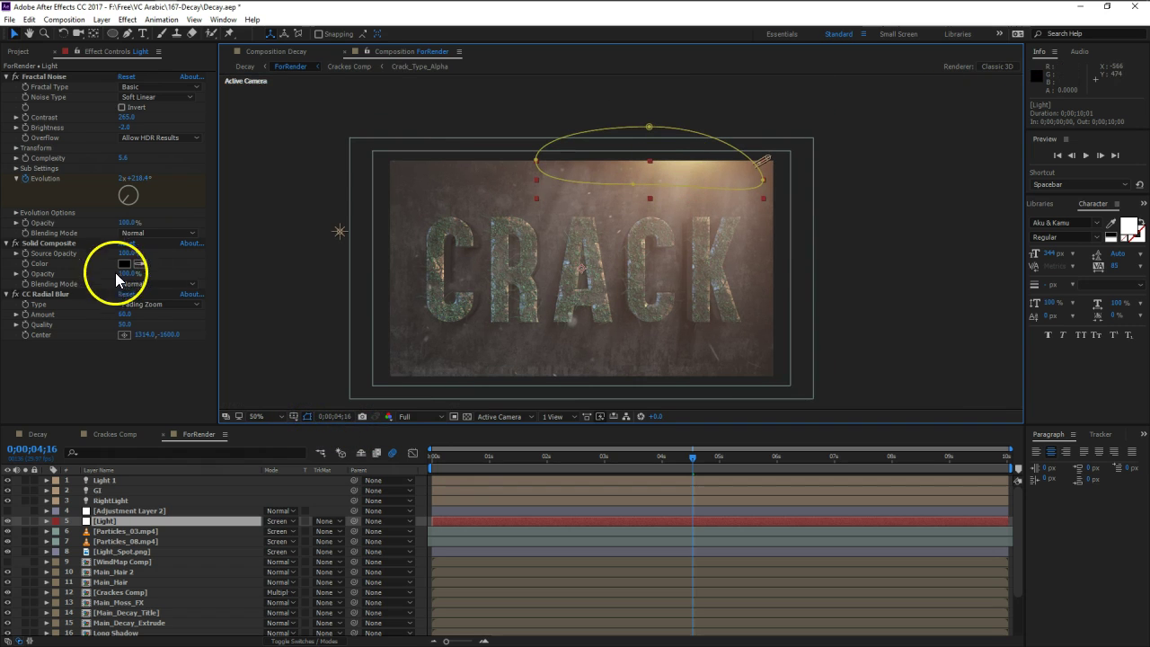
Compare the Light layer's rays with its Solid Composite effect disabled and enabled.
left_click(43, 244)
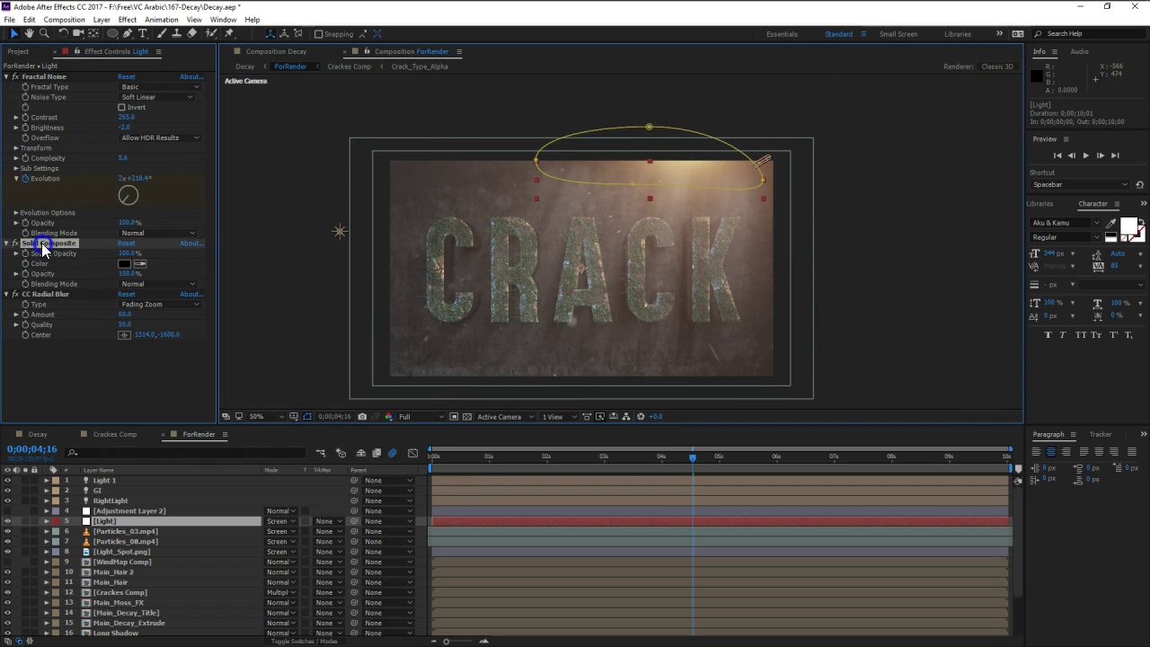
left_click(47, 295)
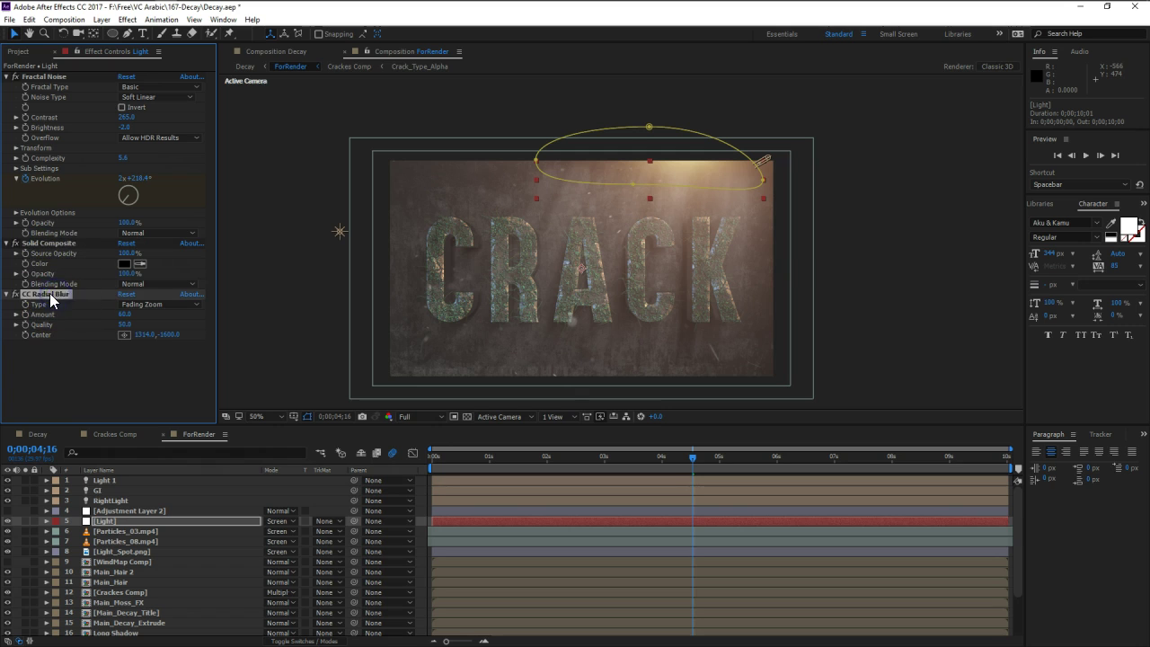
left_click(15, 242)
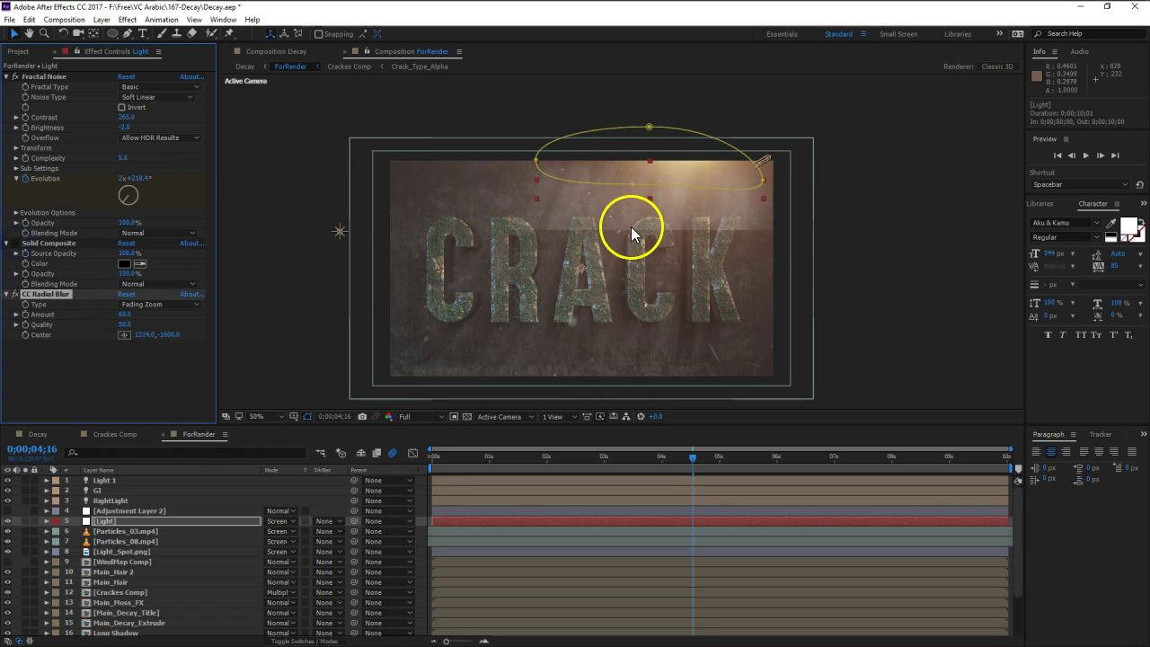
left_click(15, 243)
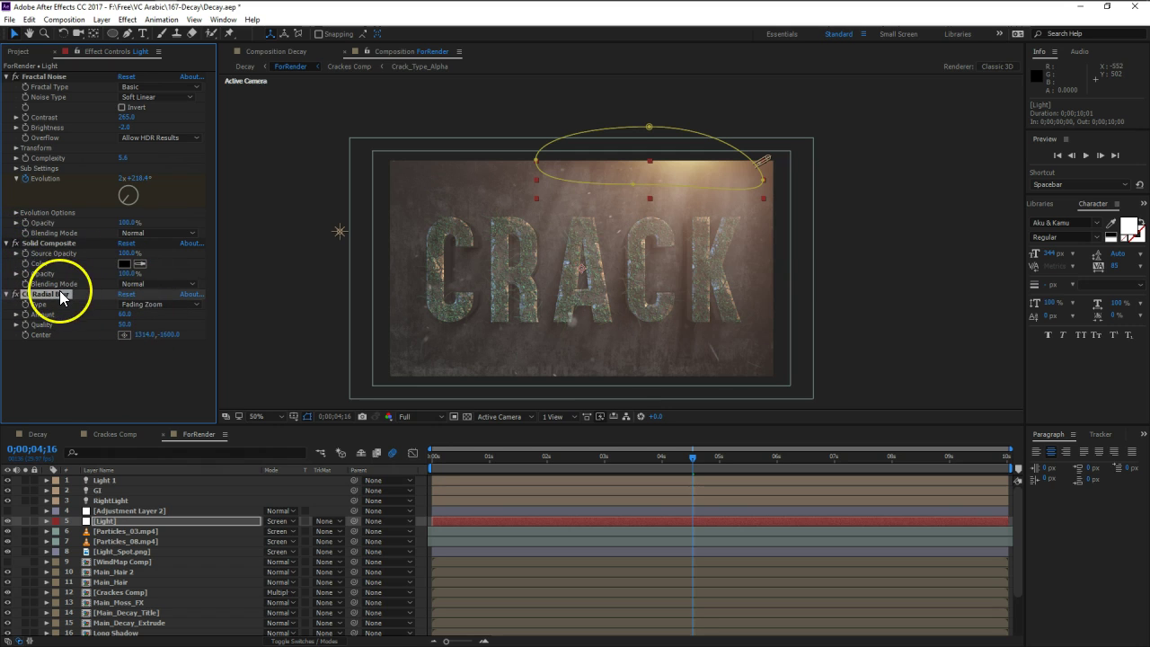
Make Adjustment Layer 2 visible and set its Lumetri Color Tint to 0.
left_click(136, 507)
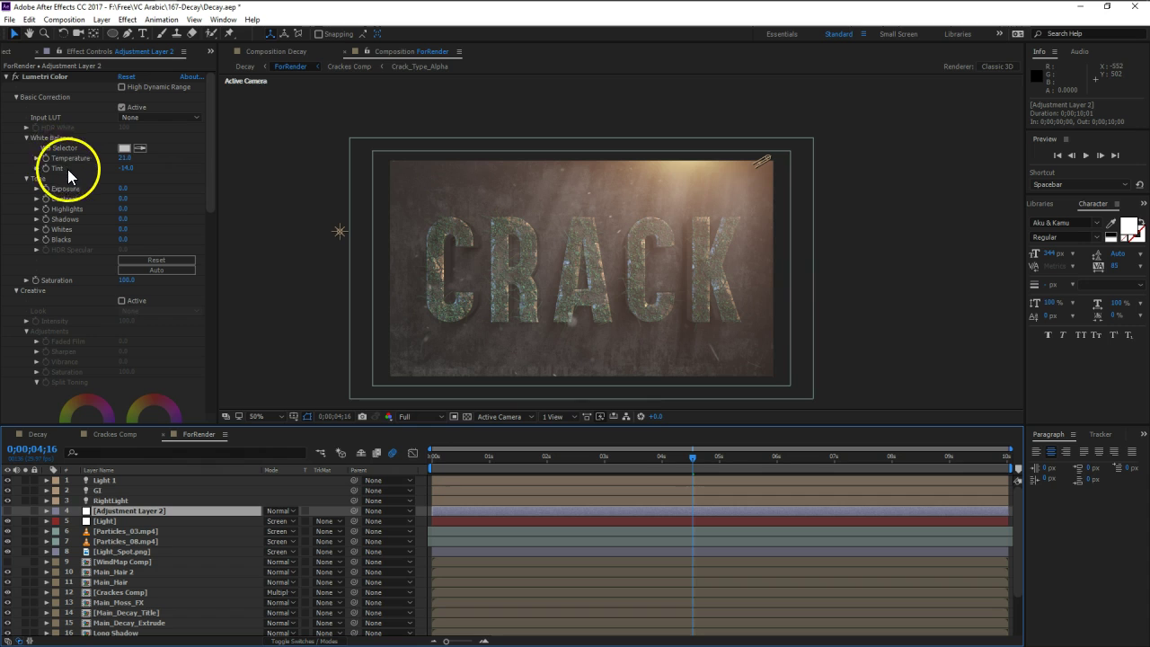
left_click_drag(126, 171, 7, 512)
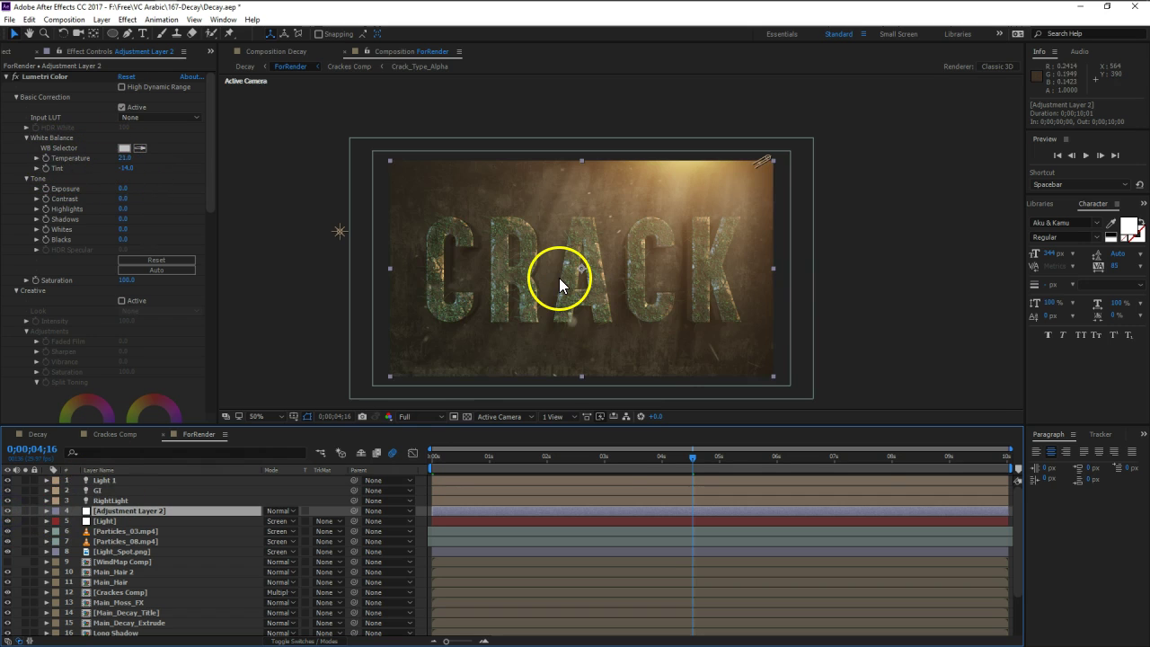
scroll(559, 277, "up", 1)
left_click(128, 168)
type("0")
key("Return")
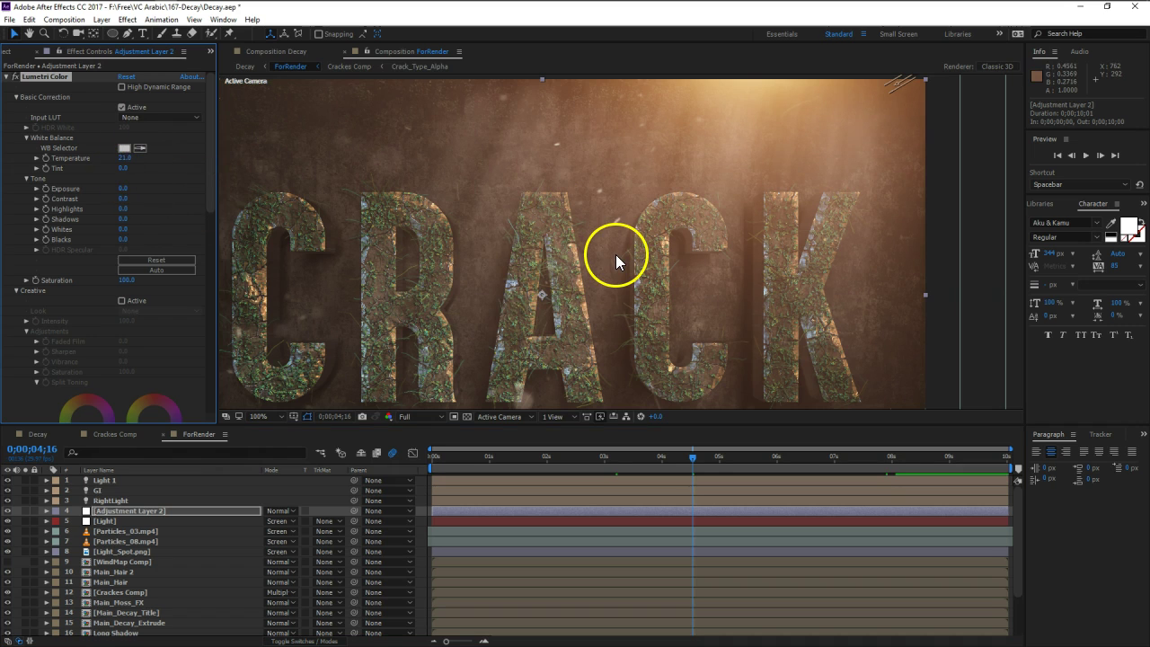
Increase the contrast of Adjustment Layer 2 with its Lumetri RGB curve, deepening the shadows and lifting the highlights, and check the title.
scroll(145, 308, "down", 10)
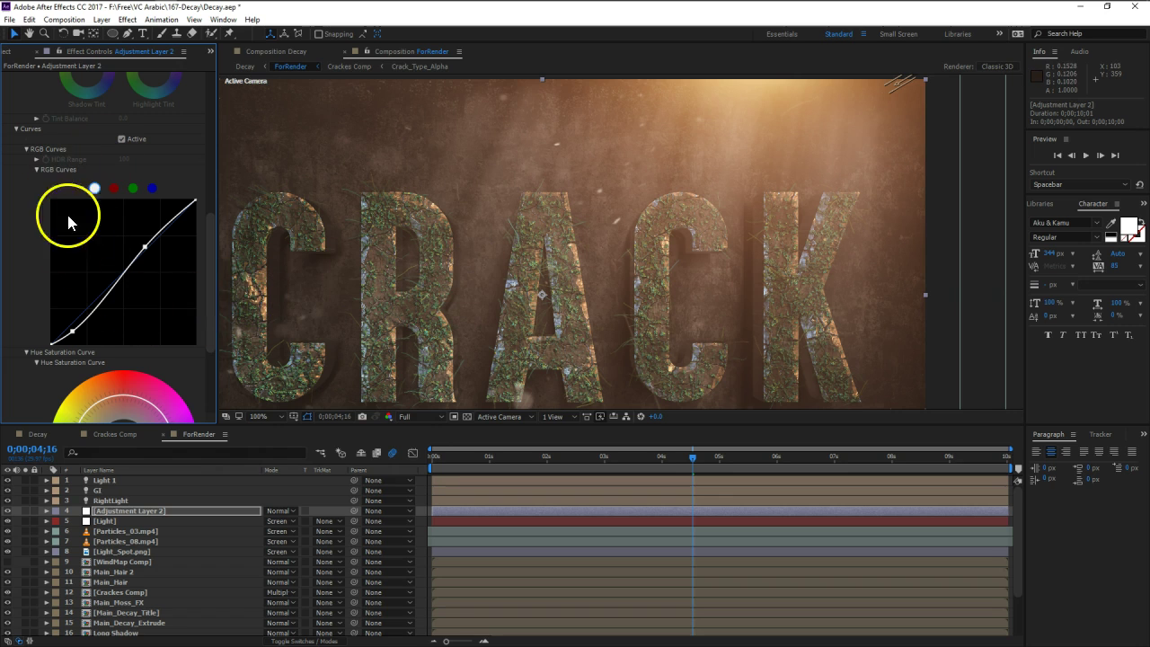
left_click_drag(81, 331, 78, 332)
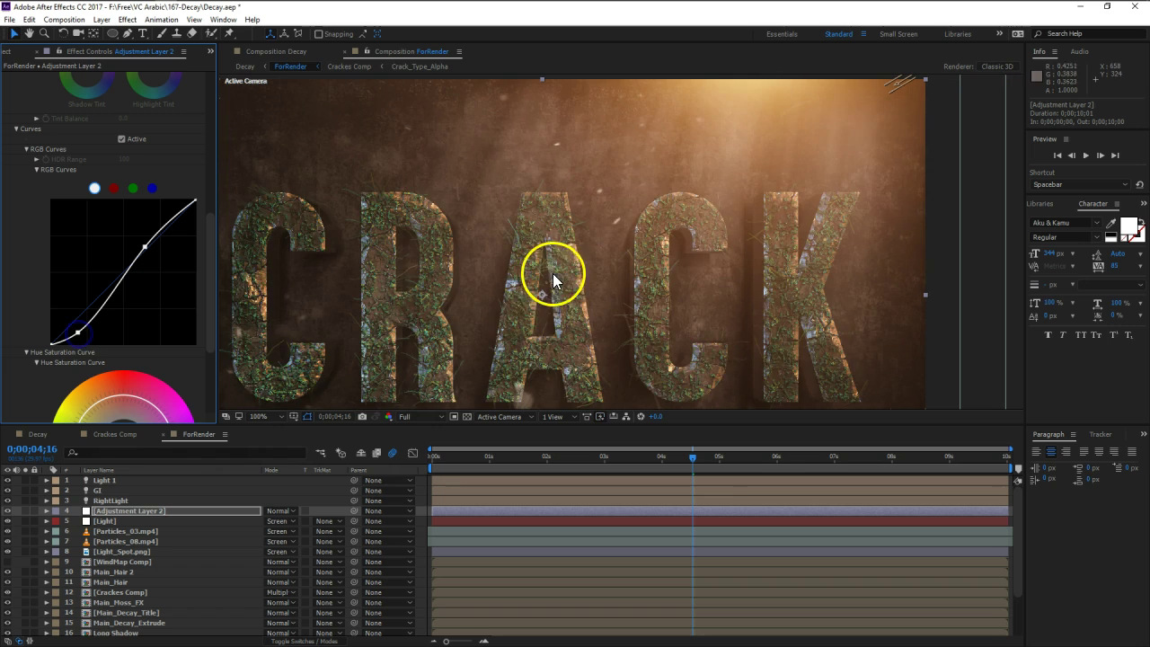
scroll(552, 282, "down", 2)
scroll(571, 273, "up", 2)
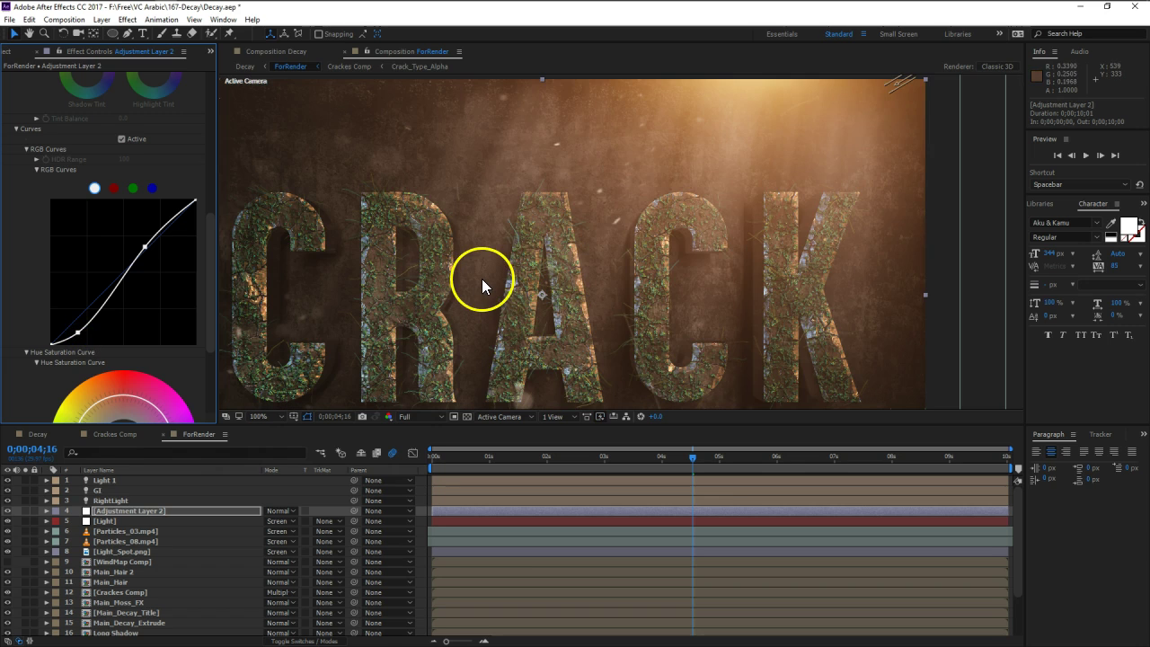
mouse_move(151, 253)
left_mouse_down()
mouse_move(135, 236)
mouse_move(138, 247)
left_mouse_up()
left_click(514, 280)
key("comma")
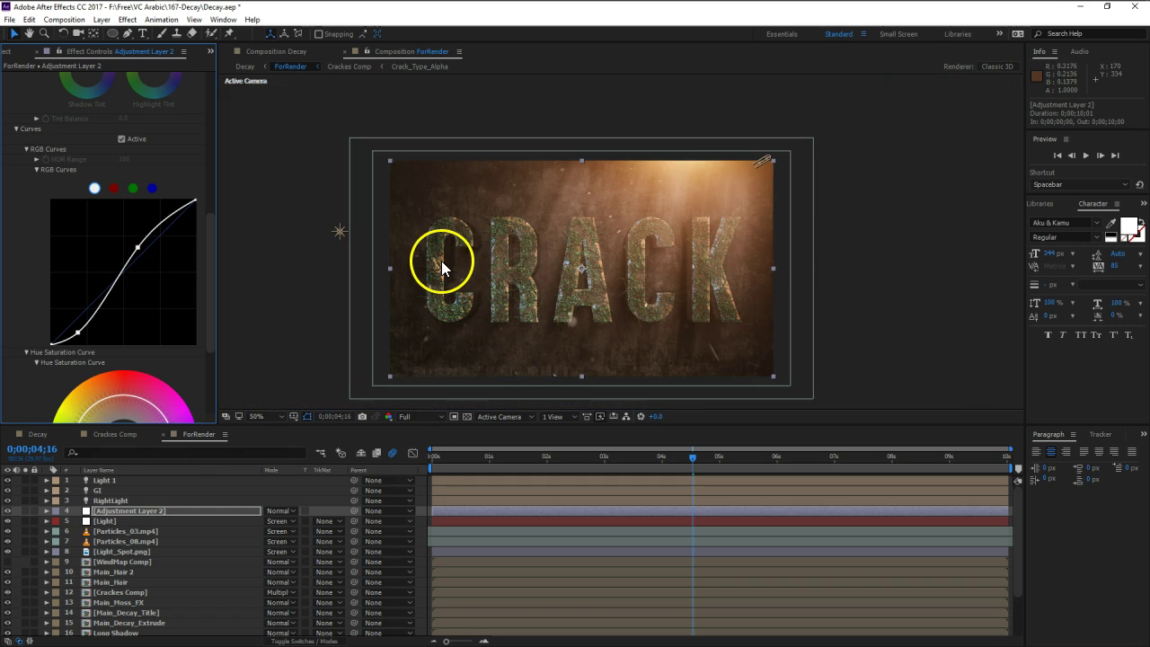
key("period")
key("h")
left_click_drag(513, 273, 564, 226)
key("v")
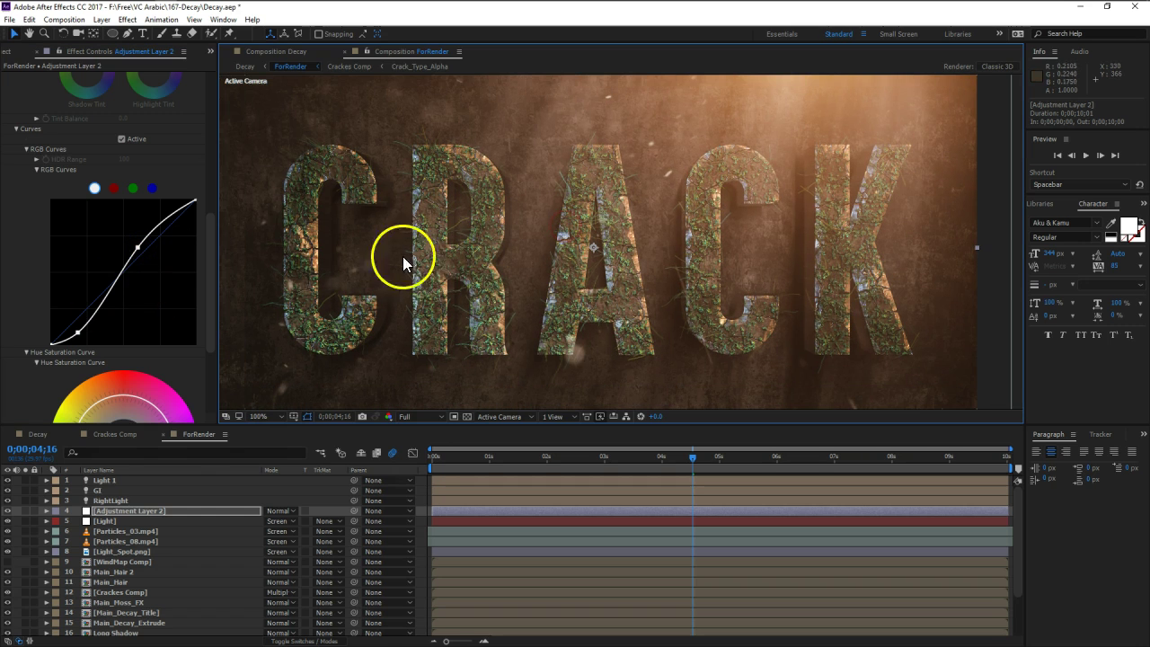
Hide the Main_Hair 2 and Main_Hair grass layers.
left_click(149, 510)
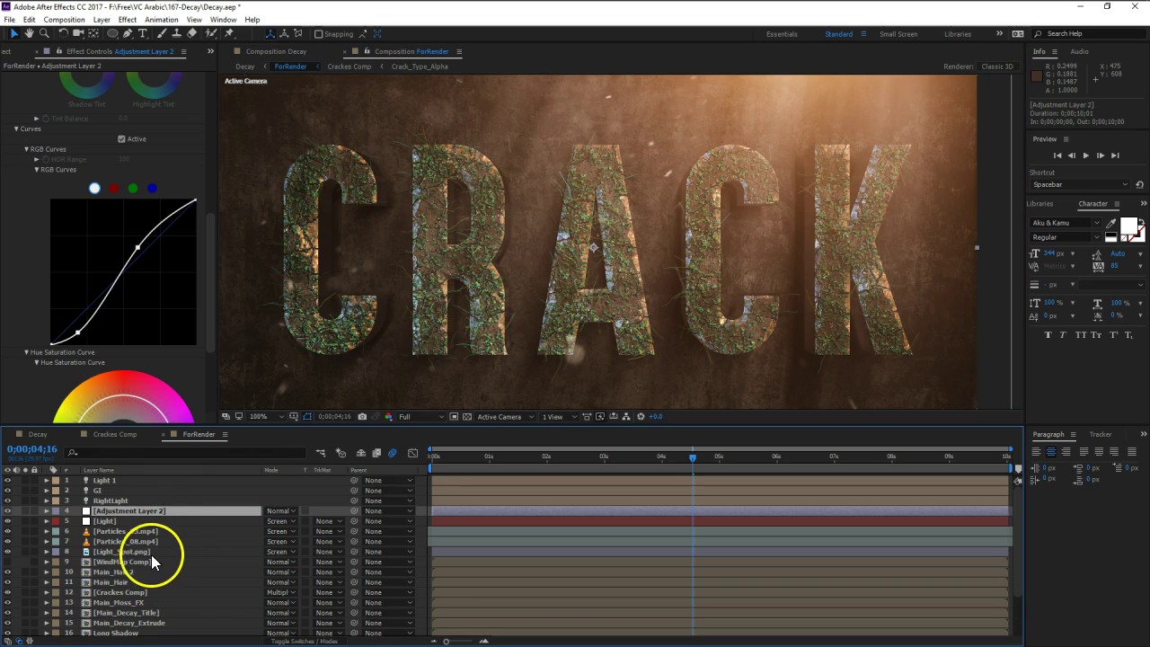
scroll(143, 550, "down", 1)
left_click(129, 543)
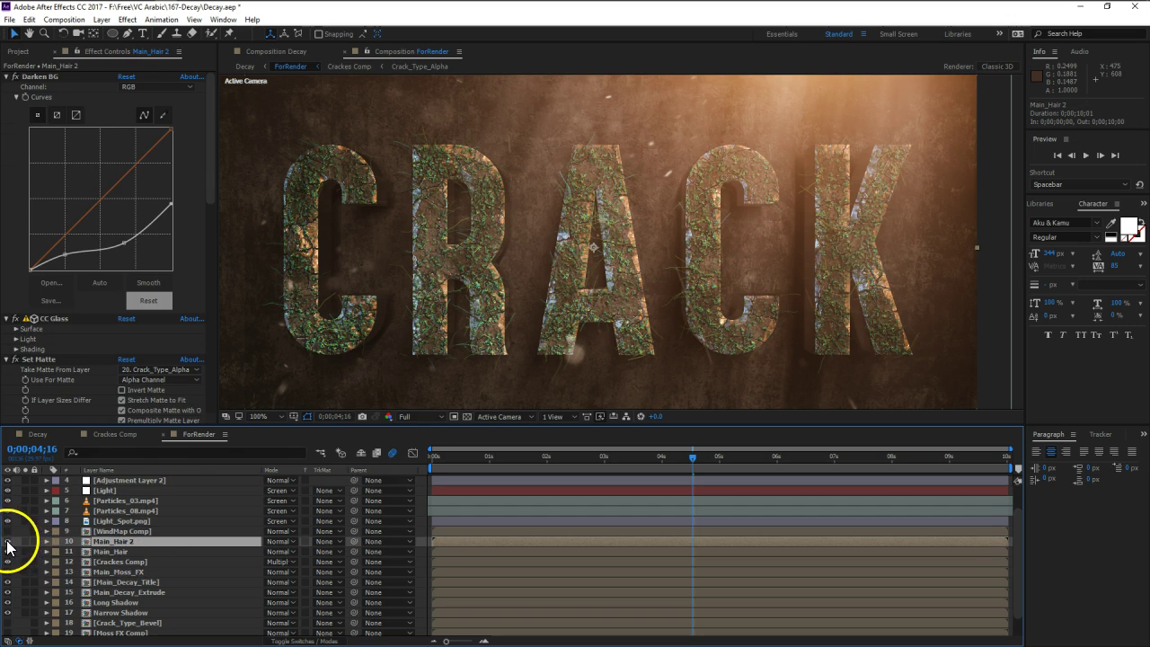
left_click(129, 550)
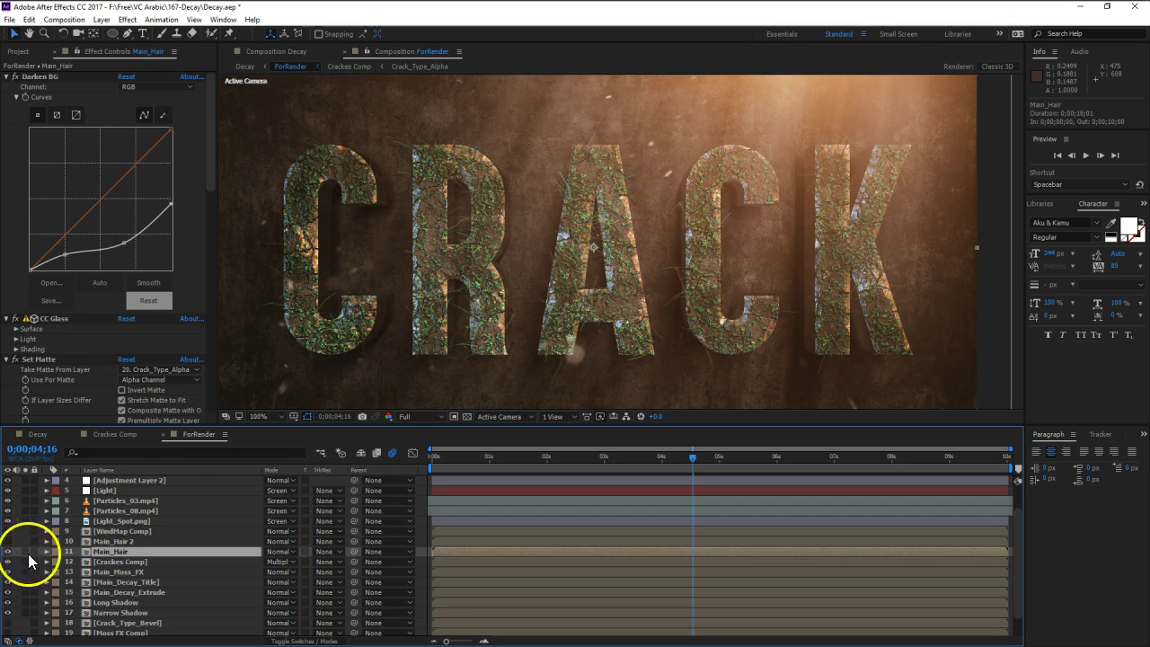
left_click(98, 543)
left_click(7, 551)
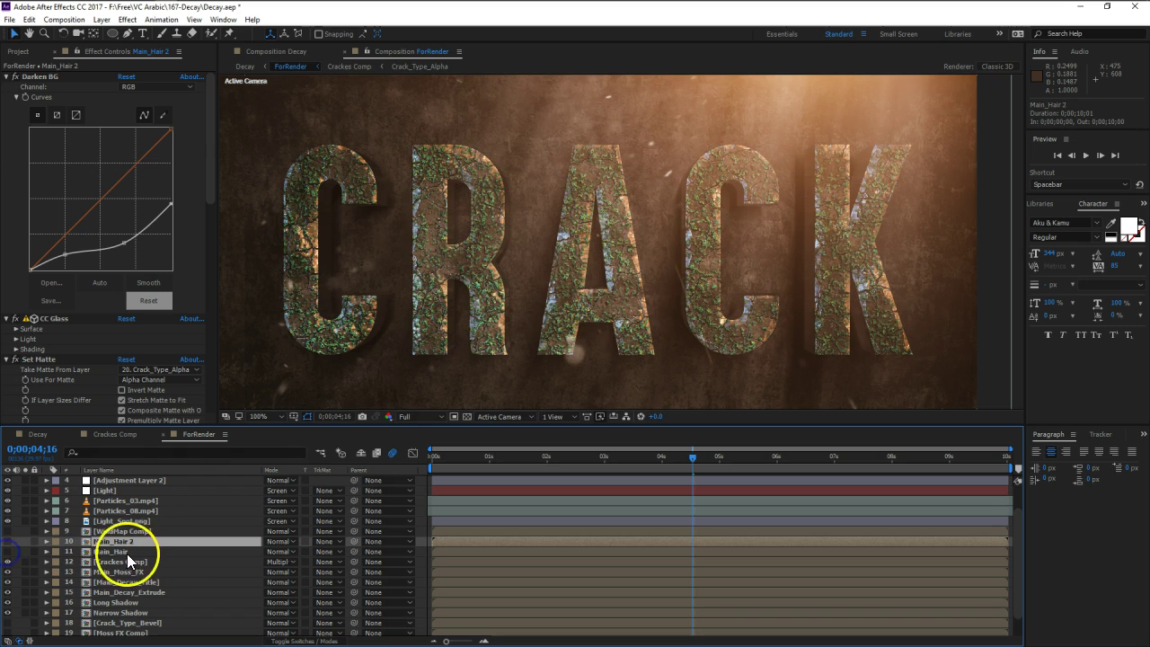
Hide the Crackes Comp and Main_Moss_FX layers to expose the bare rock title.
left_click(125, 552)
left_click(126, 561)
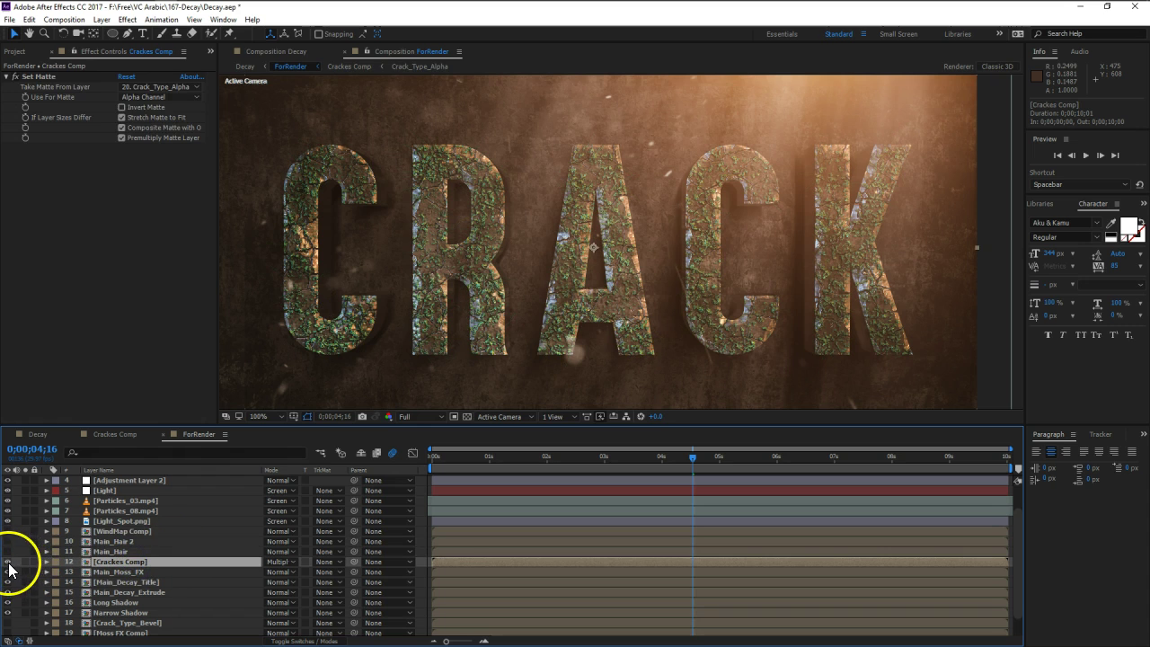
left_click(7, 562)
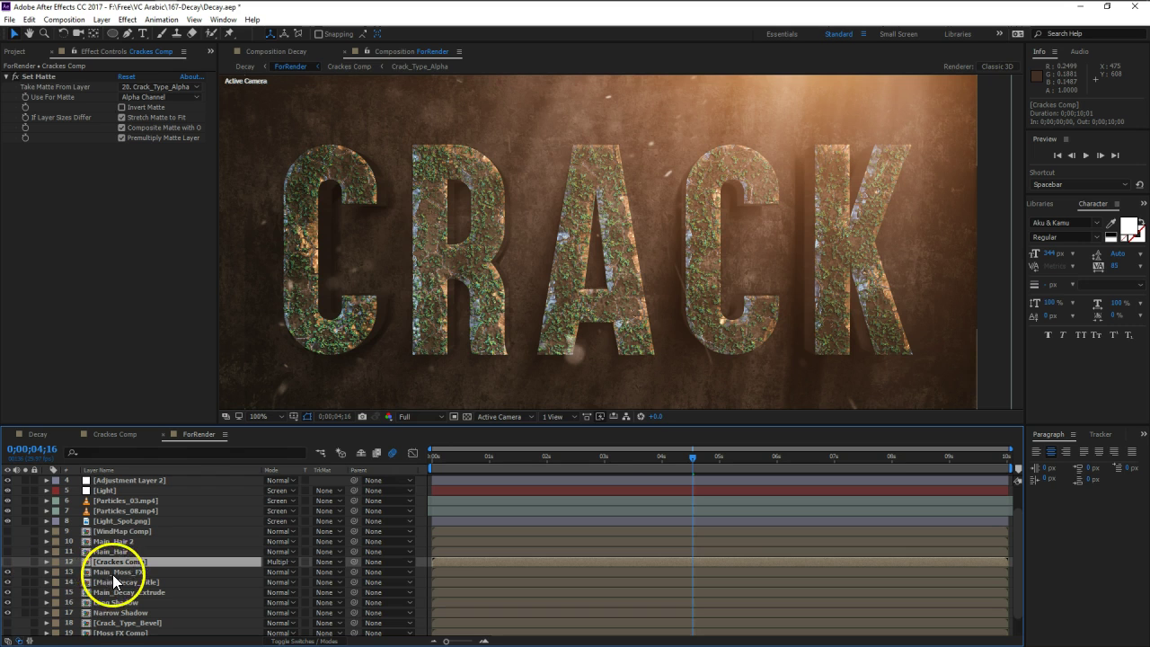
left_click(116, 572)
left_click(7, 571)
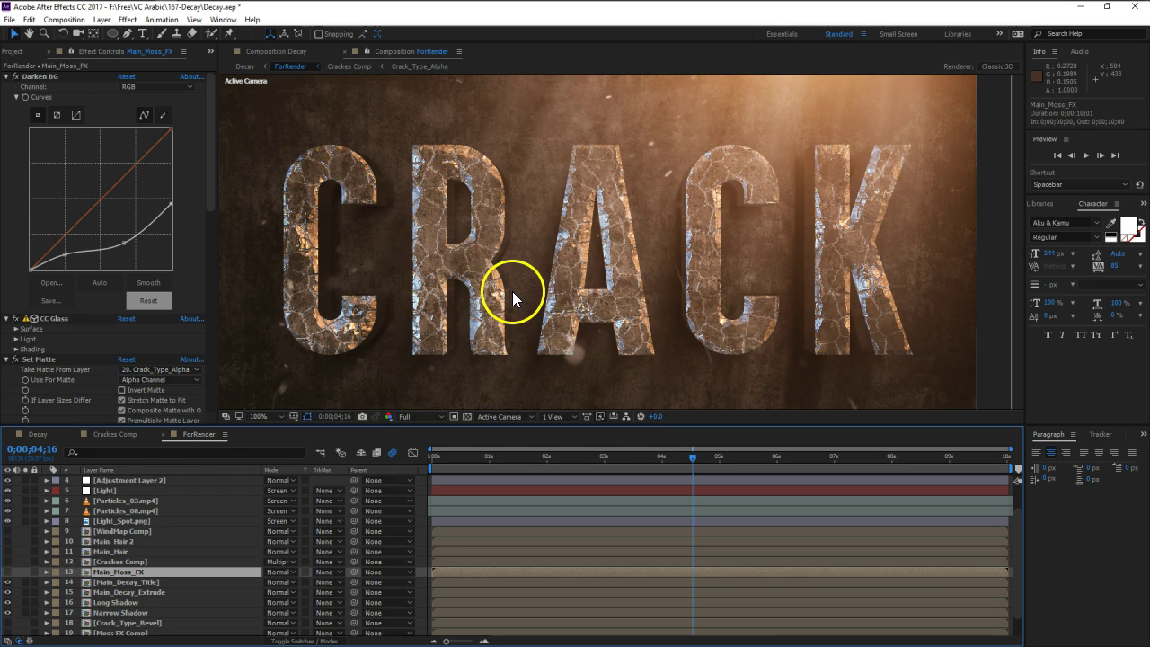
left_click_drag(483, 300, 542, 284)
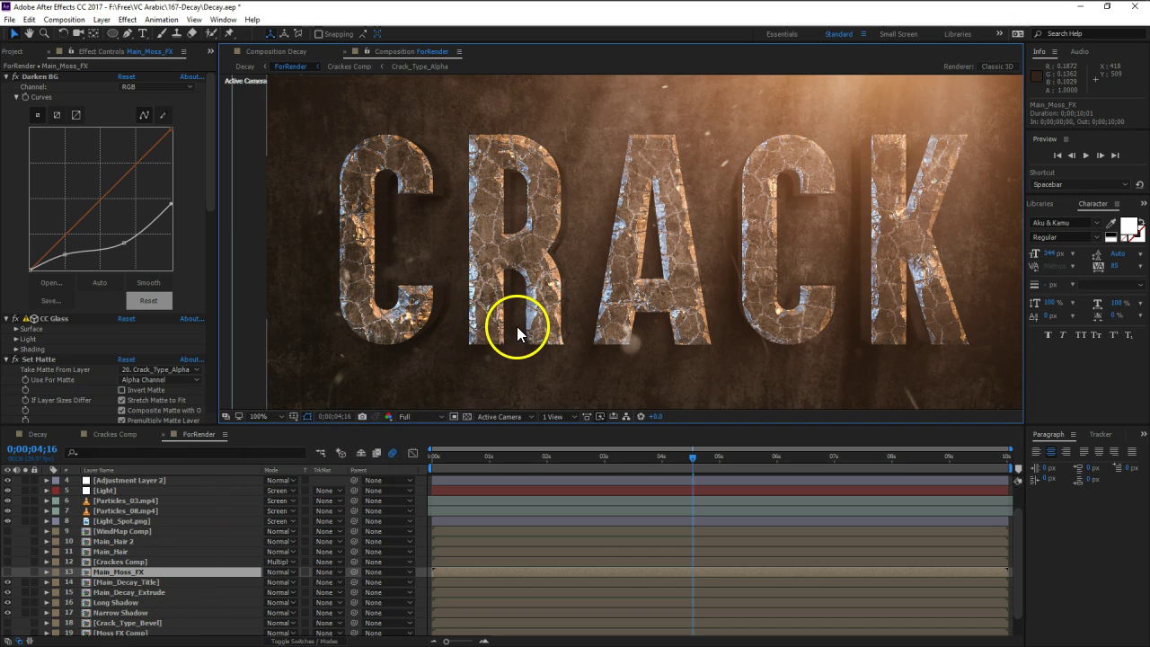
Mark the WindMap Comp, Main_Hair 2, Main_Hair and Crackes Comp layers as shy and hide shy layers from the timeline.
scroll(193, 583, "down", 2)
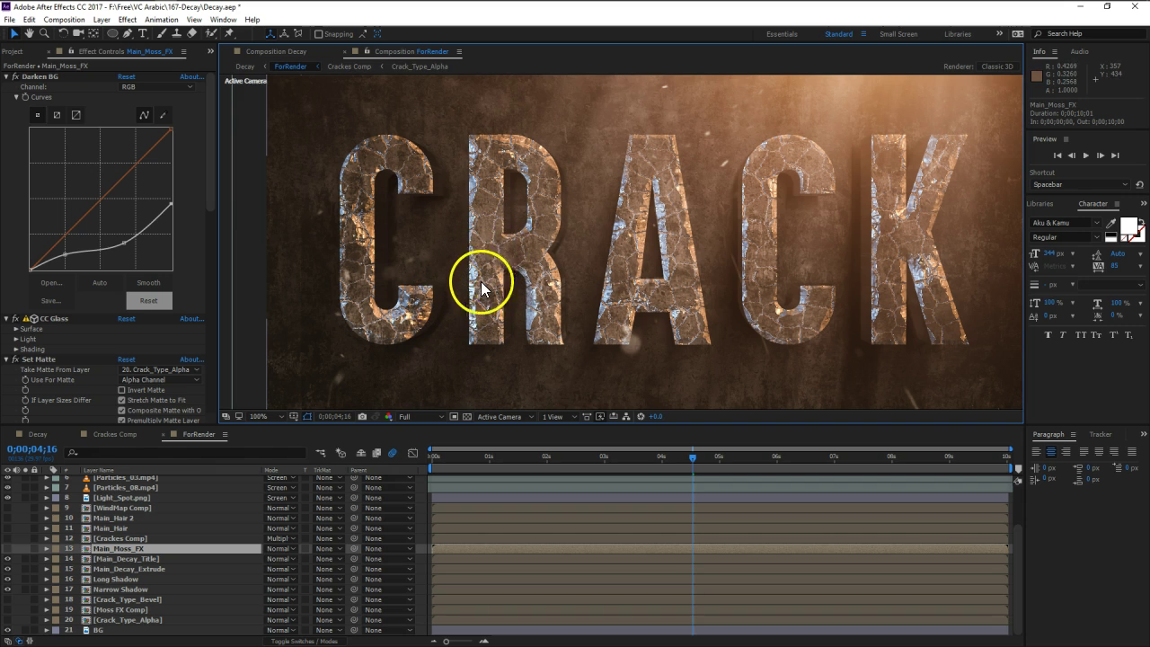
left_click(127, 539)
left_click(122, 528, "ctrl")
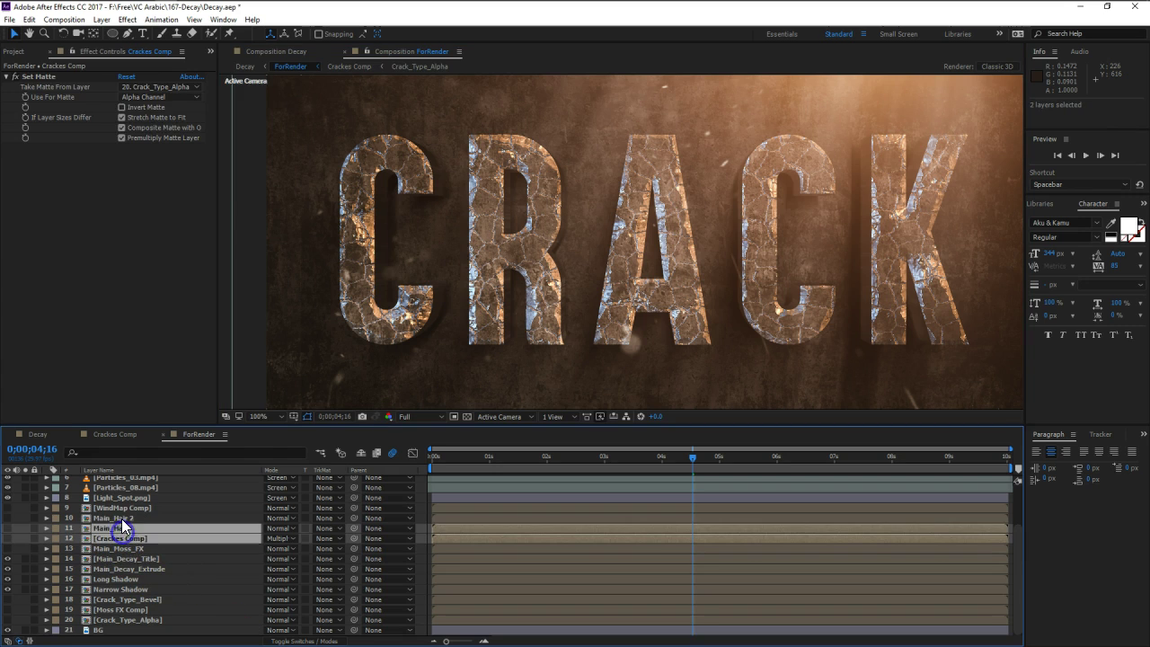
left_click(121, 518, "ctrl")
left_click(123, 508, "ctrl")
key("F4")
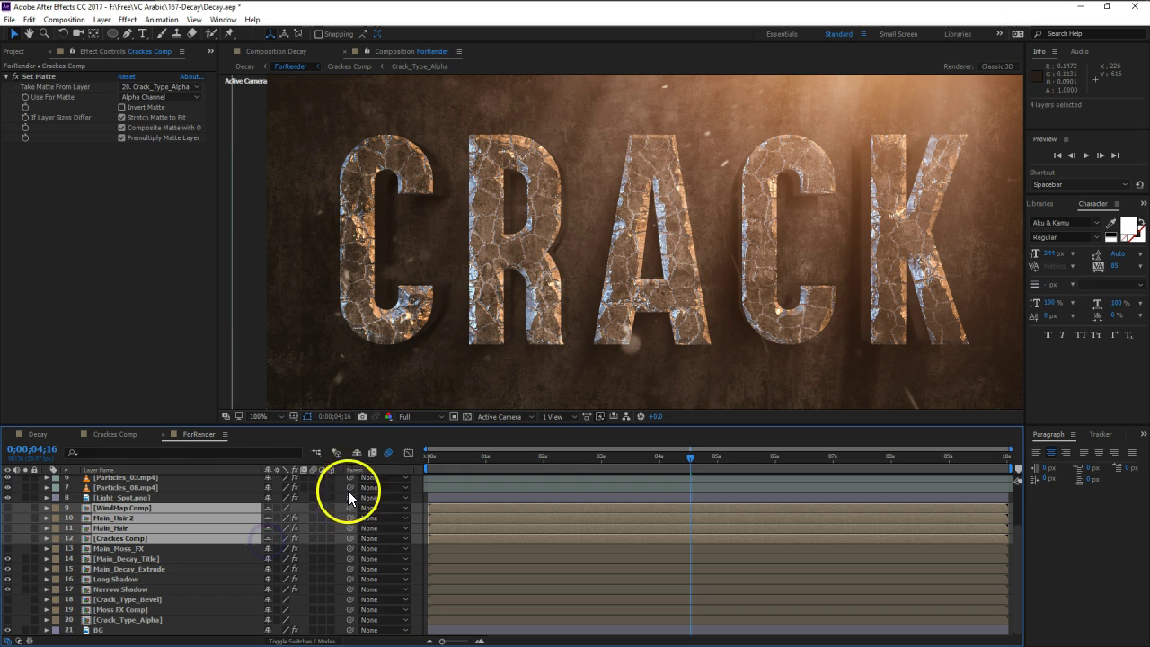
left_click(357, 452)
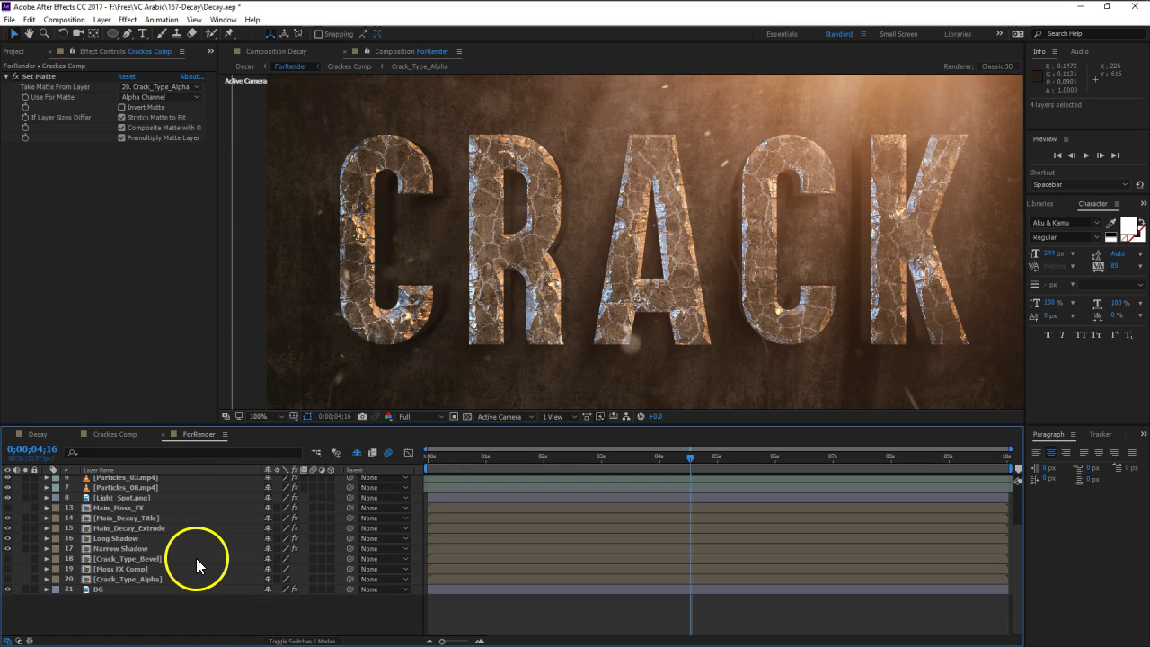
Mark the Main_Moss_FX layer as shy so it drops out of the timeline.
left_click(118, 507)
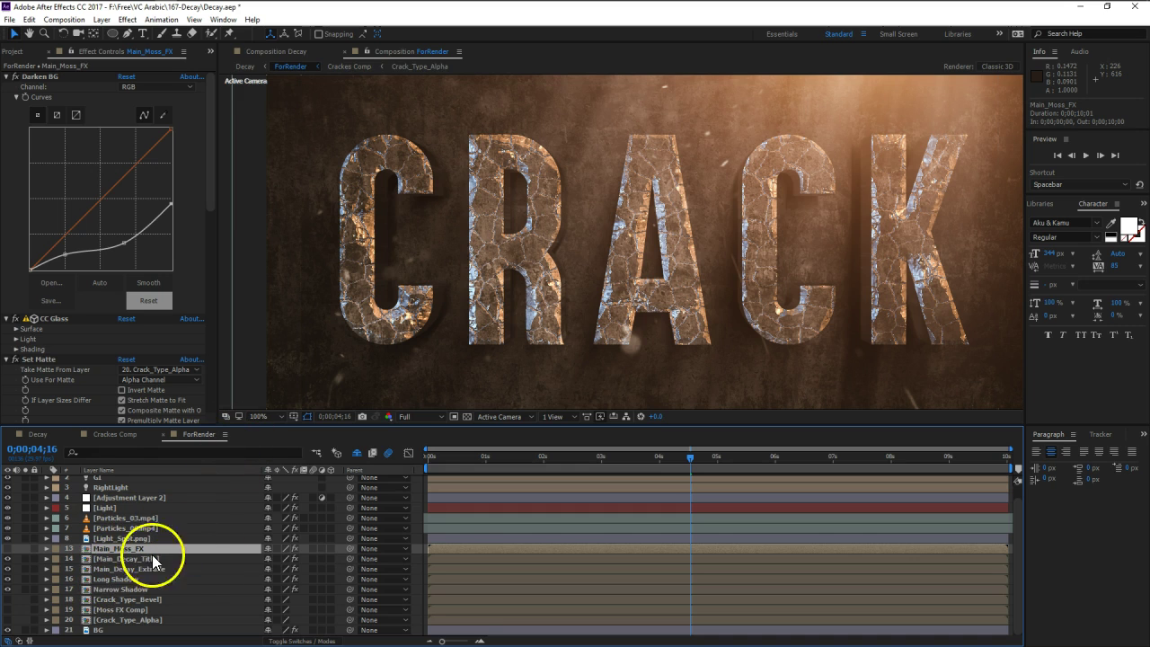
left_click(268, 549)
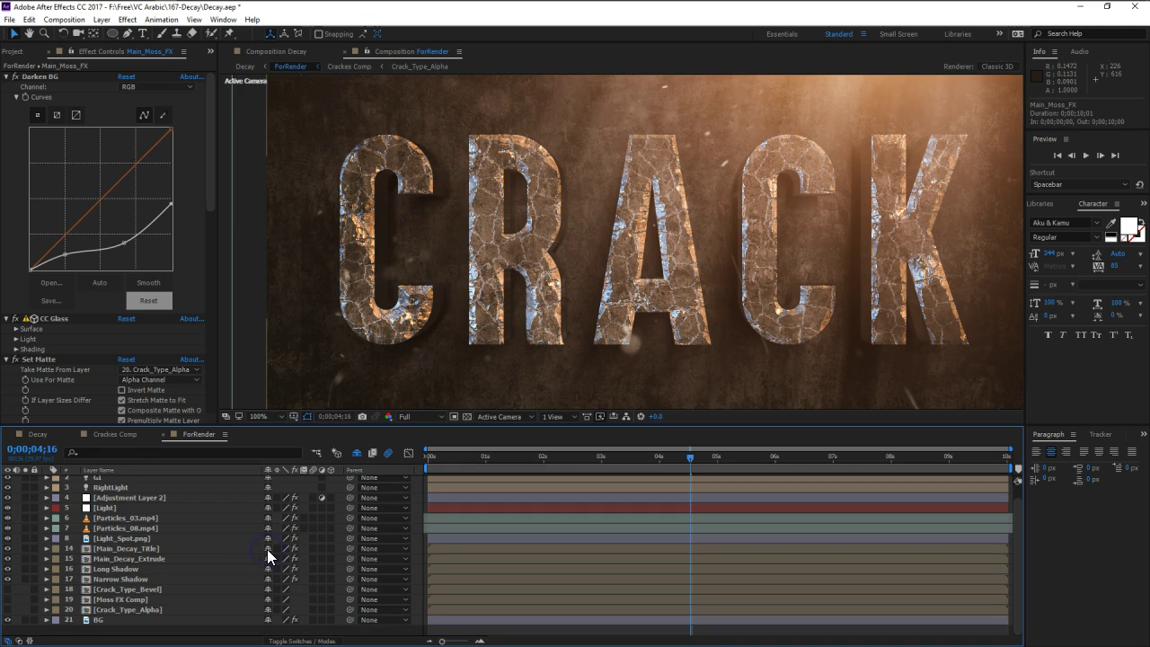
Collapse the Darken BG, CC Glass, Set Matte and Curves effects of Main_Decay_Title and enlarge the timeline area.
left_click(120, 548)
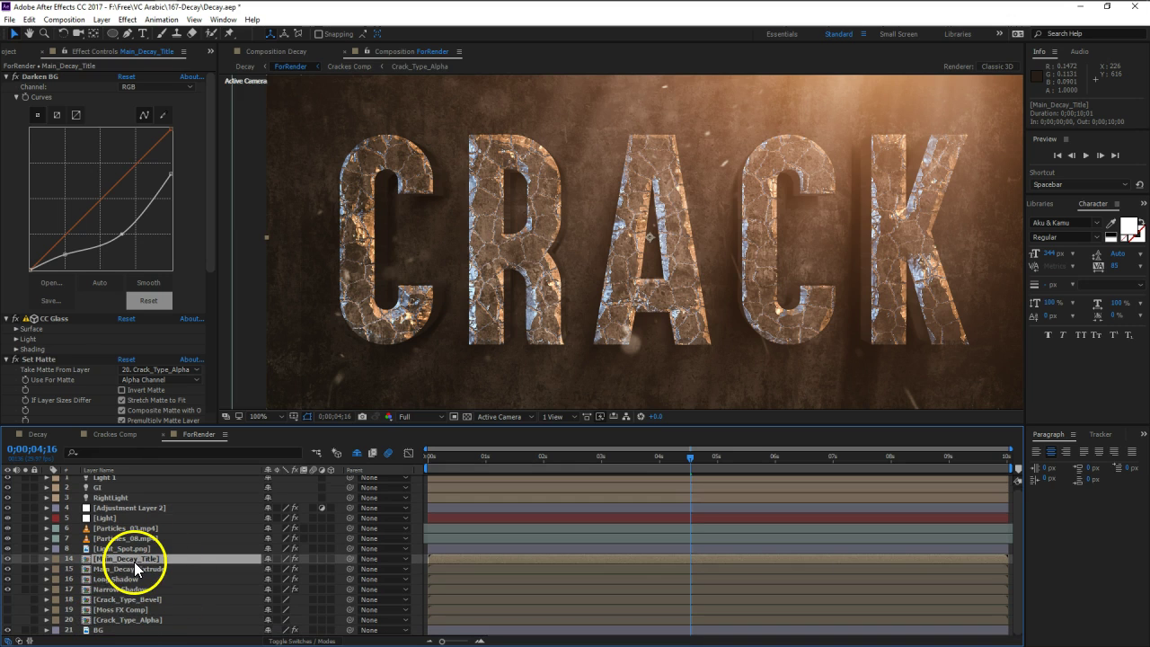
left_click(6, 77)
left_click(7, 86)
left_click(7, 97)
left_click(7, 107)
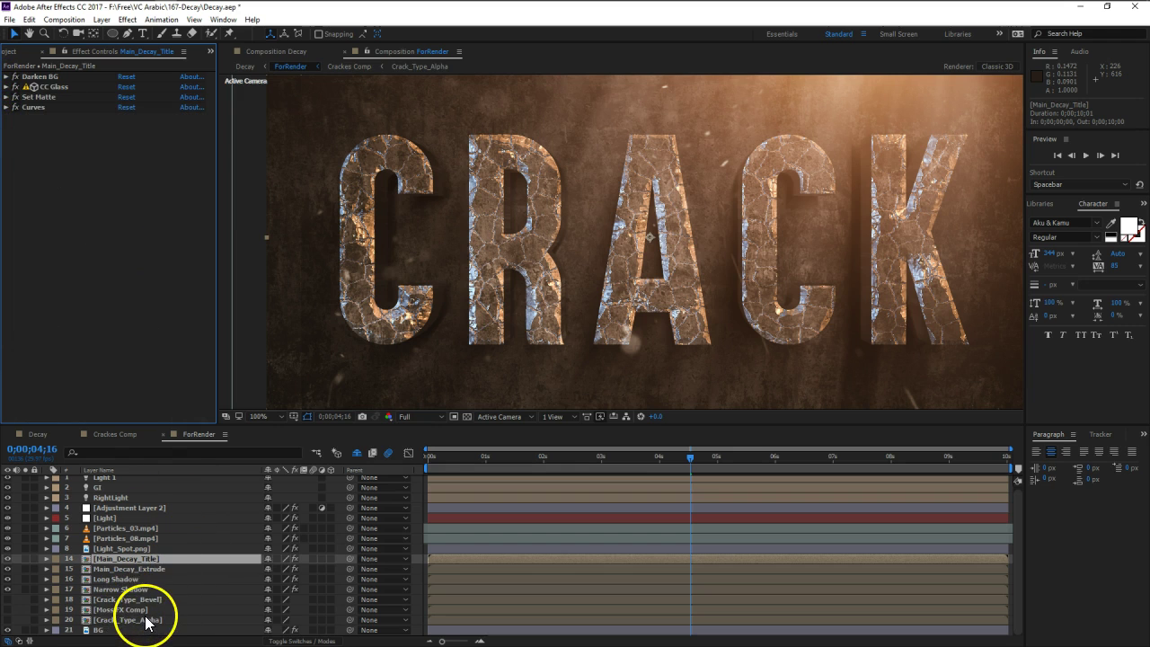
left_click_drag(162, 425, 160, 386)
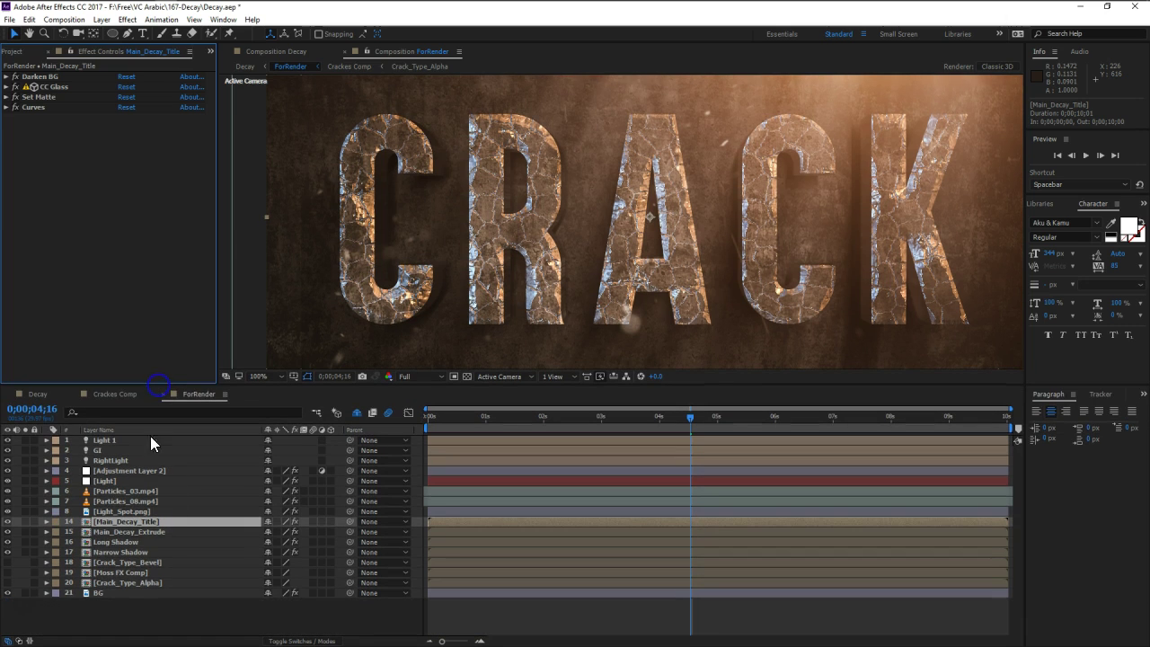
Open the Crack_Type_Bevel composition to examine its layers.
left_click(133, 562)
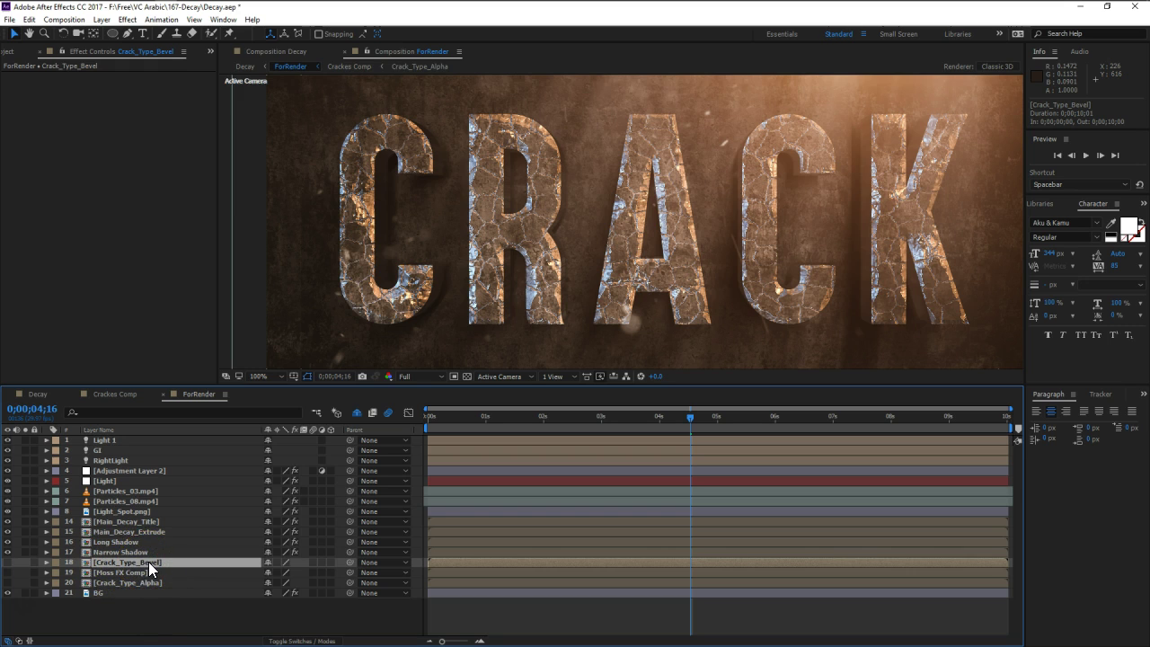
double_click(148, 561)
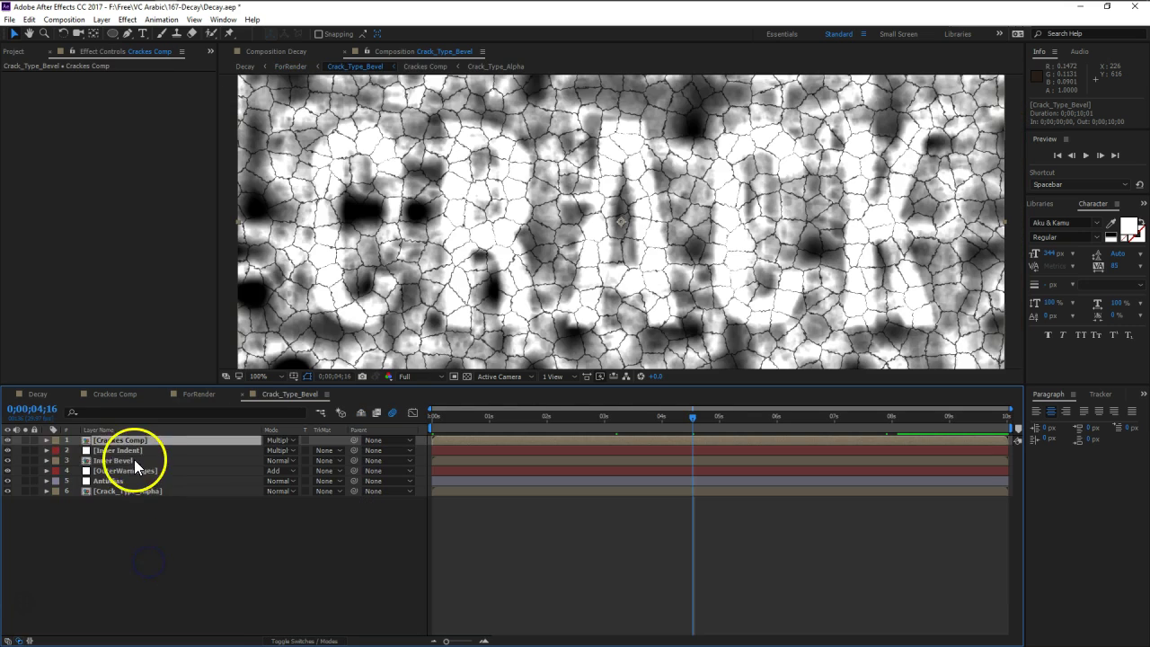
Close every open composition timeline except Decay, and reopen ForRender from it.
left_click(243, 403)
left_click(166, 400)
left_click(90, 402)
left_click(73, 395)
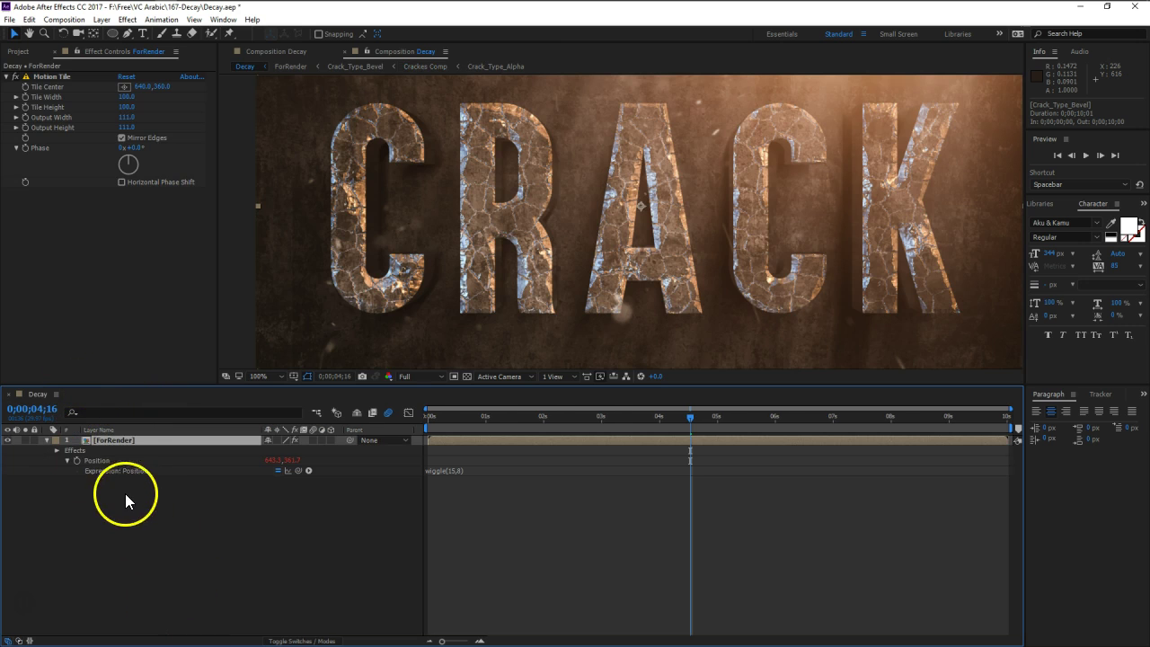
double_click(122, 441)
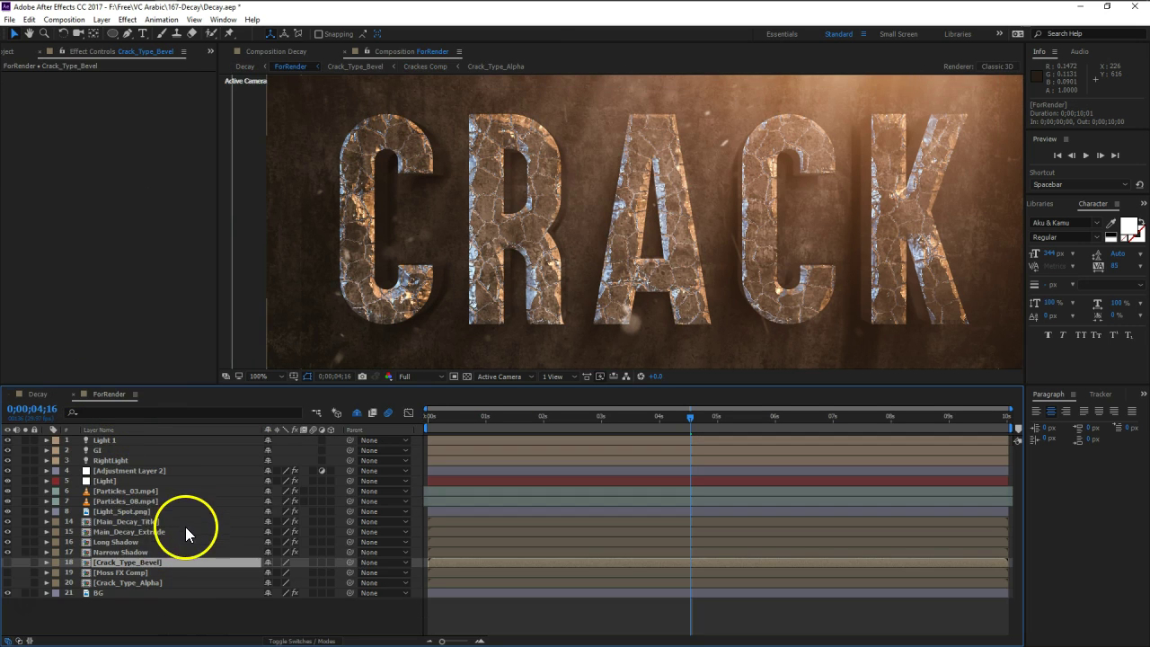
Look into the Crack_Type_Alpha composition, close it and compare the Decay and ForRender compositions.
left_click(135, 582)
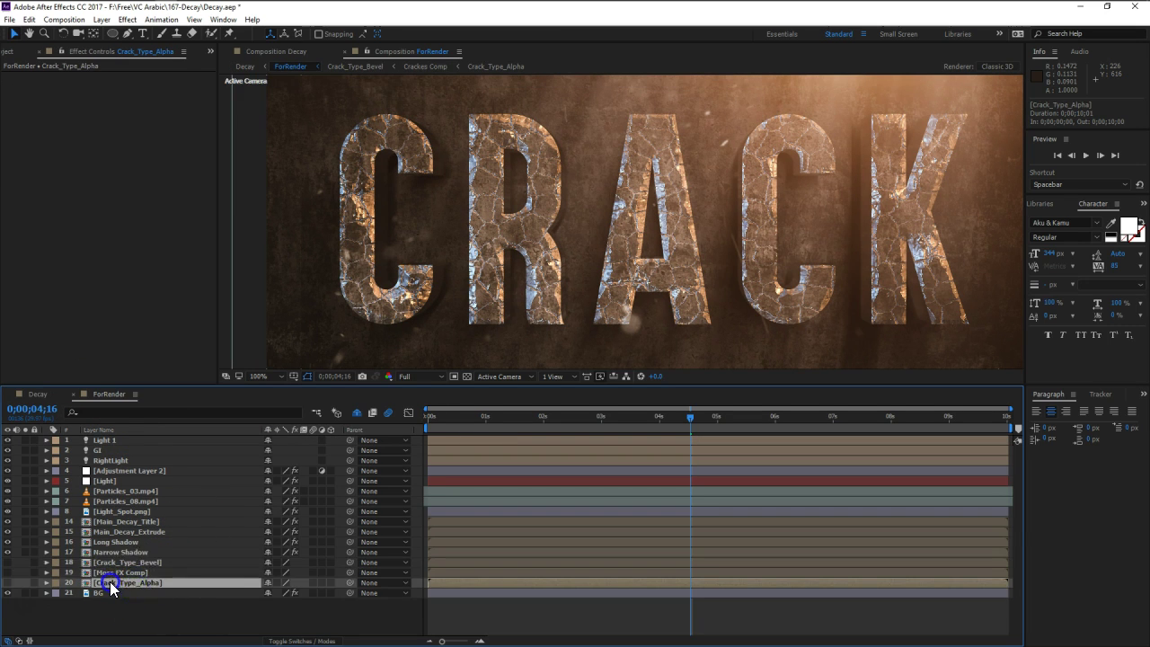
double_click(110, 581)
left_click(150, 394)
left_click(40, 395)
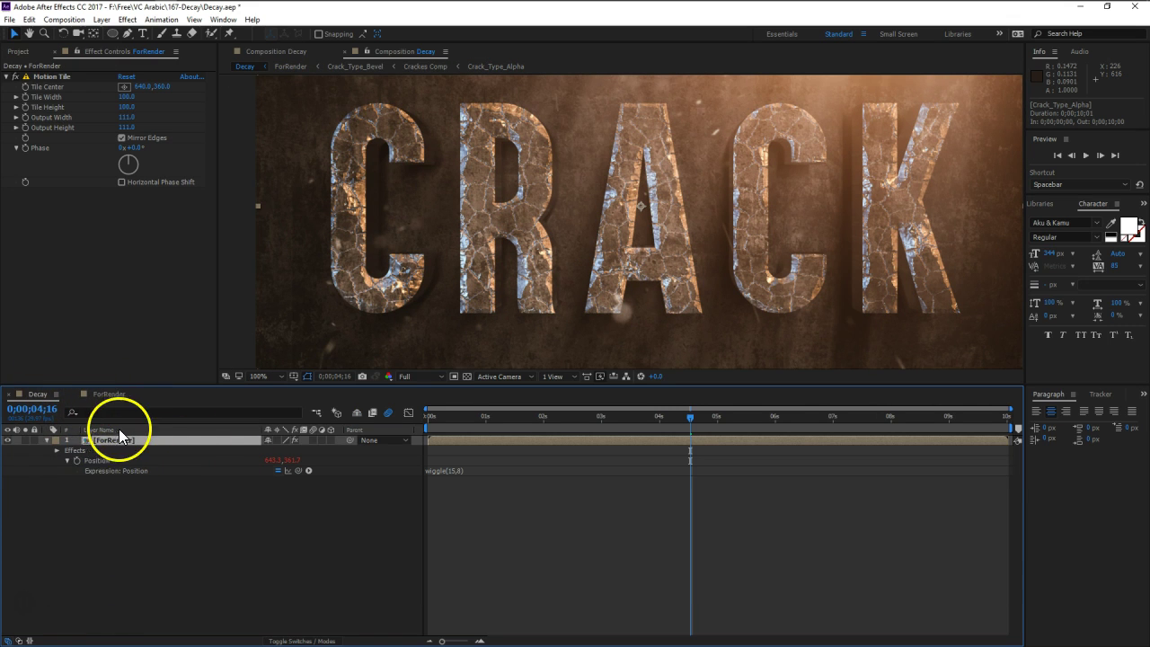
left_click(108, 394)
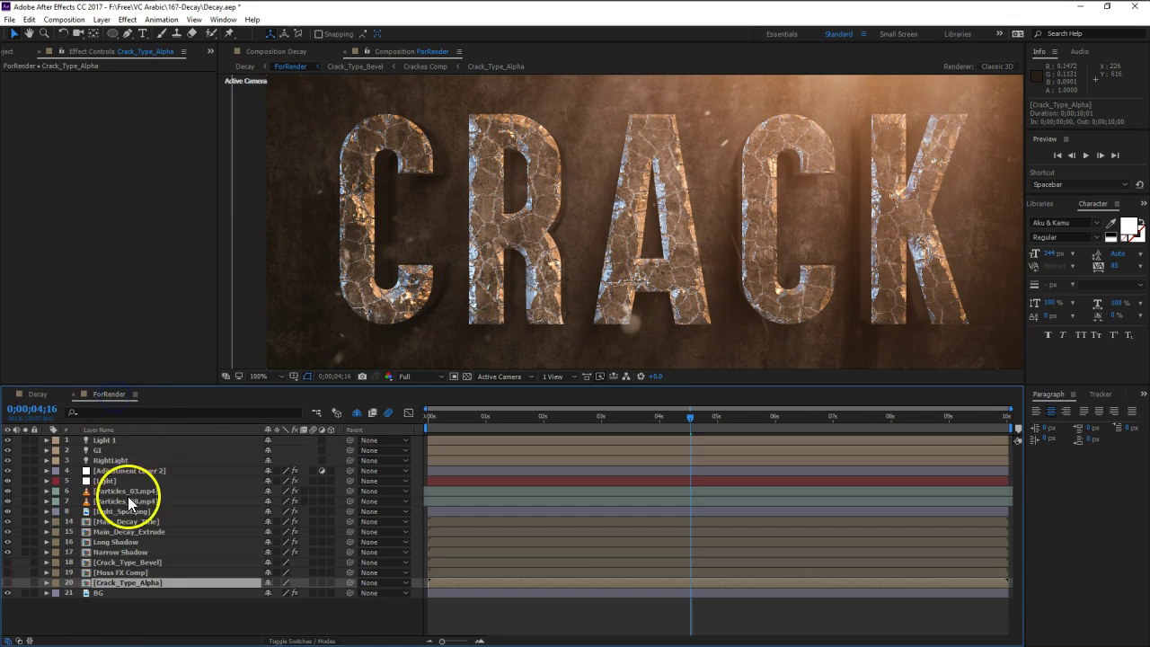
Move the current time in the Decay composition back to 0;00;00;00.
left_click(44, 394)
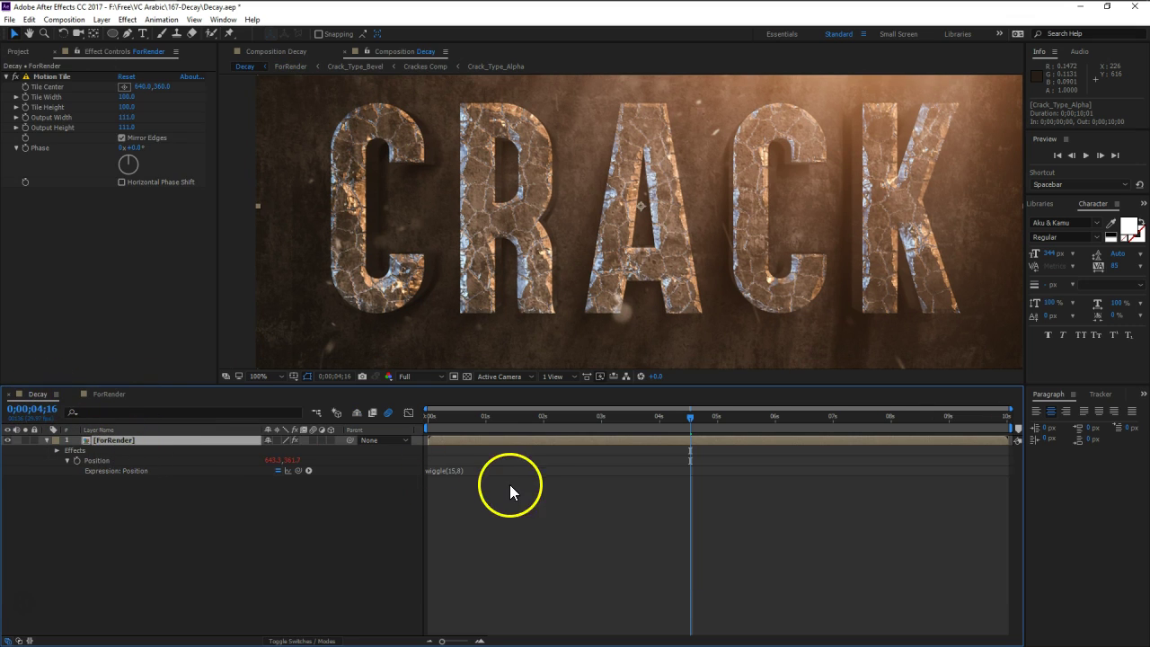
left_click_drag(488, 418, 628, 425)
left_click_drag(629, 418, 308, 453)
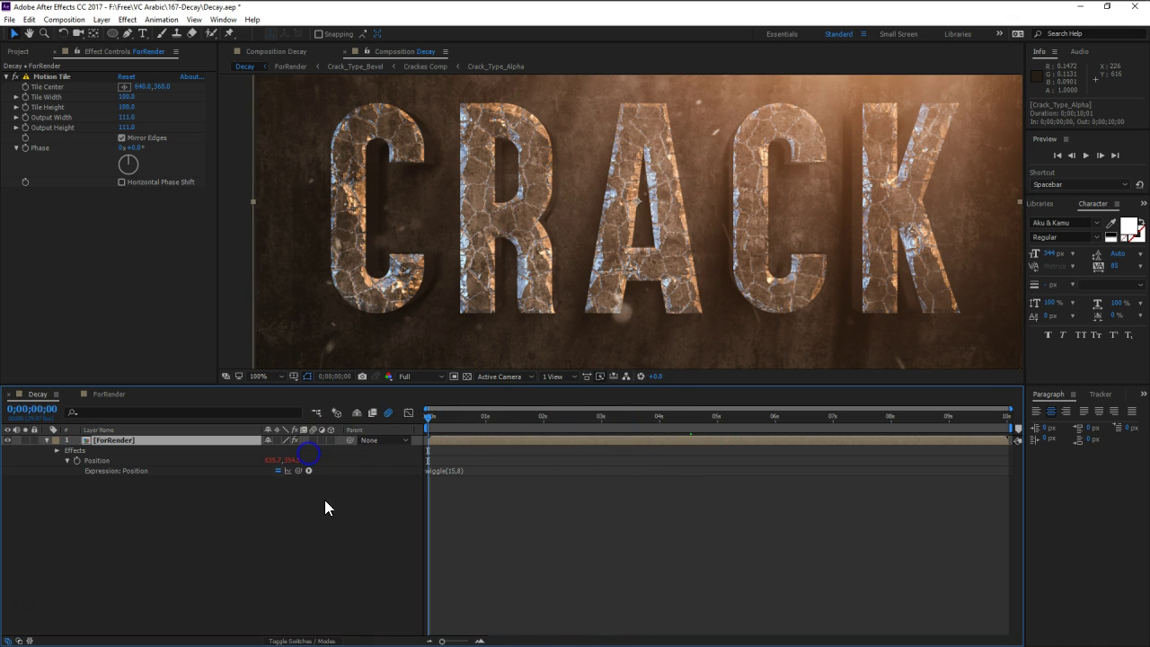
Mark the Crack_Type_Bevel and Moss FX Comp layers in ForRender as shy to remove them from the timeline.
left_click(110, 395)
left_click(144, 585)
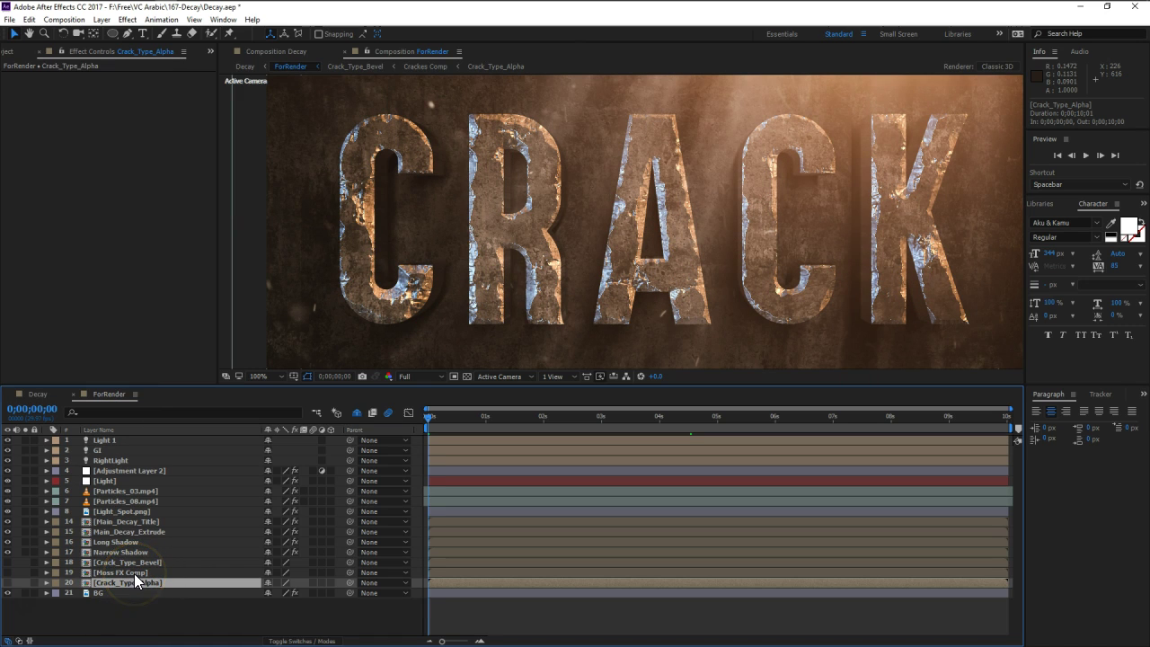
left_click(134, 573)
left_click(131, 563, "shift")
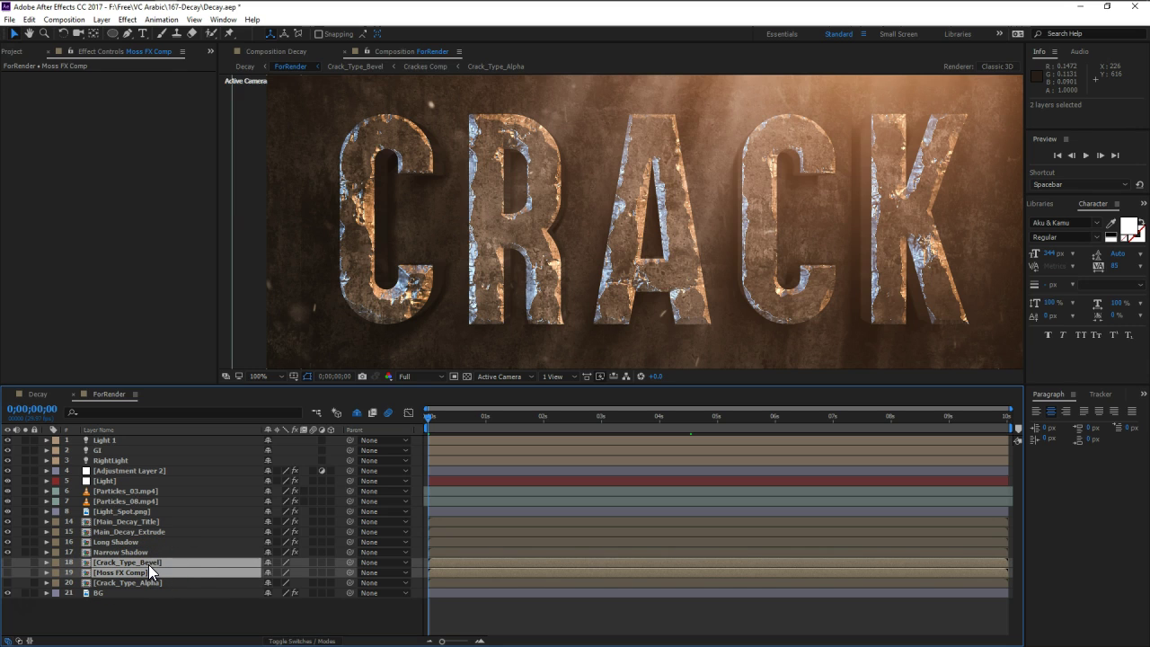
left_click(267, 572)
left_click(198, 595)
Duplicate the Crack_Type_Alpha layer and pre-compose the copy as Rust, moving all attributes into the new composition.
left_click(124, 563)
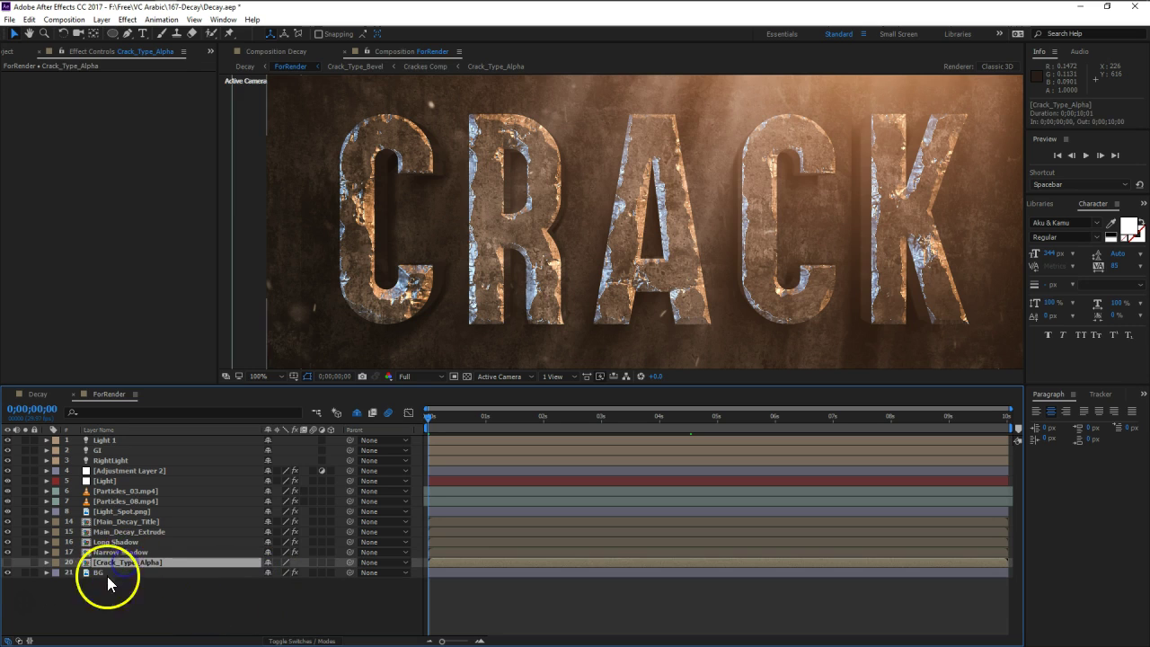
key("ctrl+d")
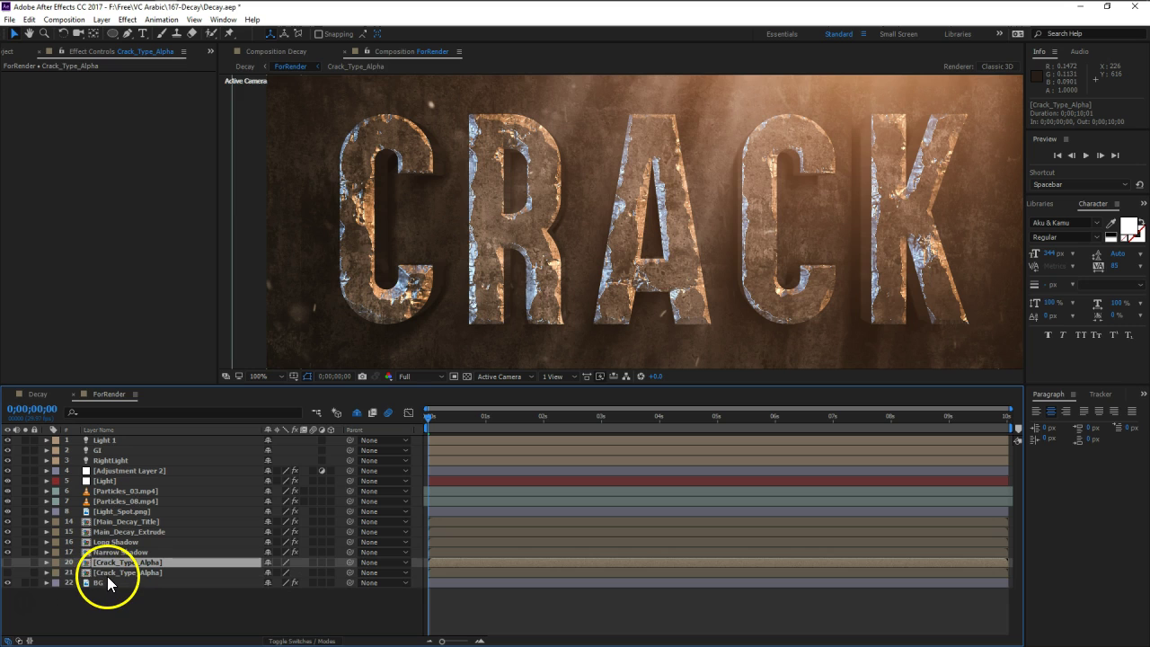
key("ctrl+shift+c")
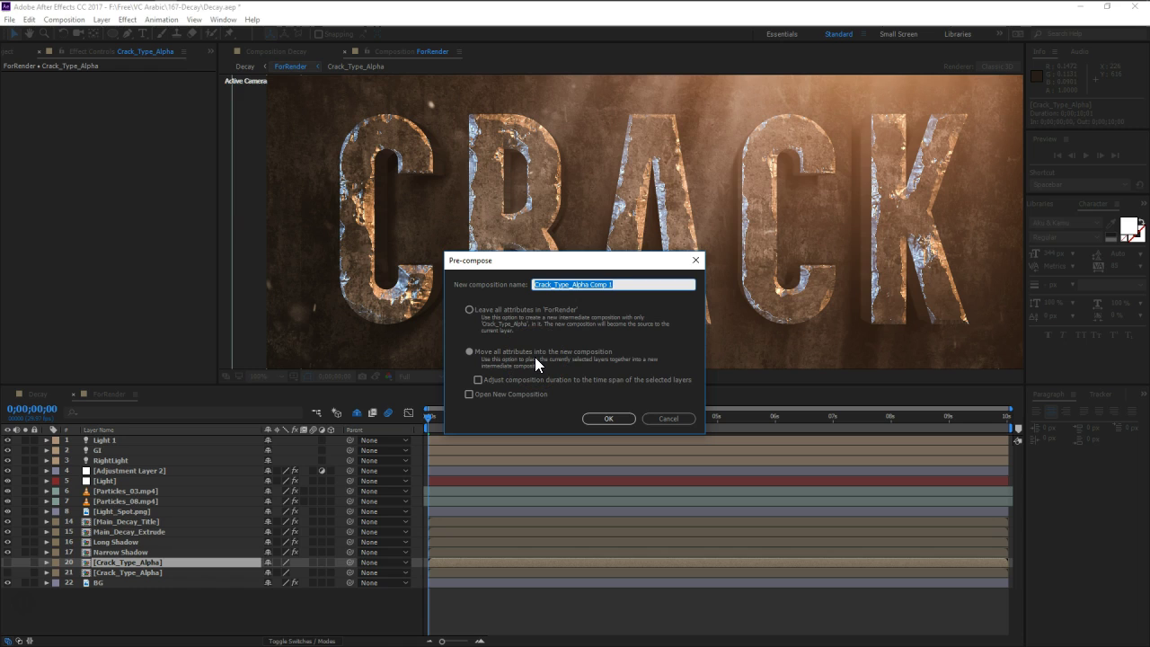
type("ق")
type("ust")
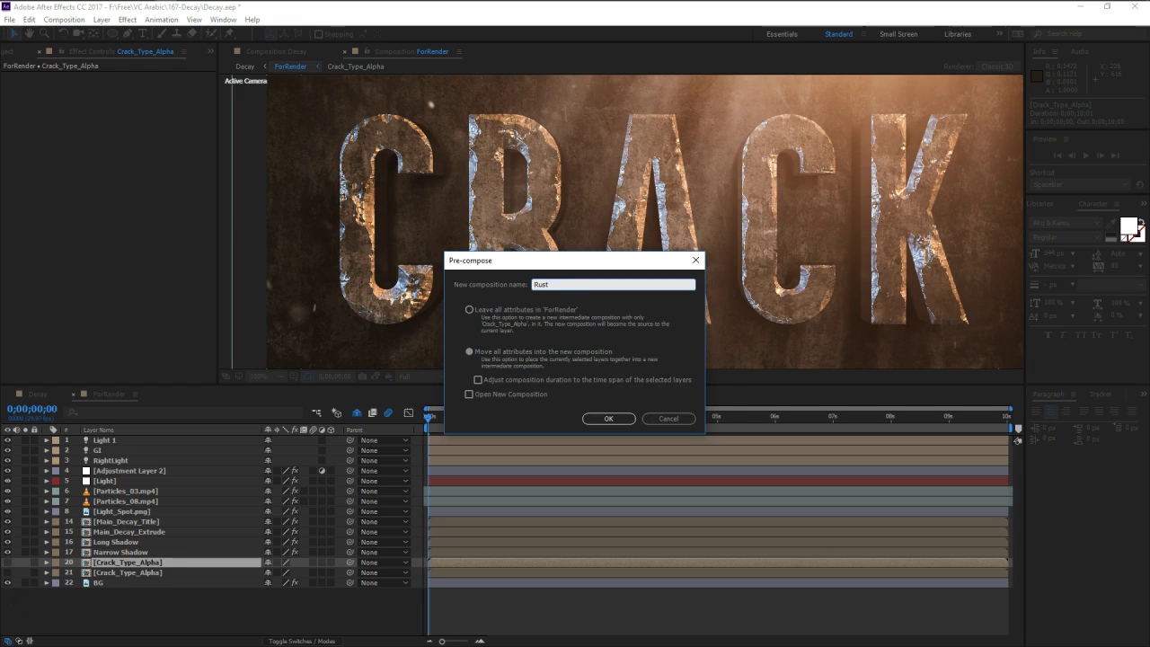
key("Return")
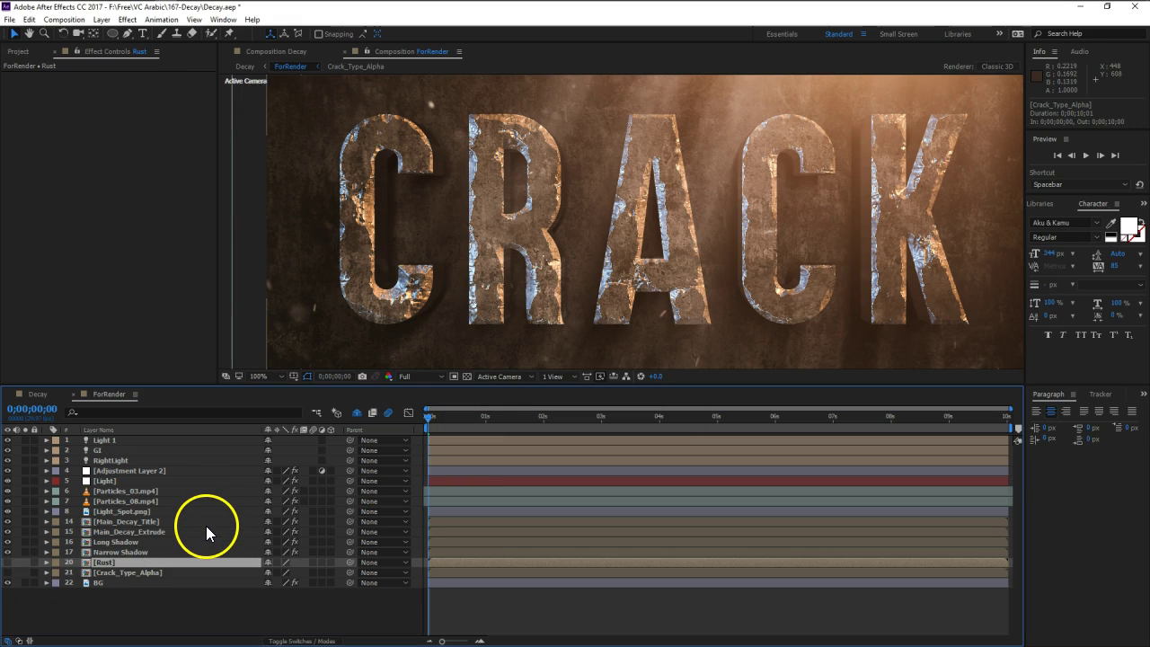
Open the Rust composition with a larger viewer and hide its Crack_Type_Alpha layer.
double_click(137, 564)
left_click_drag(355, 390, 355, 485)
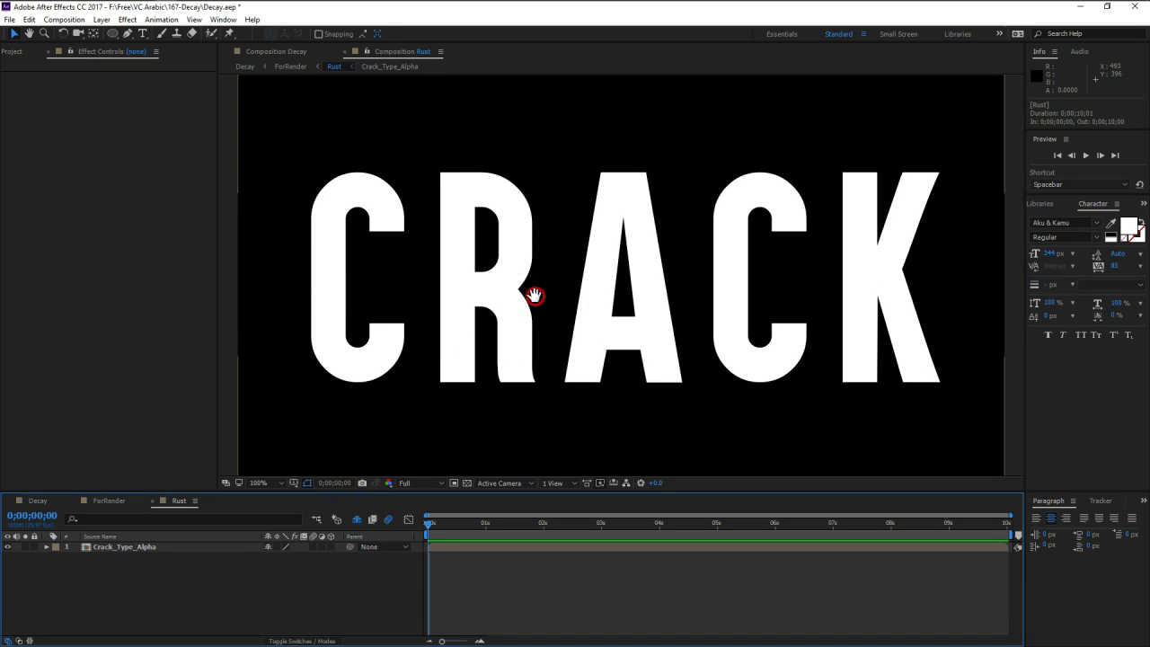
left_click_drag(534, 295, 548, 296)
left_click(8, 547)
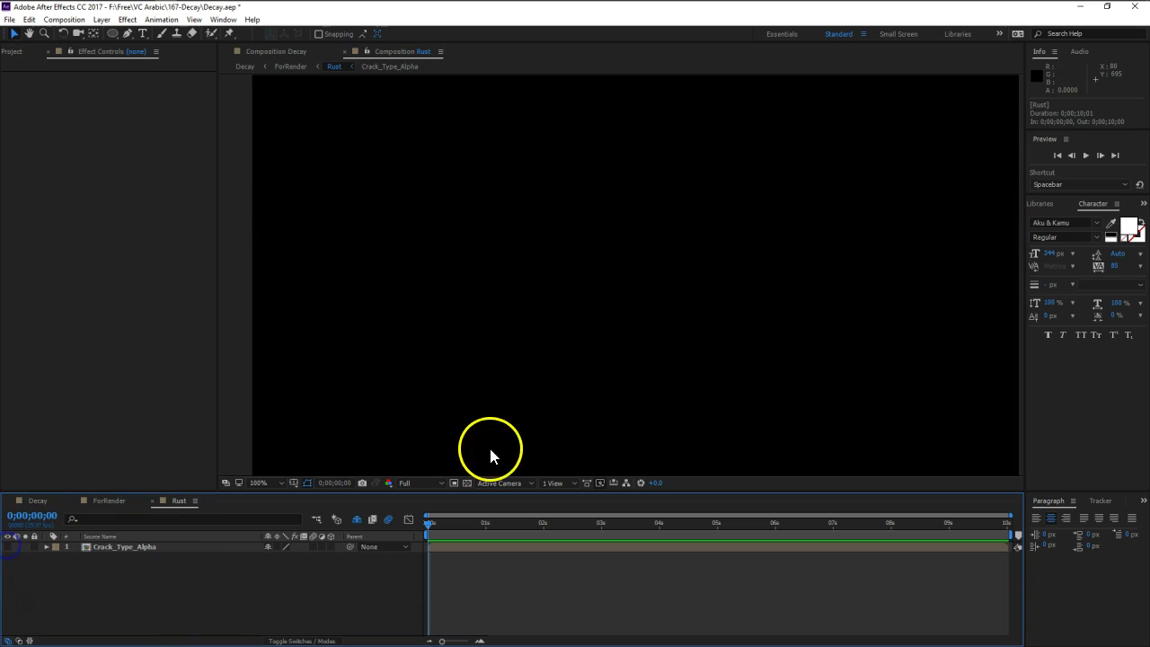
Create a white 1280 x 720 px solid named Rust in the Rust composition.
left_click(101, 19)
mouse_move(121, 34)
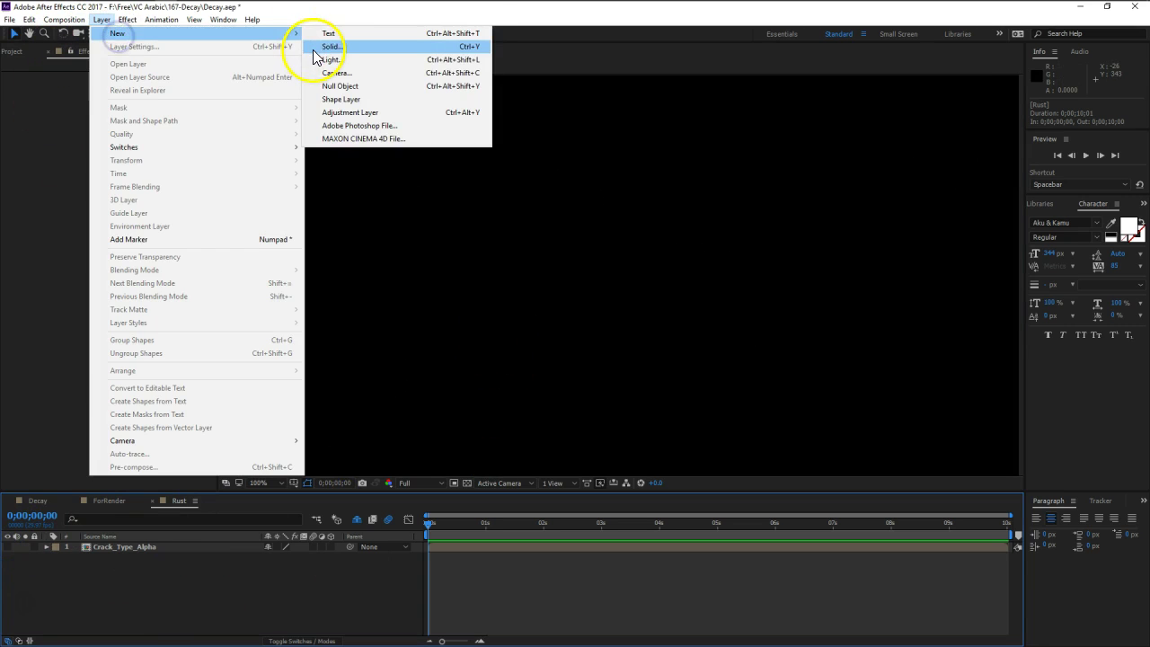
left_click(329, 46)
type("Rust")
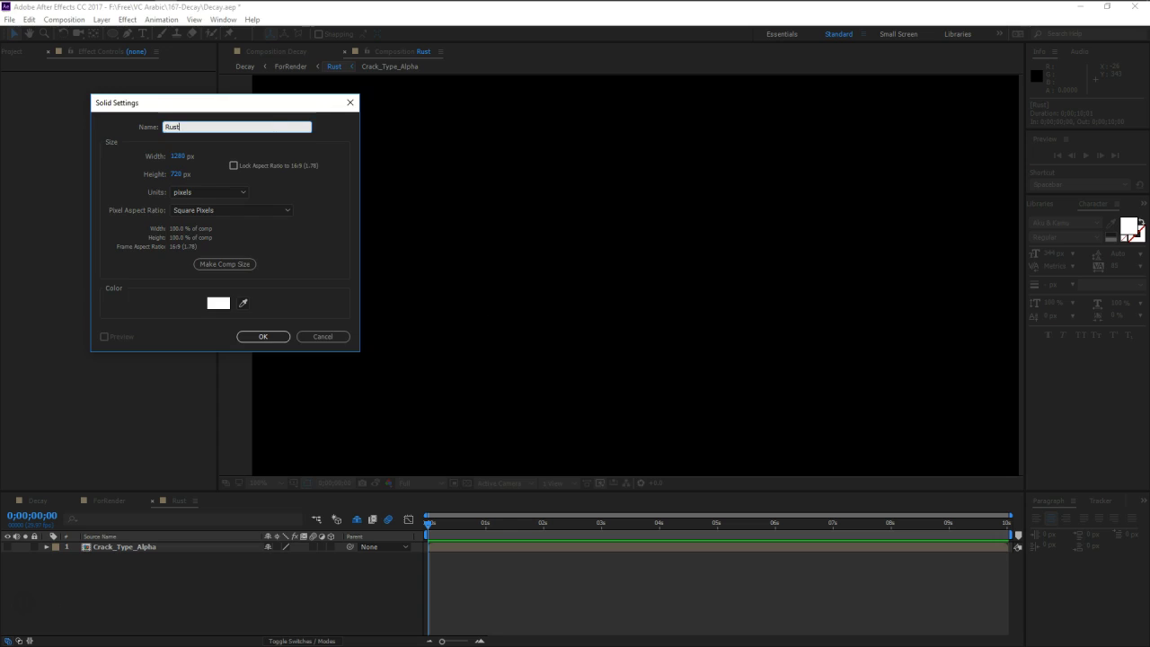
key("Return")
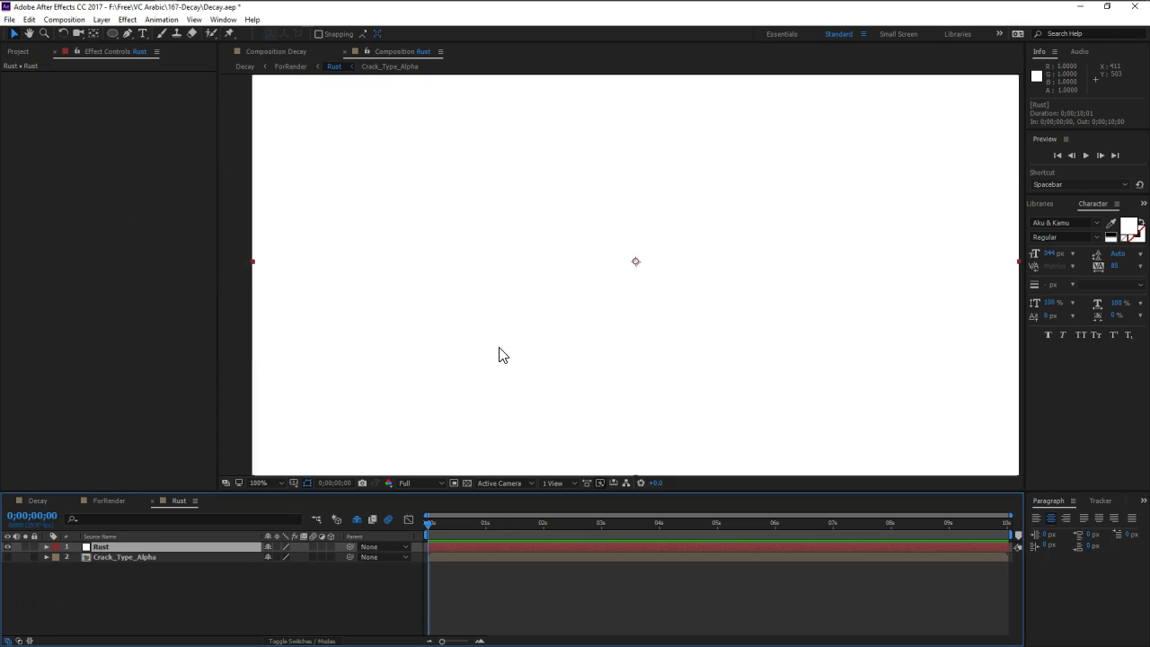
Apply Fractal Noise to the Rust solid and set its fractal type to Rocky.
key("ctrl+space")
type("fract")
key("Return")
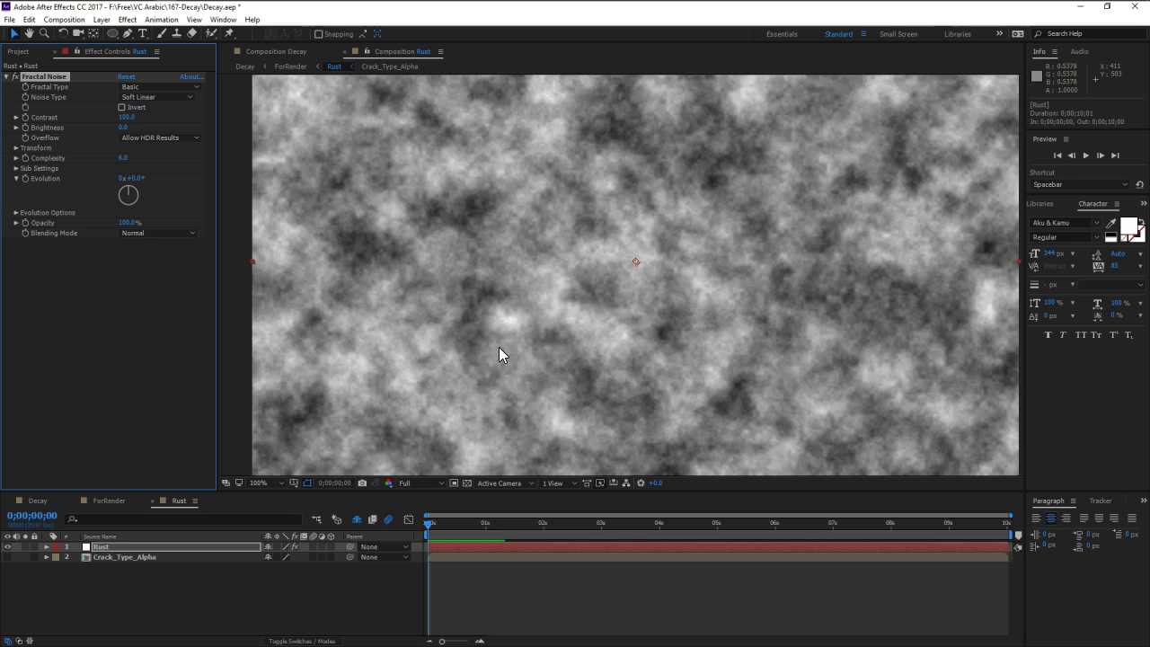
left_click(147, 87)
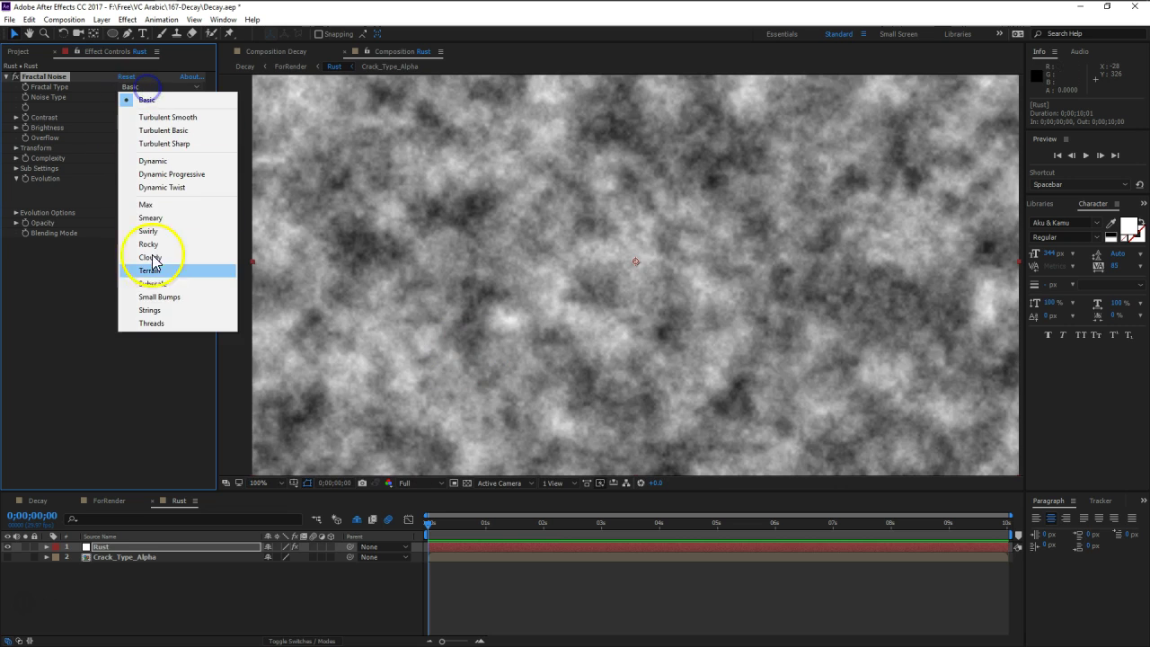
left_click(153, 246)
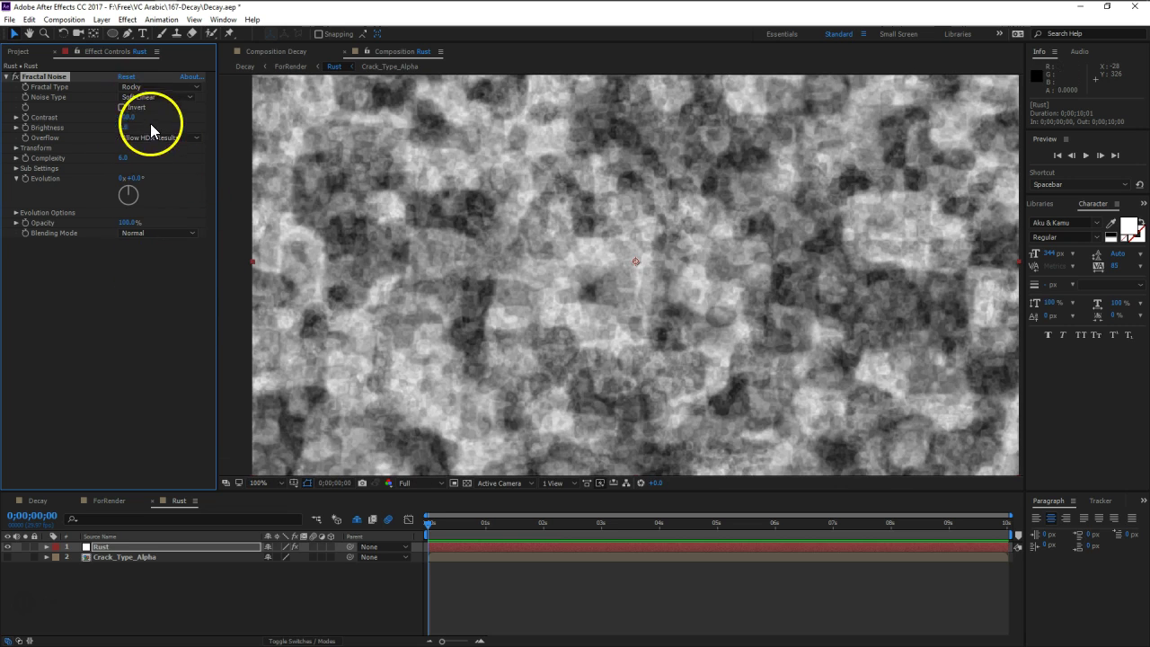
Set the Fractal Noise contrast to 427, brightness to -25 and complexity to 9.8.
left_click_drag(130, 116, 346, 137)
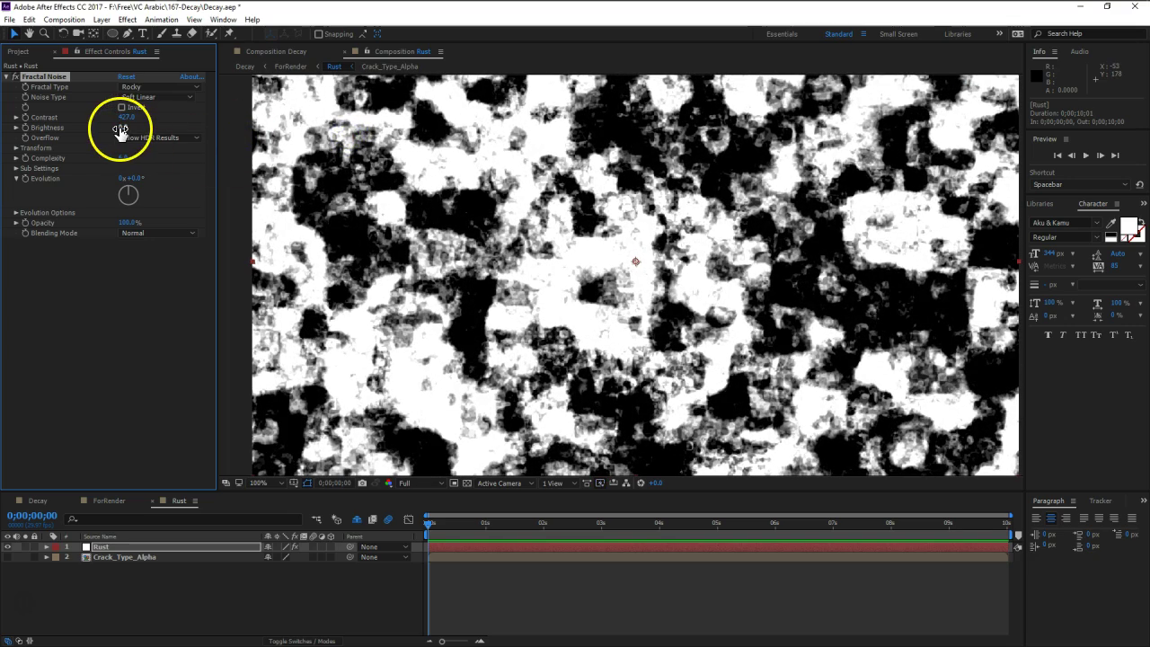
left_click_drag(127, 129, 102, 135)
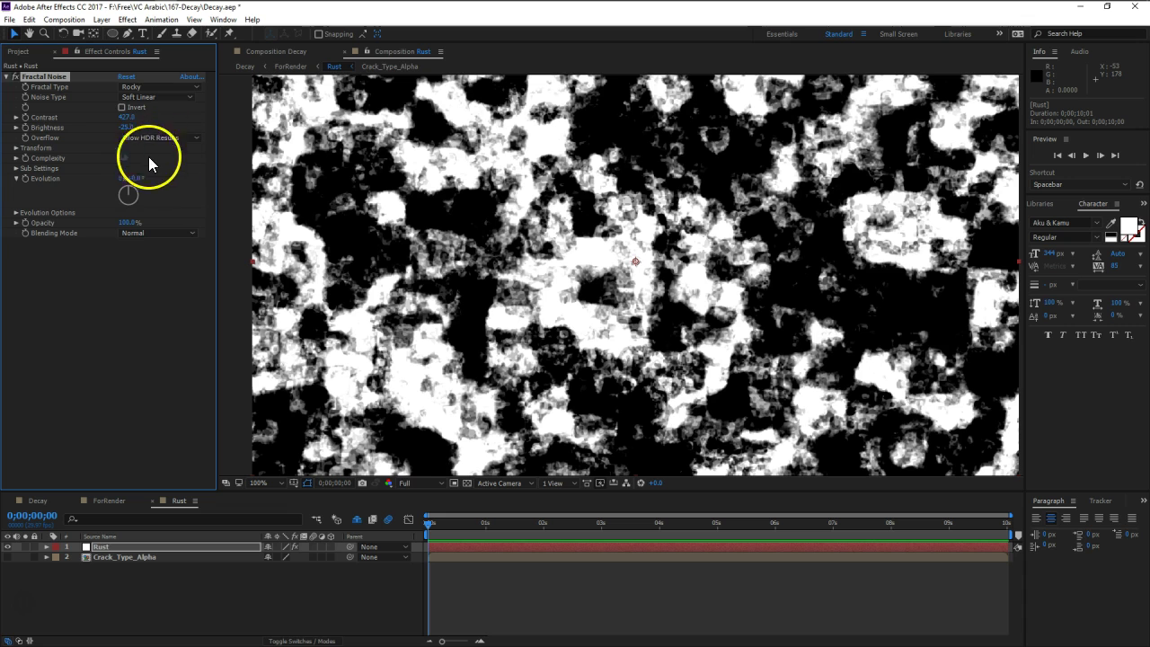
left_click_drag(117, 162, 369, 177)
Change the noise's fractal type to Subscale and go back to the Decay composition to check the title.
left_click(166, 88)
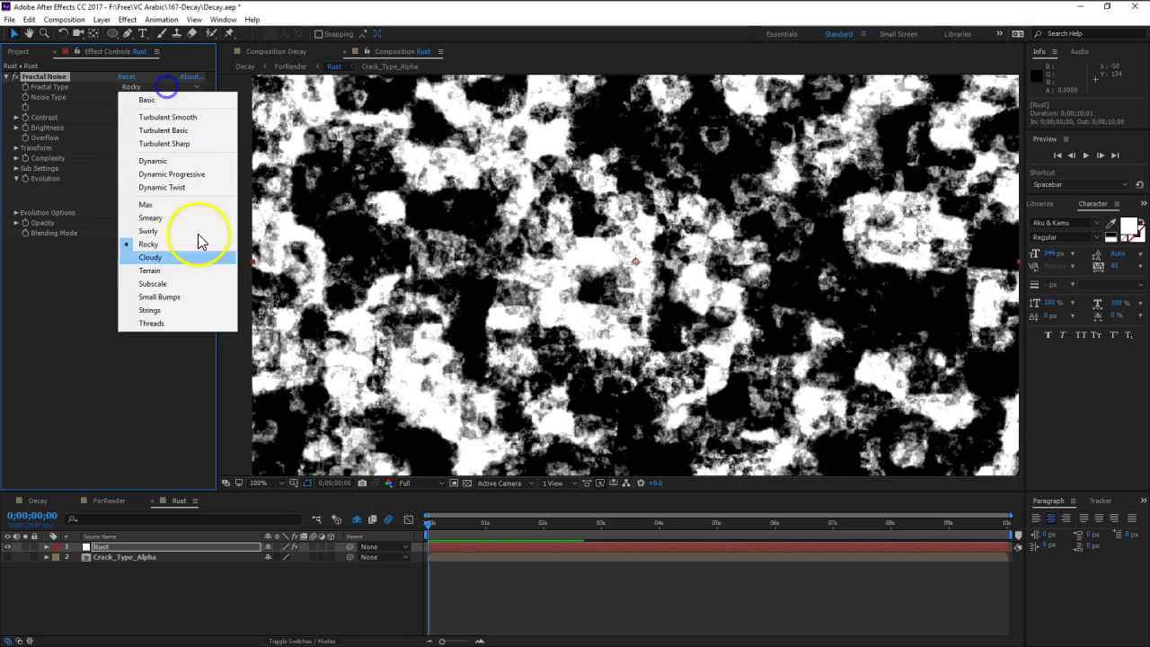
left_click(155, 284)
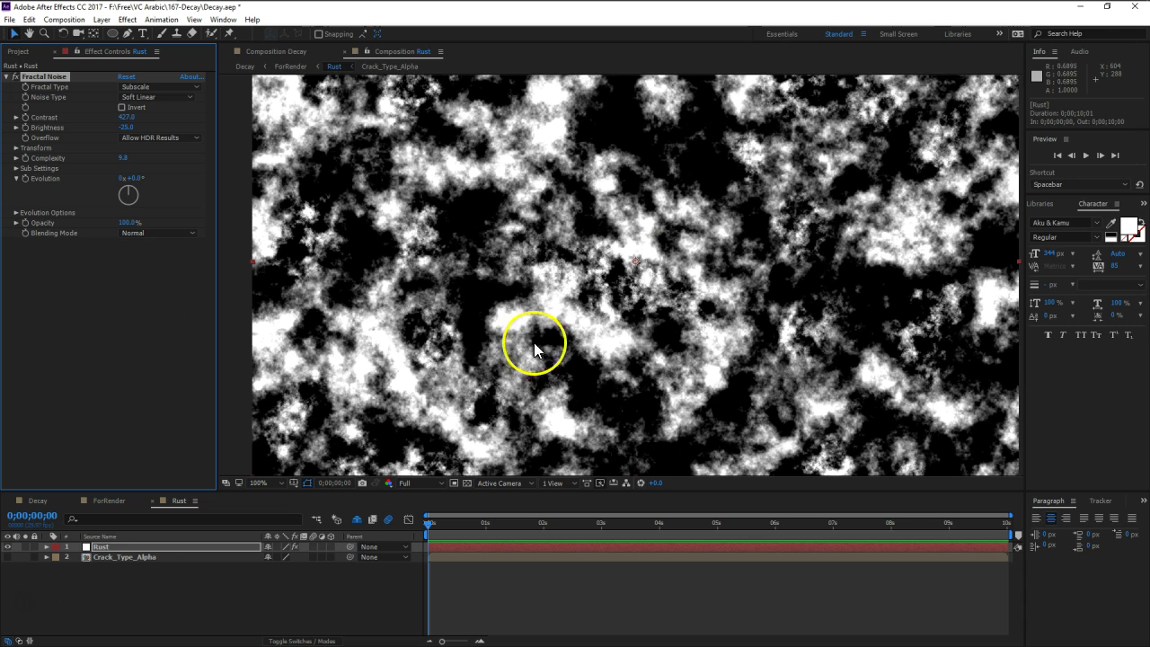
left_click(148, 584)
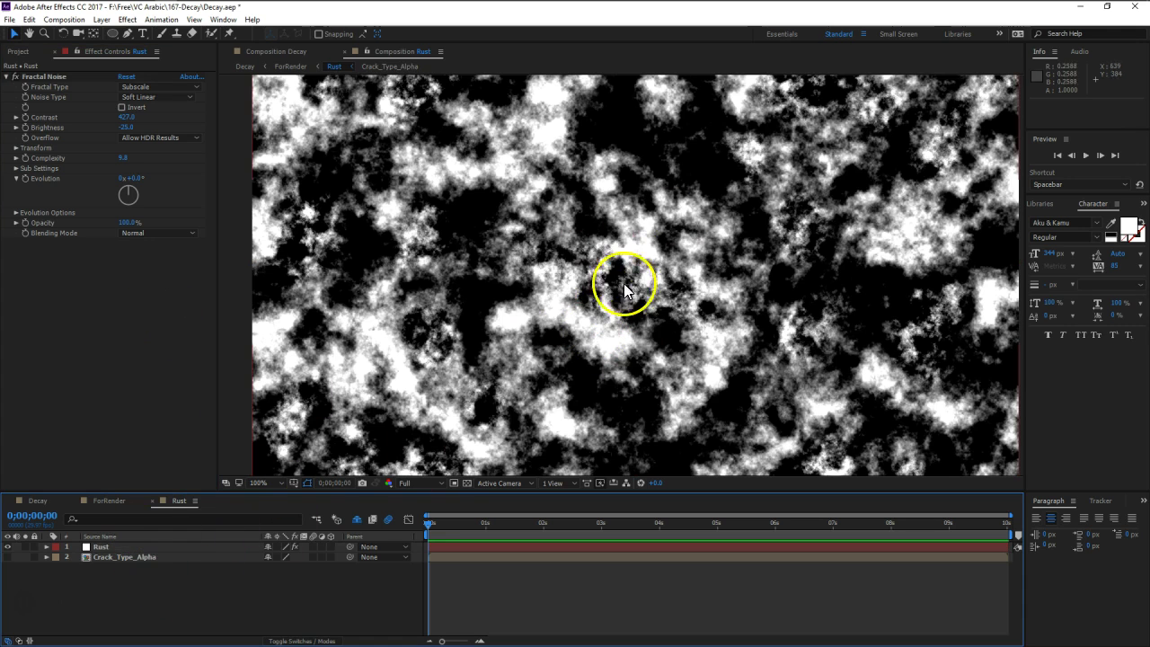
left_click(36, 501)
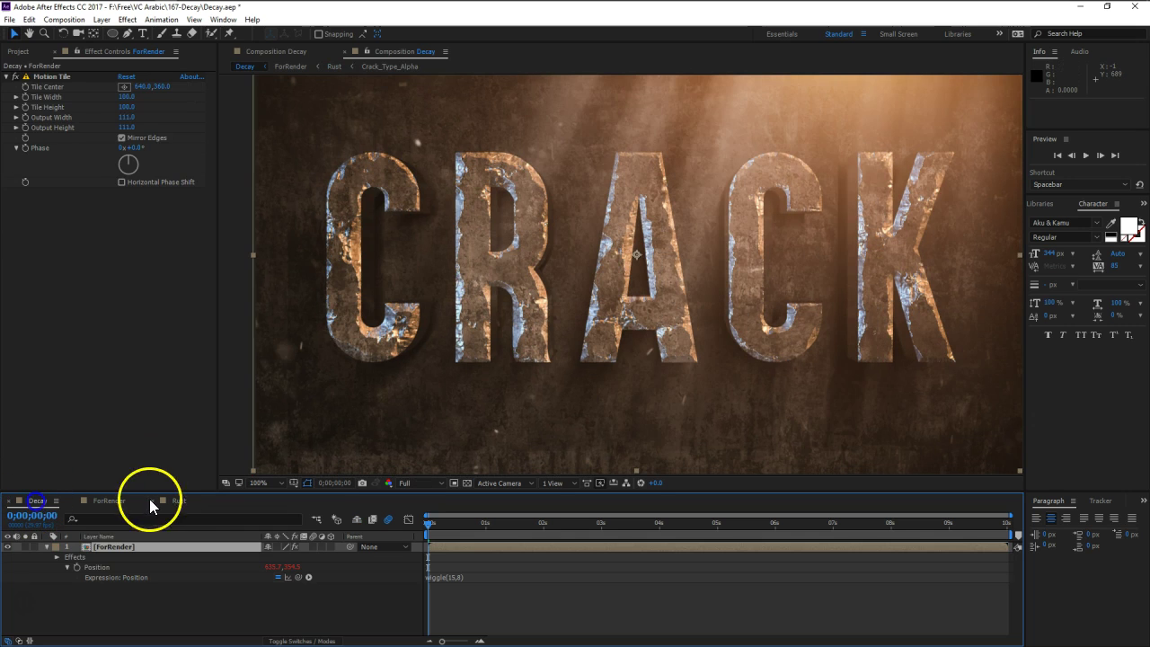
Close the Decay composition and, in ForRender, set the CC Glass bump map of Main_Decay_Title to the Rust layer.
left_click(18, 501)
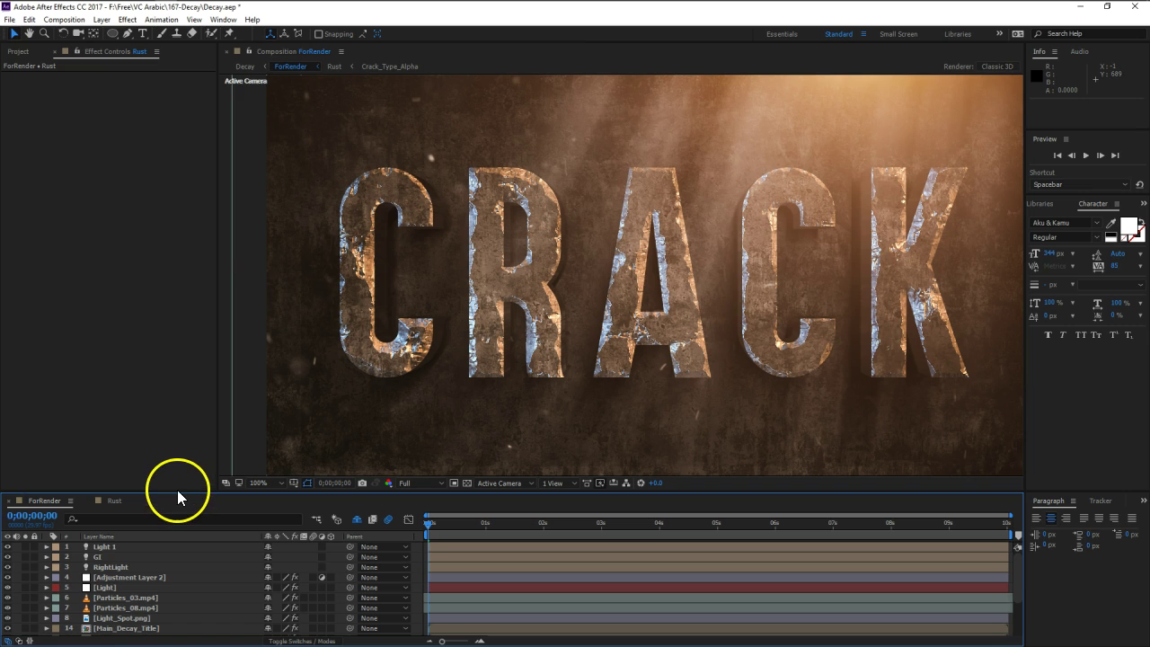
left_click_drag(177, 490, 184, 401)
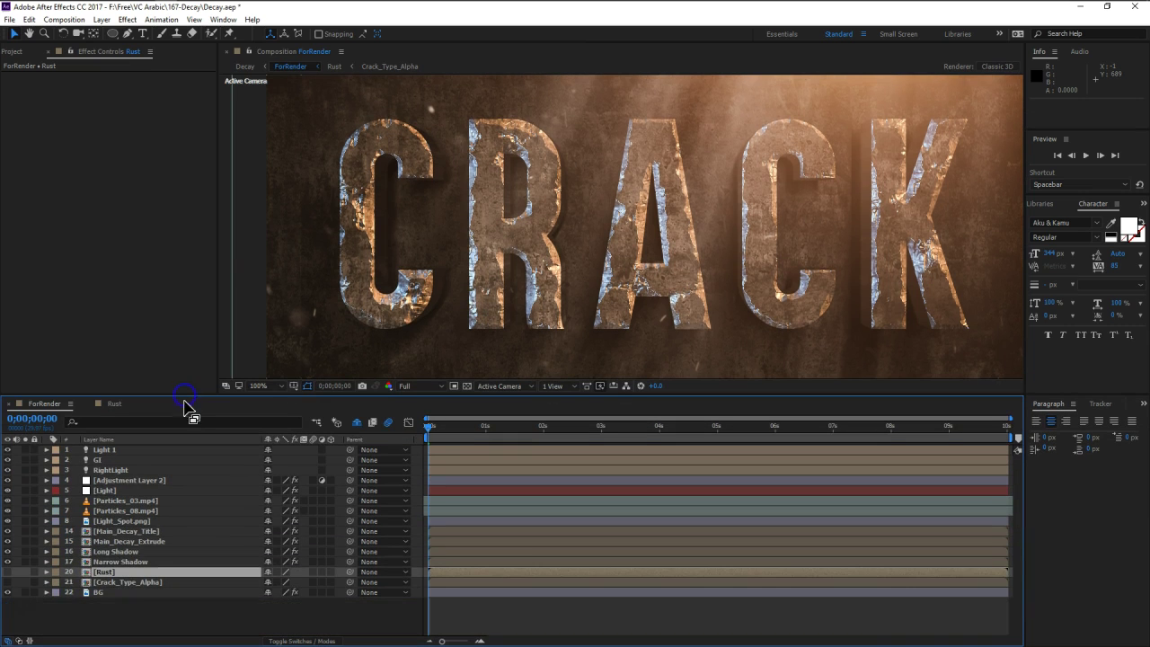
left_click(117, 532)
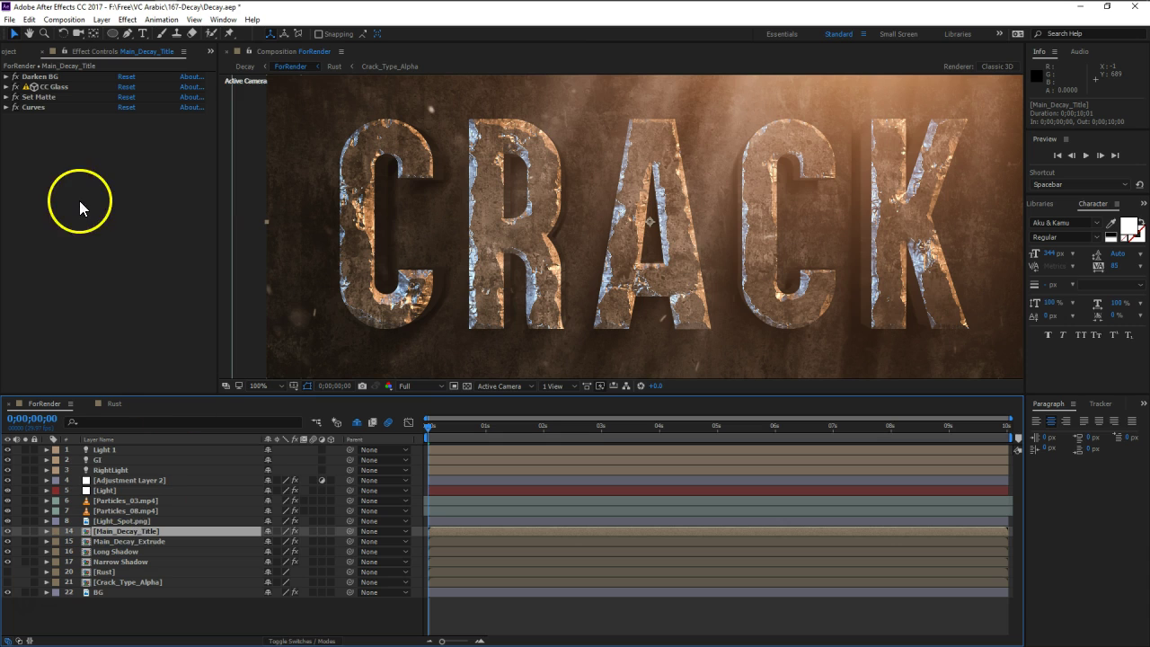
left_click(7, 87)
left_click(16, 98)
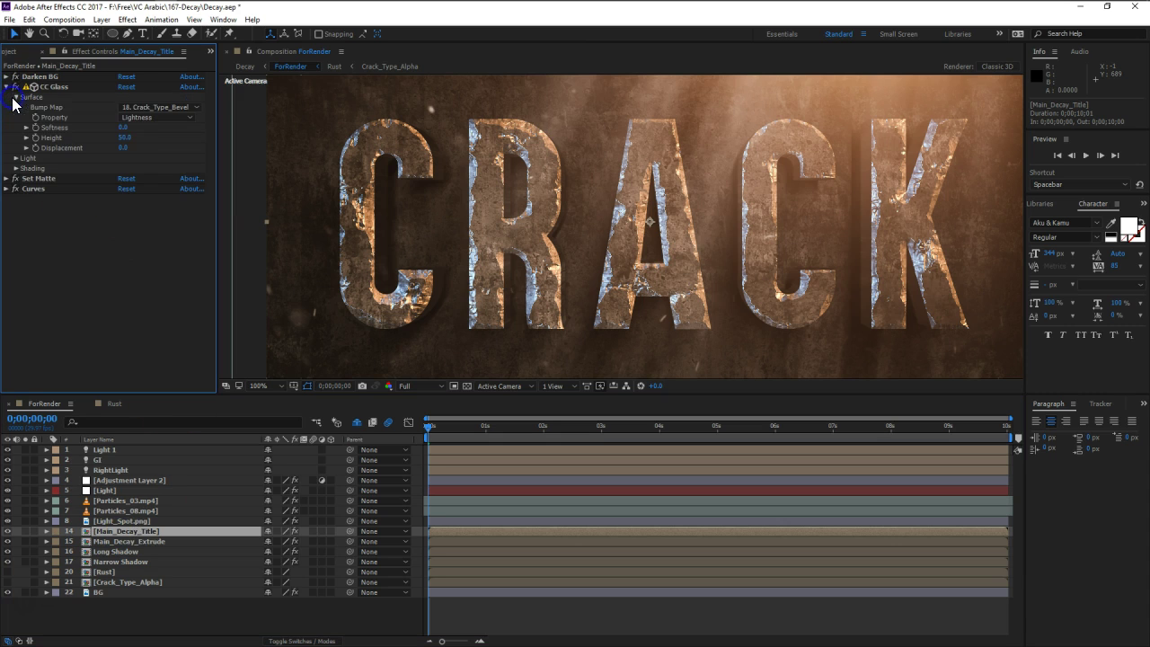
left_click(149, 108)
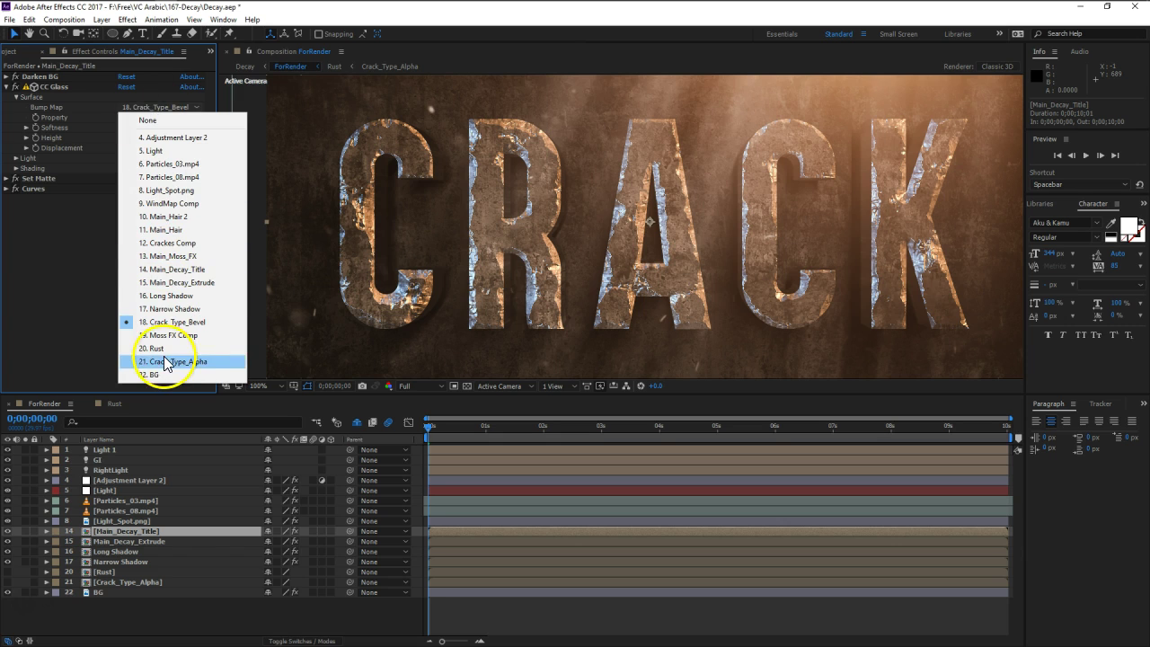
left_click(160, 347)
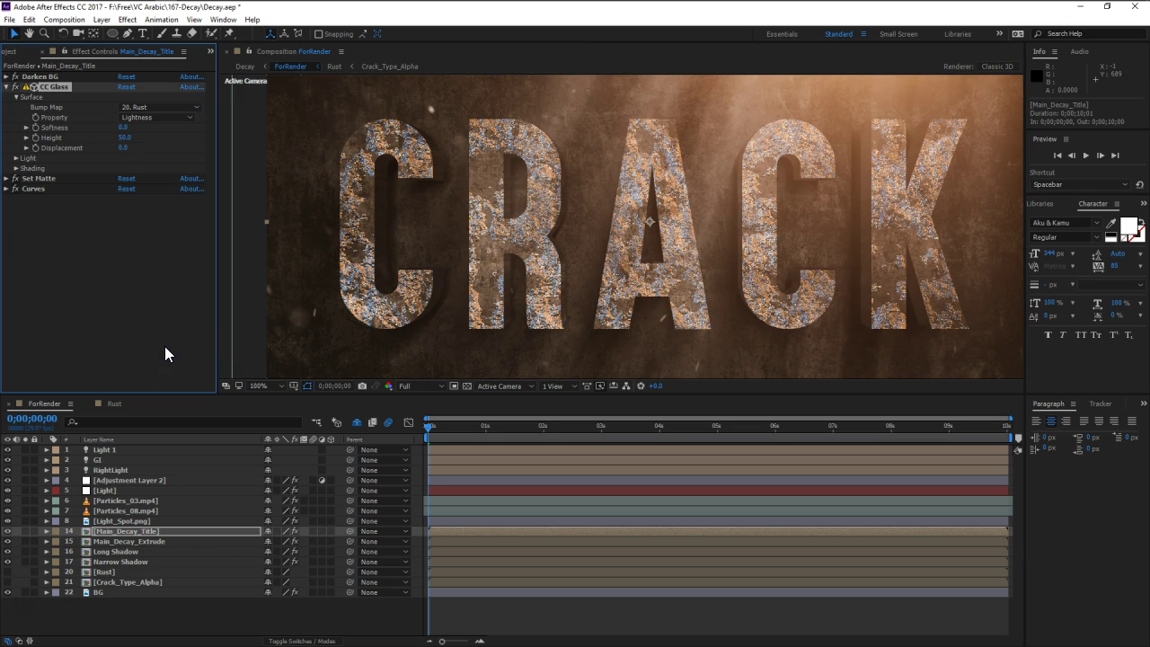
Inspect the rust texture on the letters and delete the Curves effect below Set Matte on Main_Decay_Title.
left_click(668, 307)
left_click(413, 262)
scroll(413, 263, "up", 1)
left_click_drag(391, 253, 573, 284)
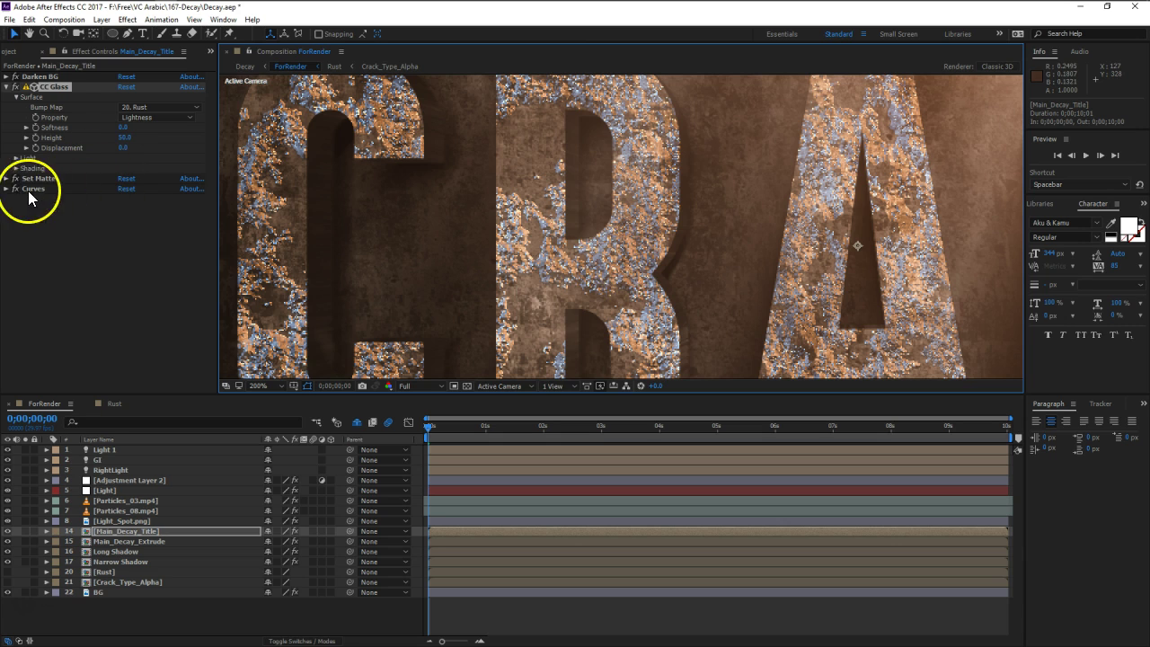
left_click(6, 177)
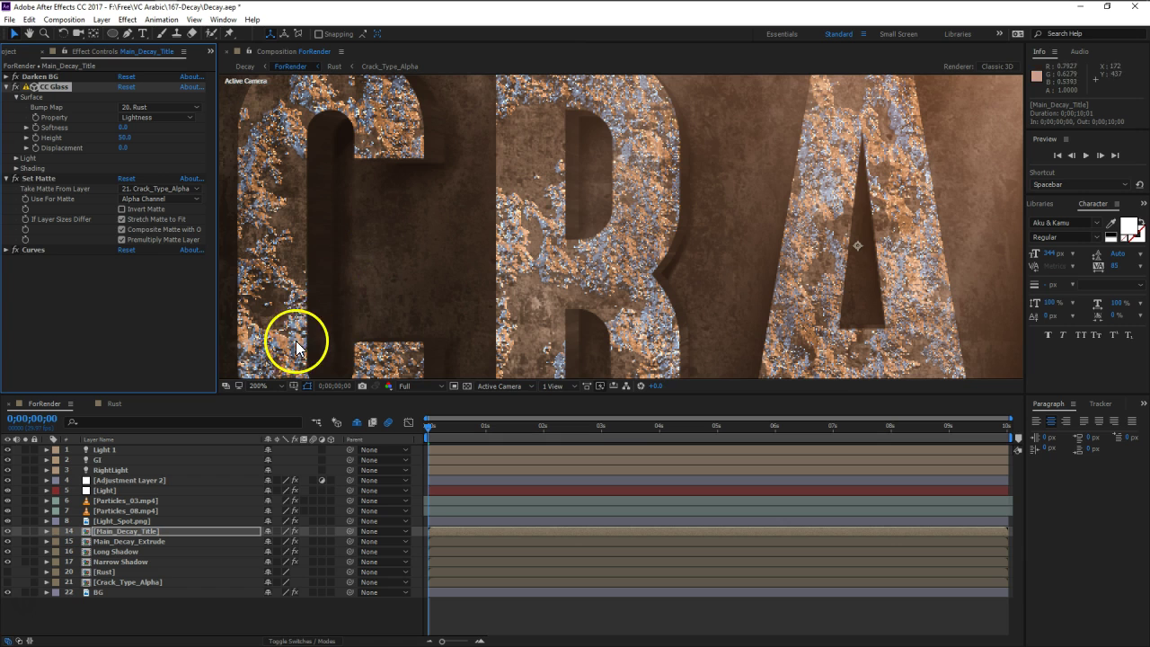
left_click_drag(344, 302, 393, 248)
left_click(38, 249)
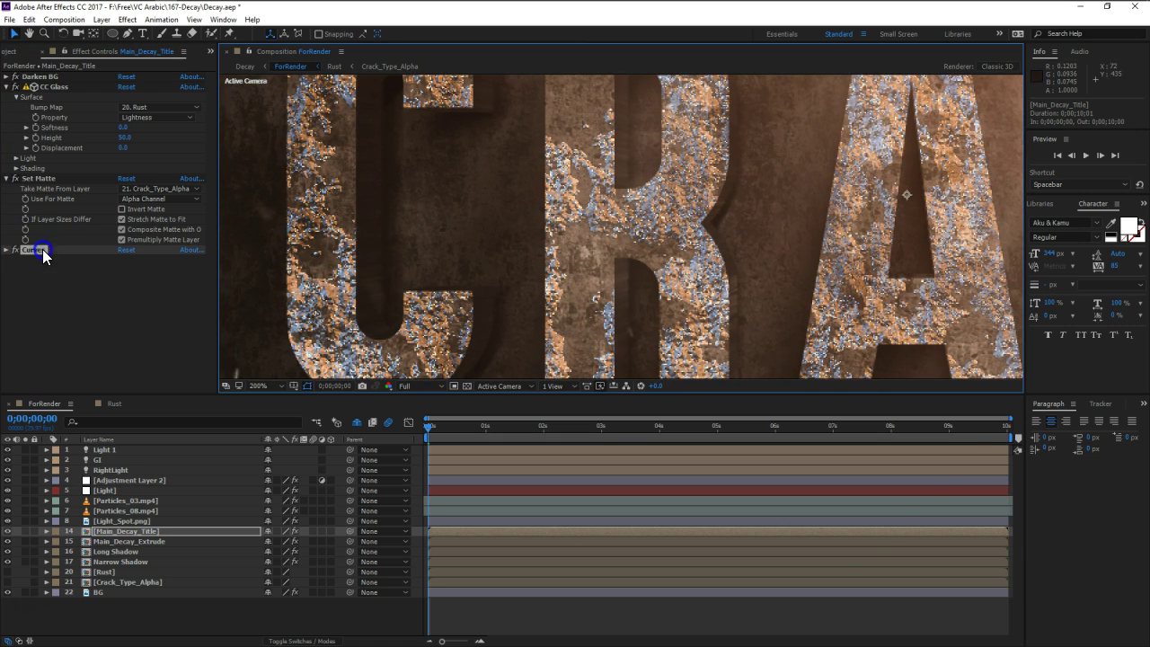
key("Delete")
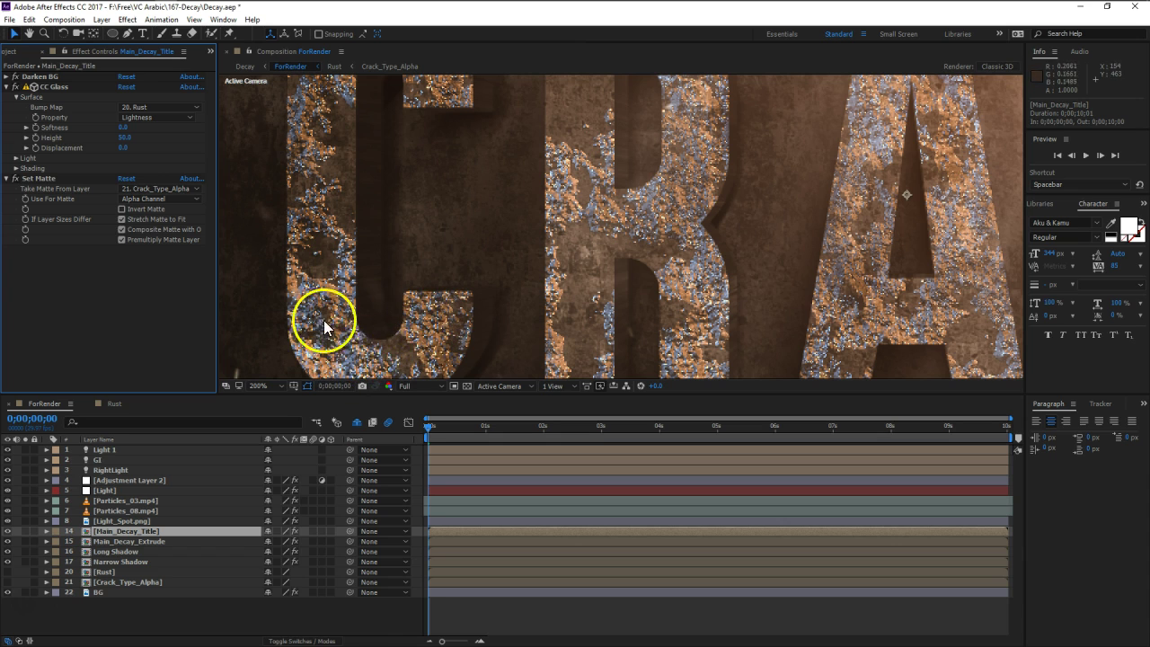
Duplicate the Set Matte effect on Main_Decay_Title and make the copy take its matte from the Rust layer using Luminance.
left_click(33, 179)
key("ctrl+d")
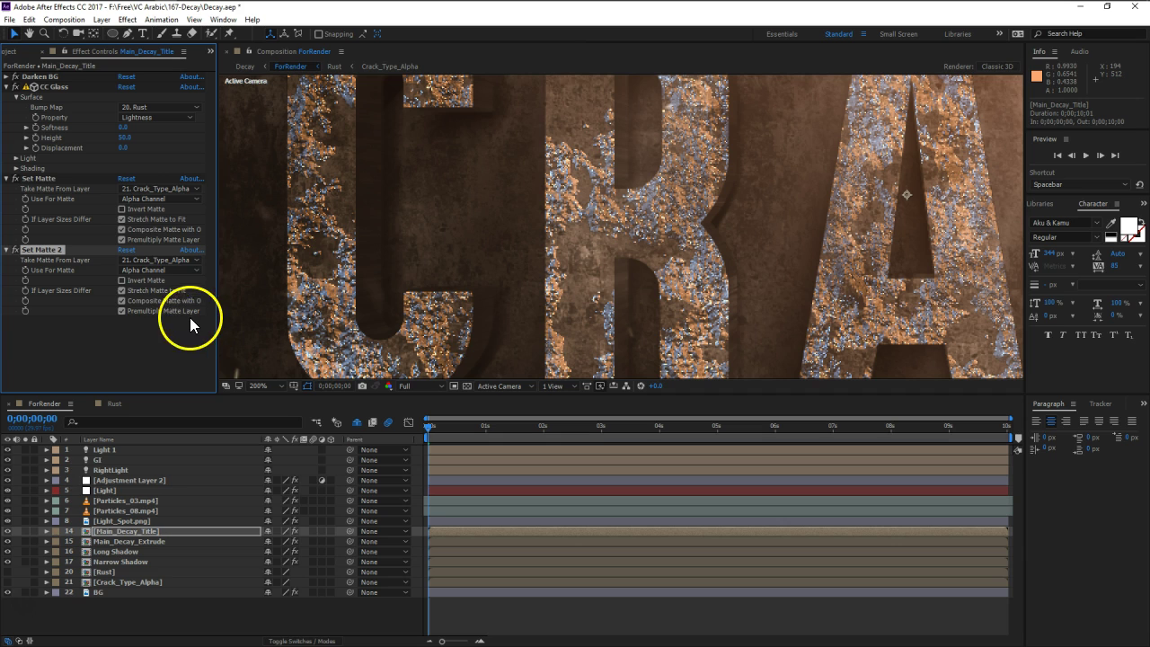
left_click(161, 261)
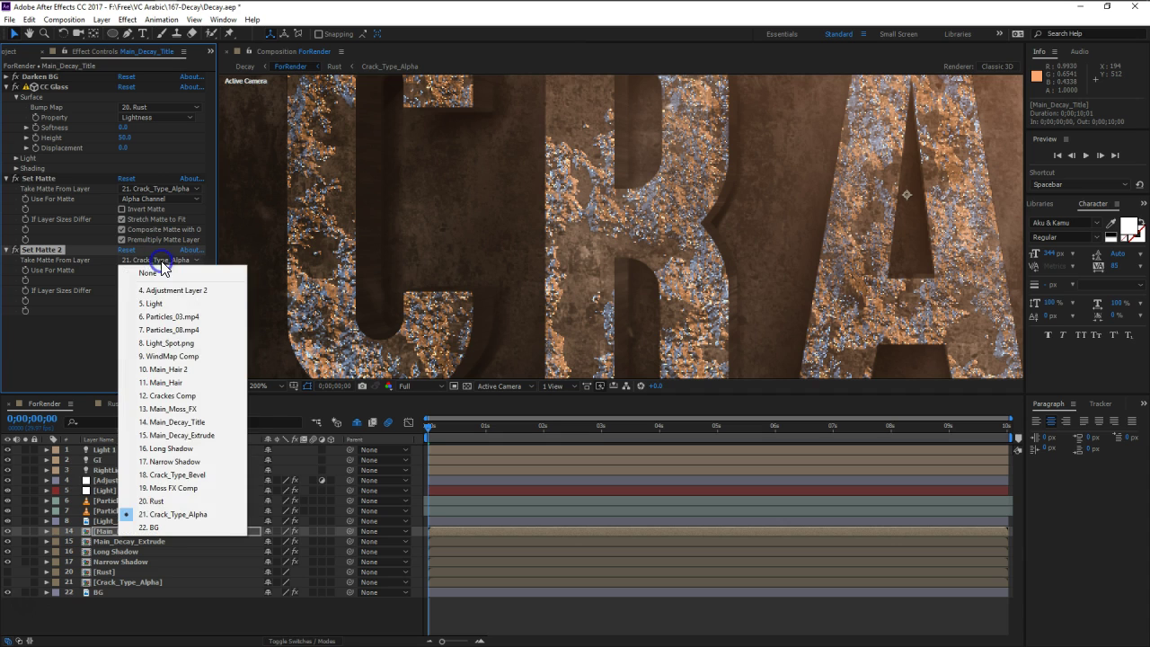
left_click(156, 500)
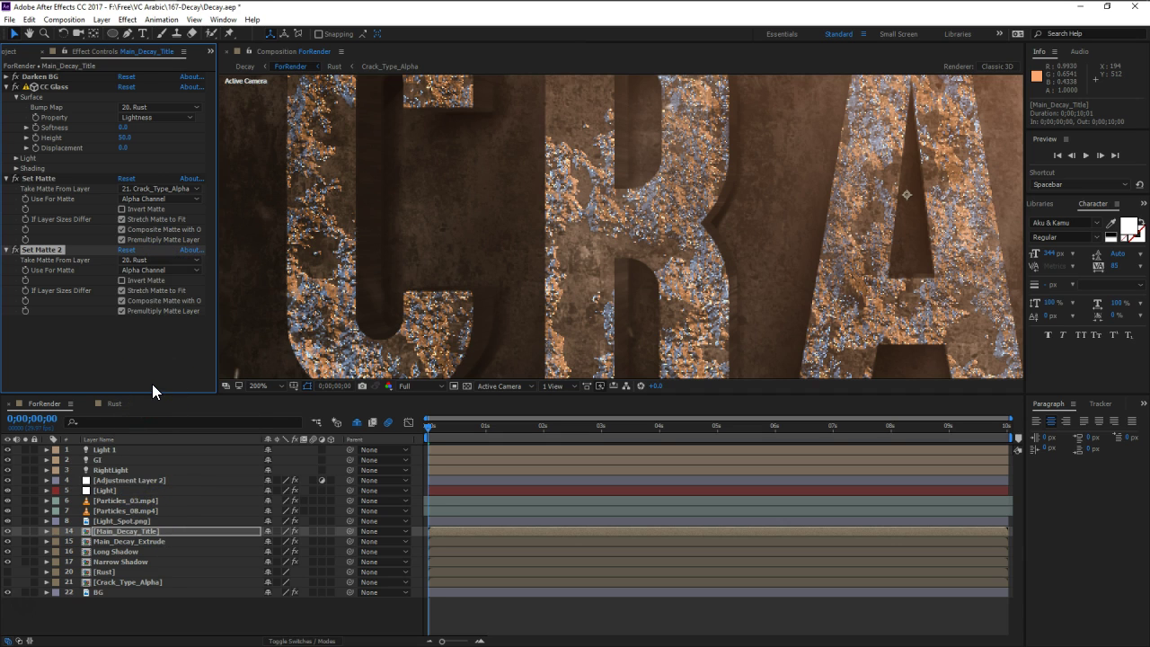
left_click(146, 271)
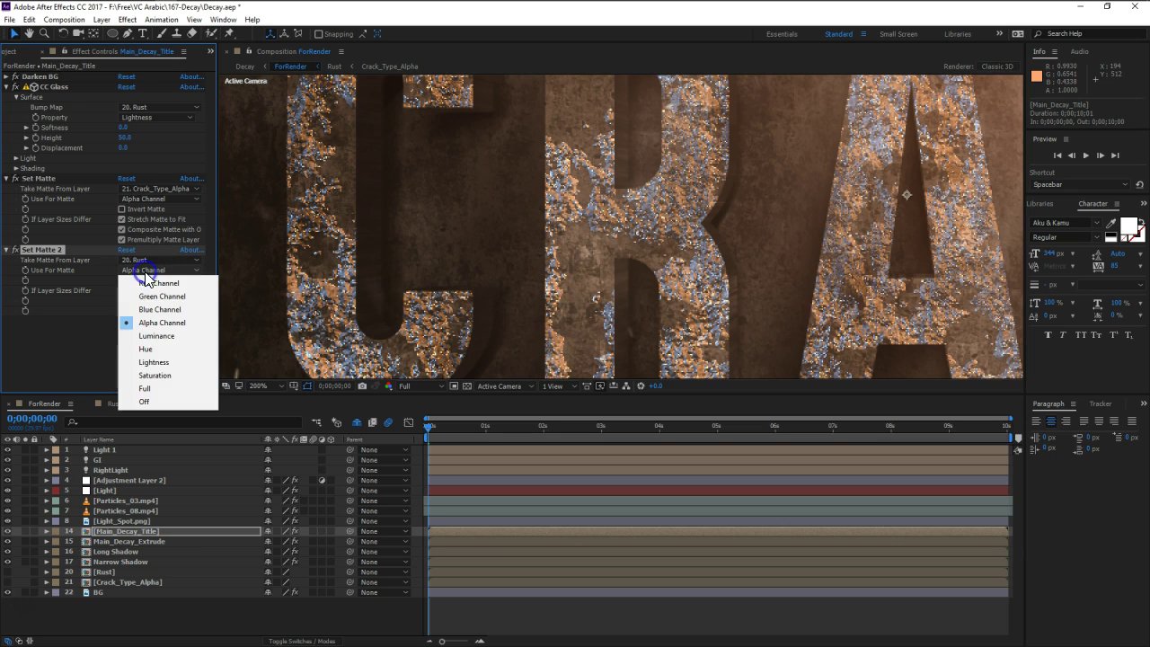
left_click(152, 335)
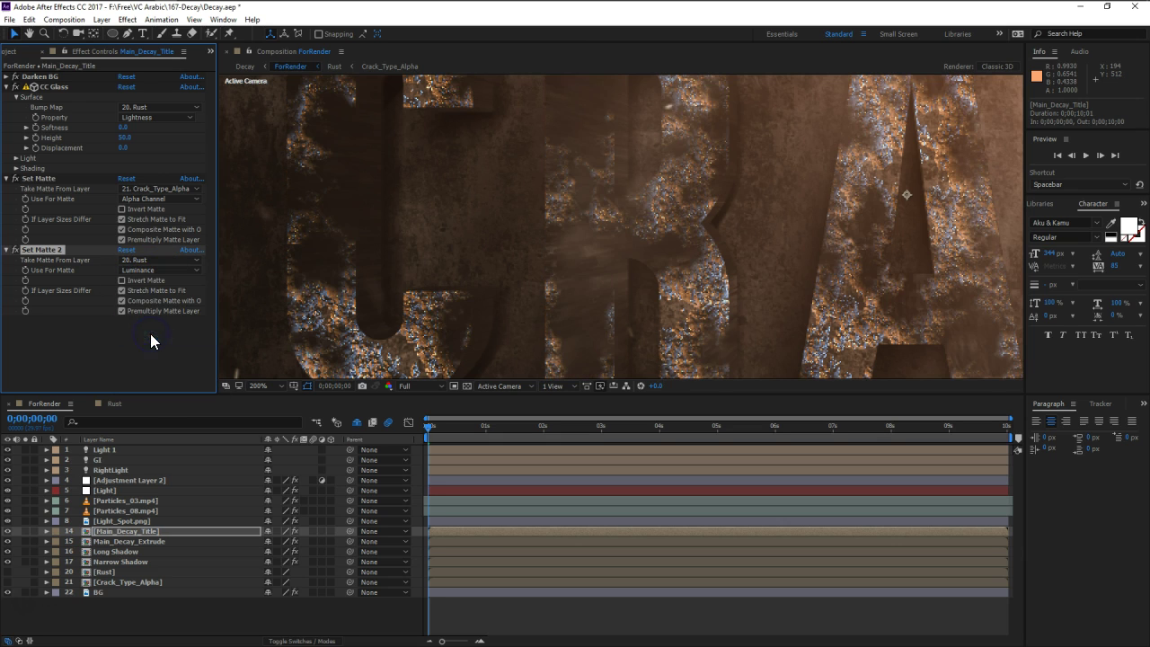
scroll(629, 228, "down", 2)
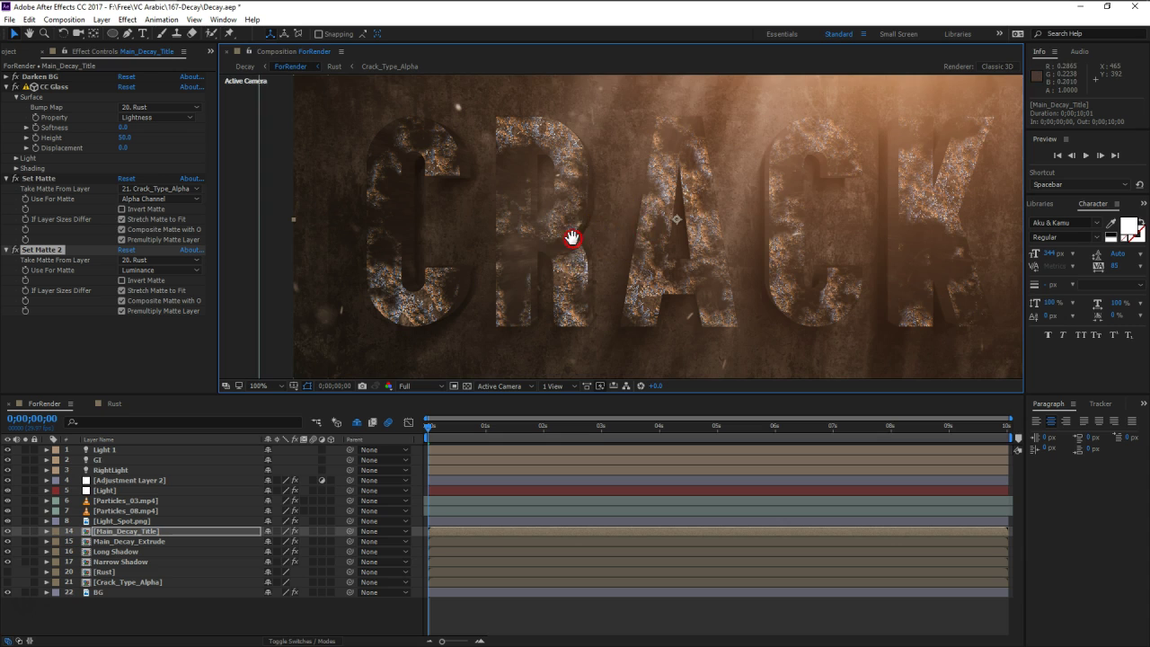
Duplicate the Main_Decay_Title layer and set the lower copy's CC Glass bump map to Crack_Type_Bevel.
left_click(141, 533)
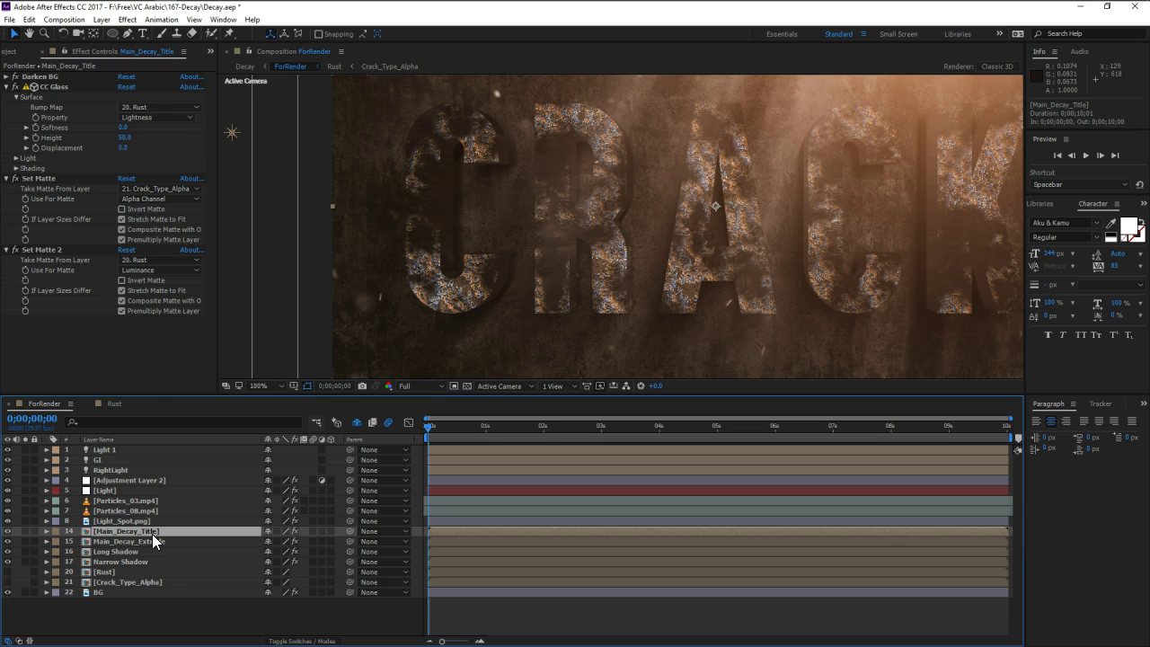
key("ctrl+d")
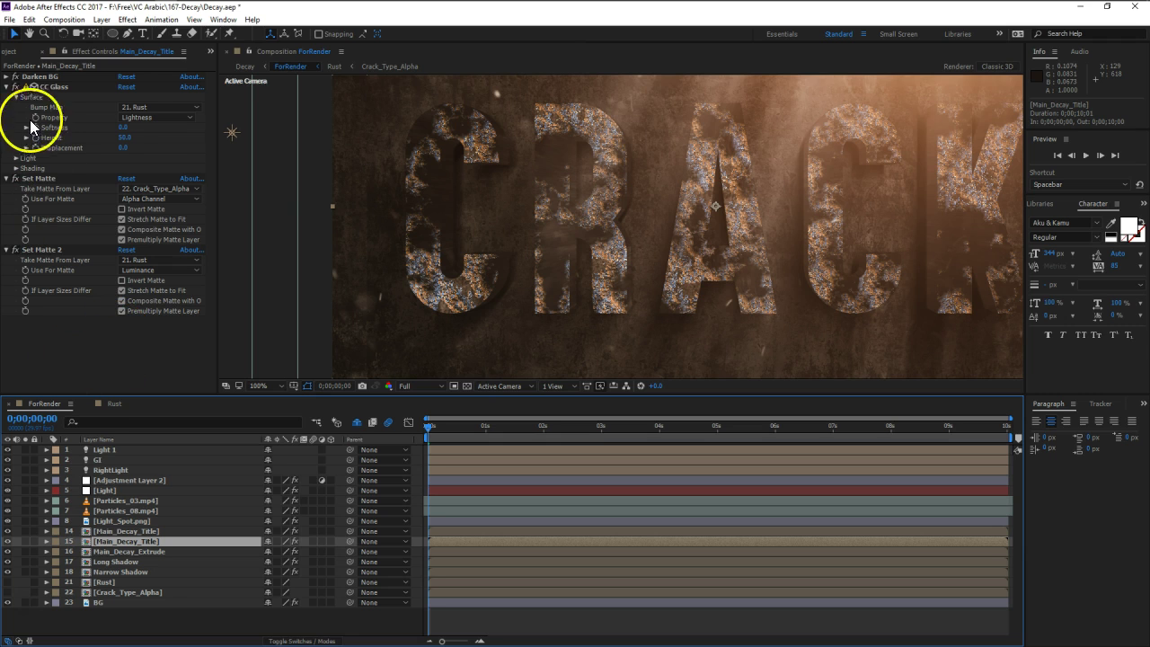
left_click(156, 108)
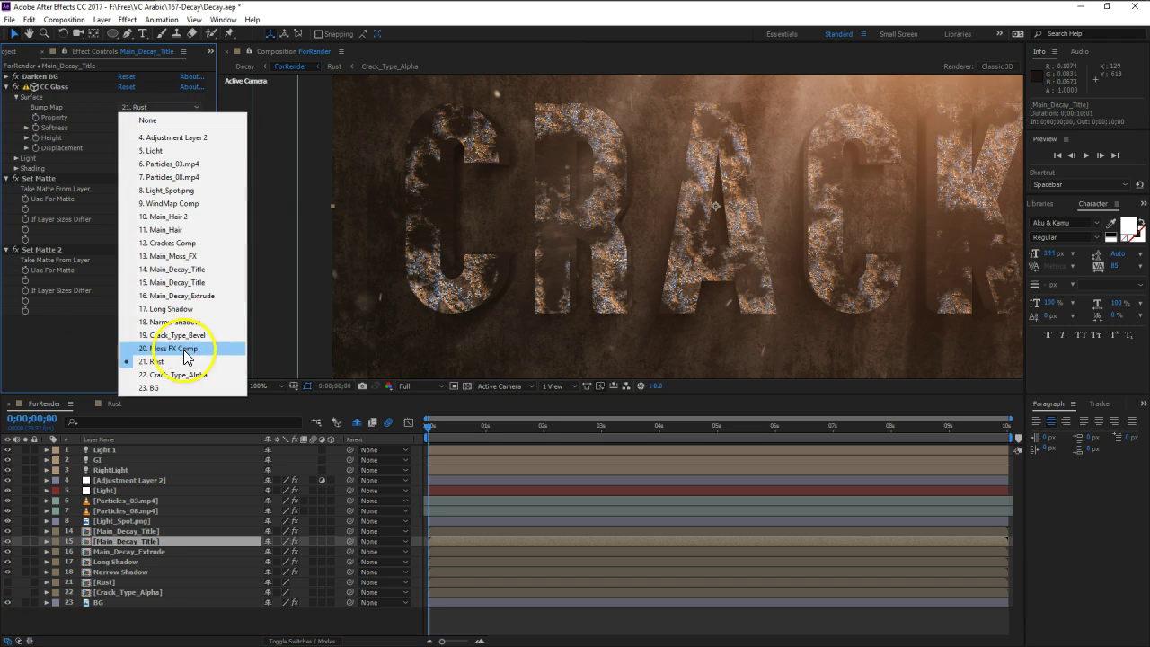
left_click(187, 336)
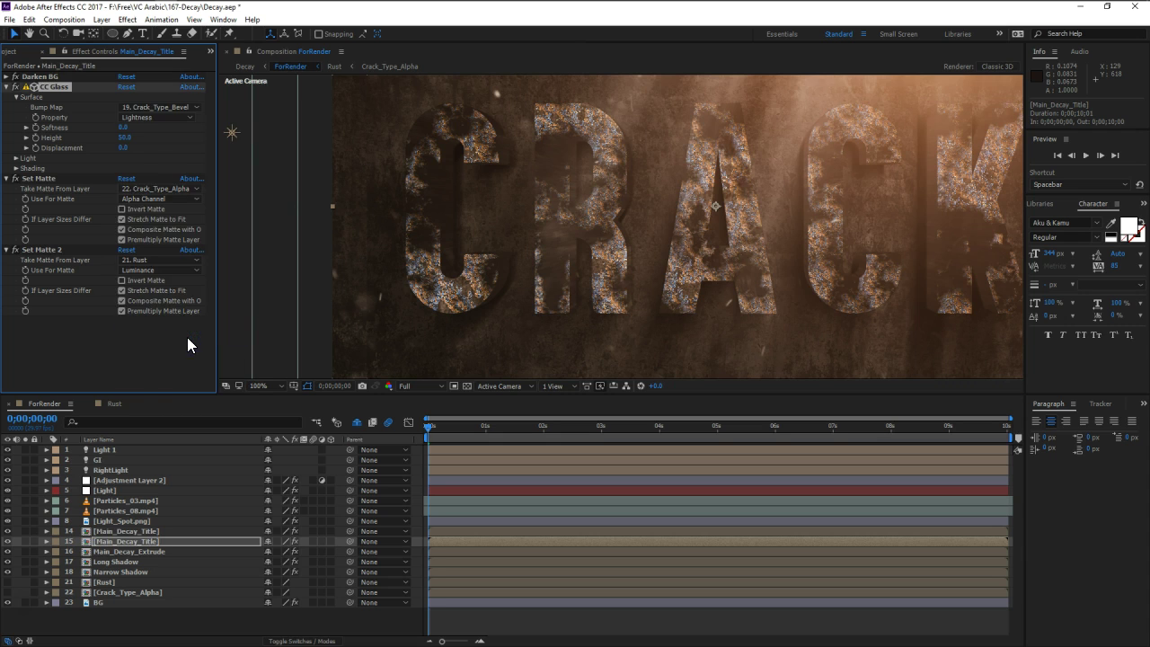
Delete the Set Matte 2 effect from the lower Main_Decay_Title copy.
left_click(47, 251)
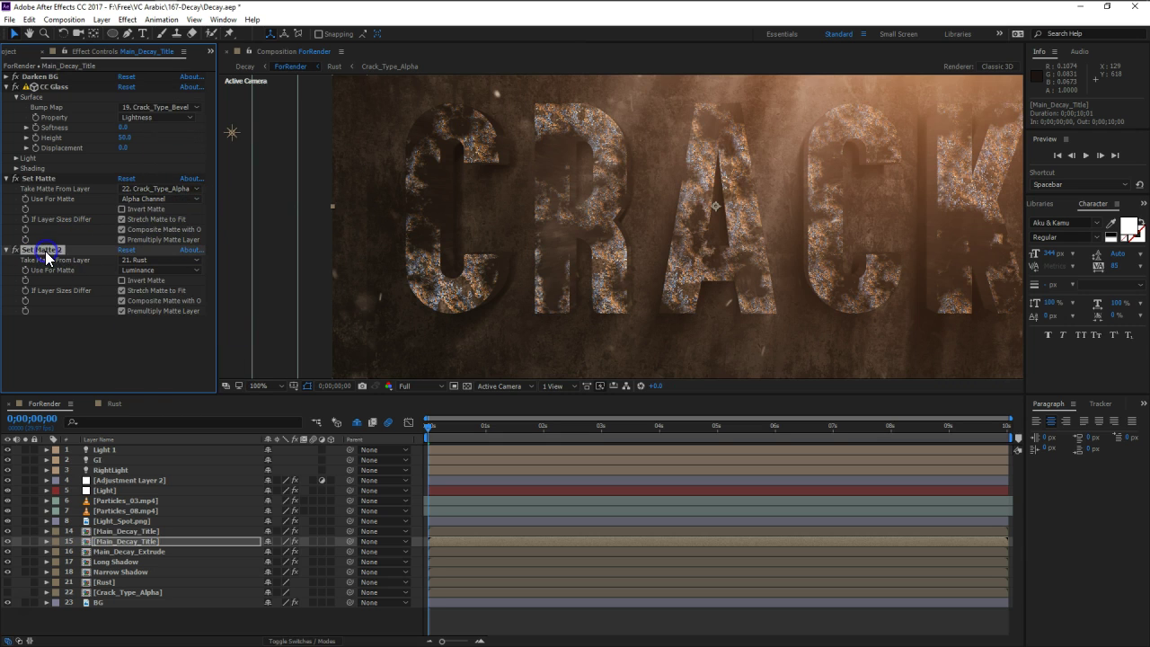
key("Delete")
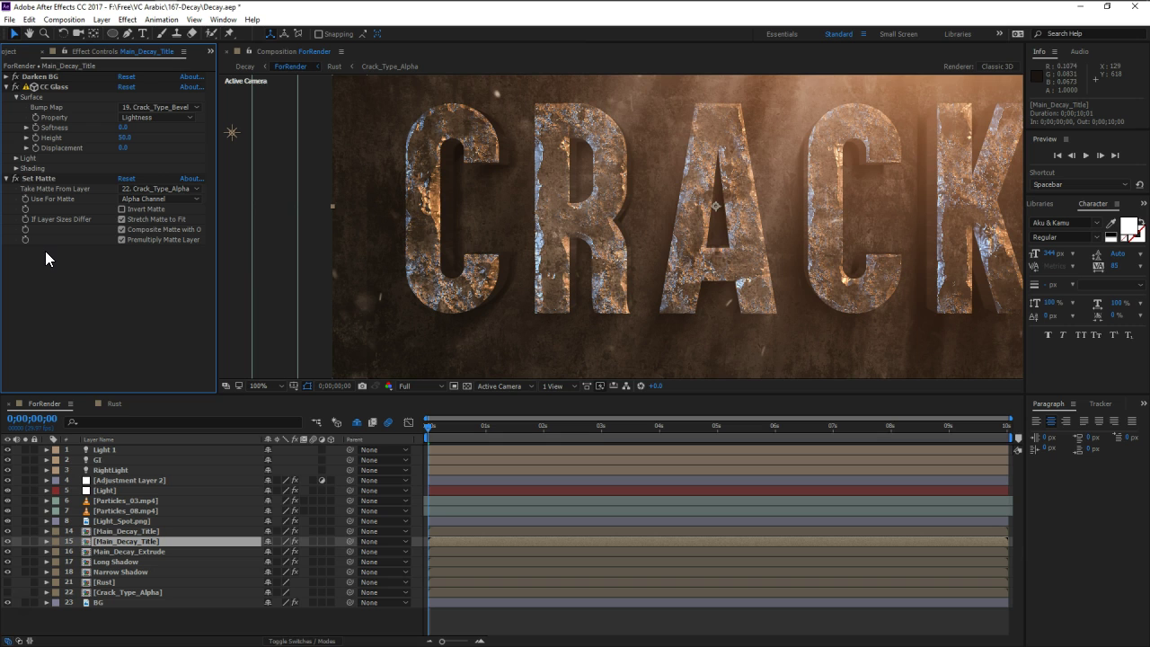
left_click_drag(789, 208, 740, 201)
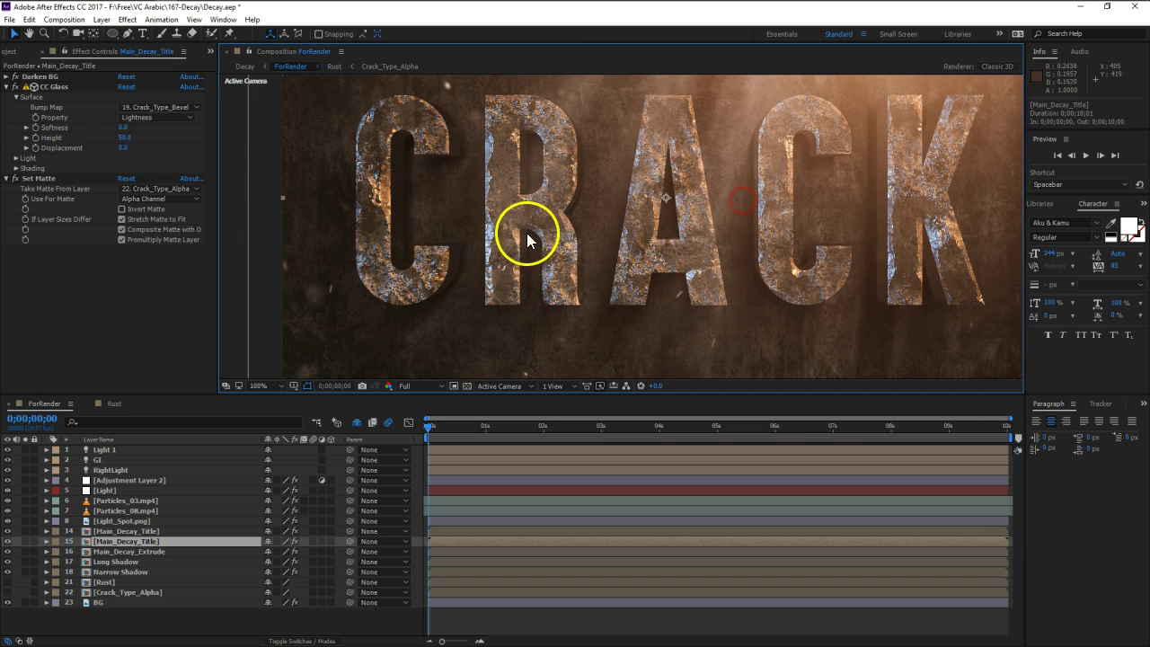
Rename the upper Main_Decay_Title layer to Rust FX.
left_click(131, 531)
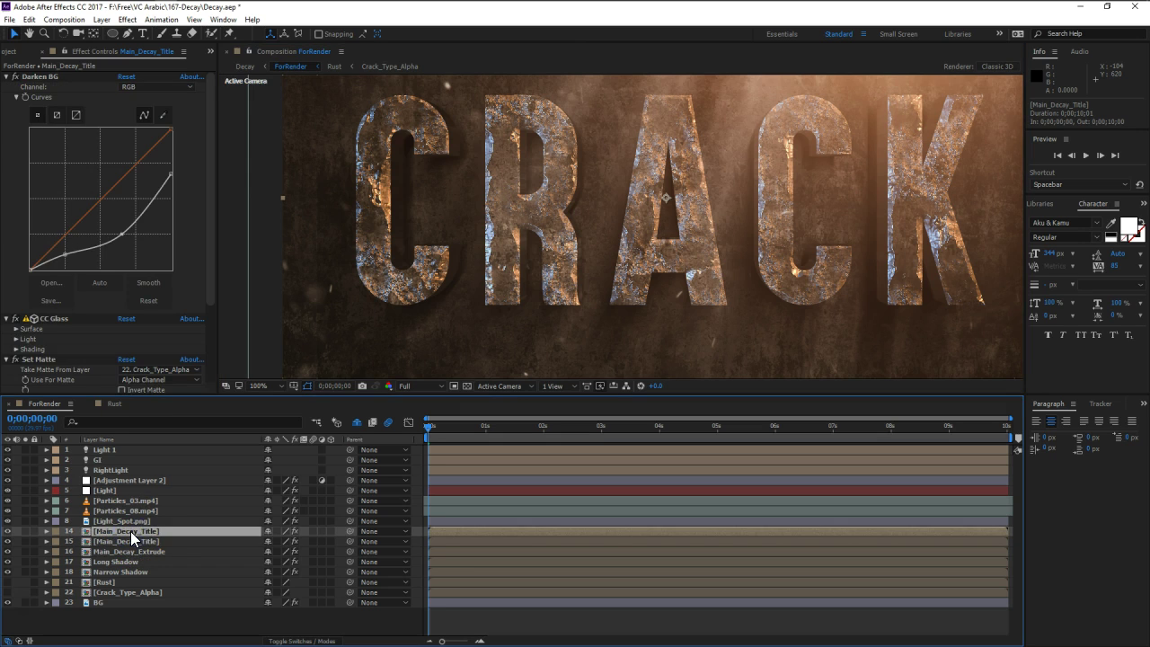
key("Return")
type("R")
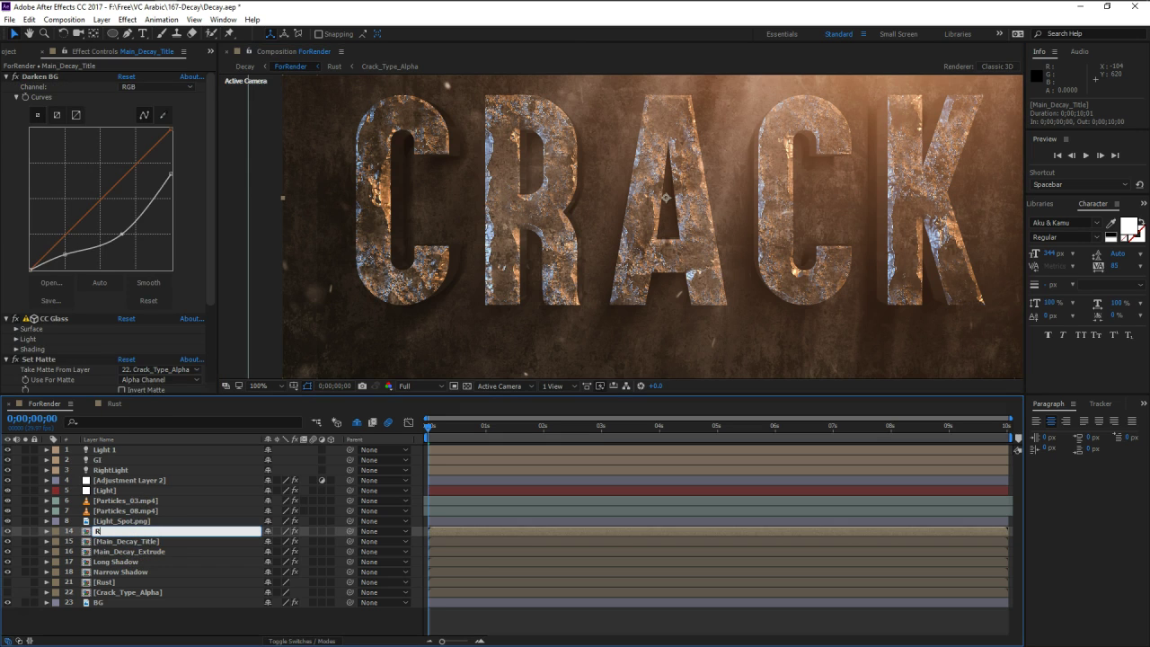
type("ust FX")
key("Return")
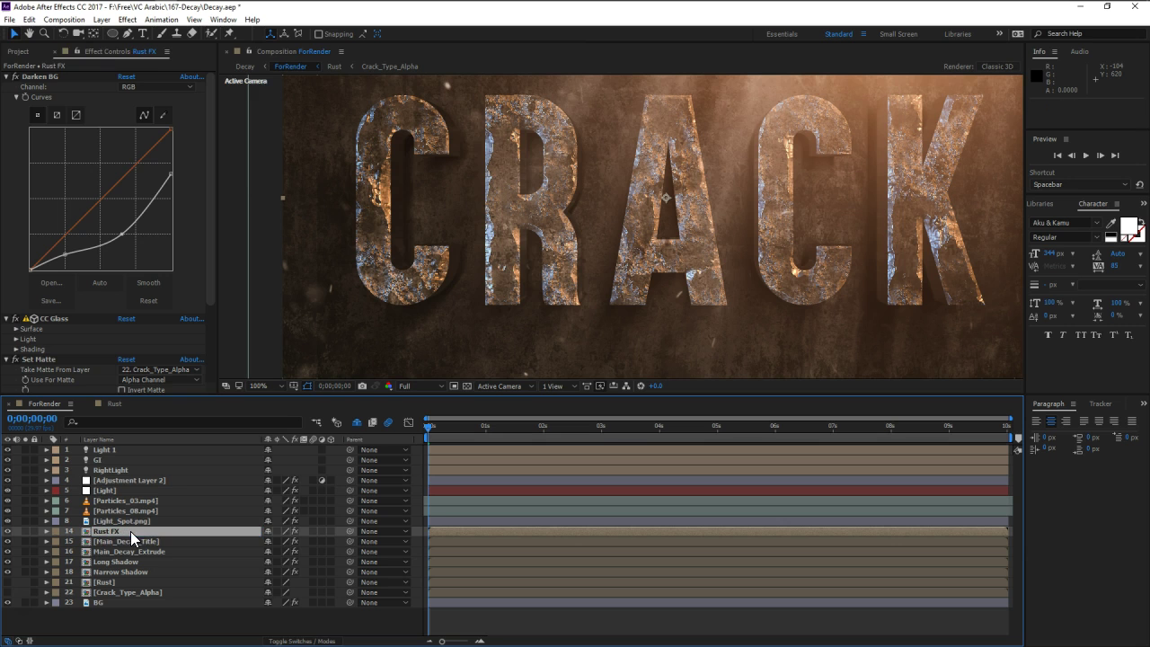
Collapse the CC Glass, Set Matte and Set Matte 2 settings of the Rust FX layer.
scroll(104, 360, "down", 3)
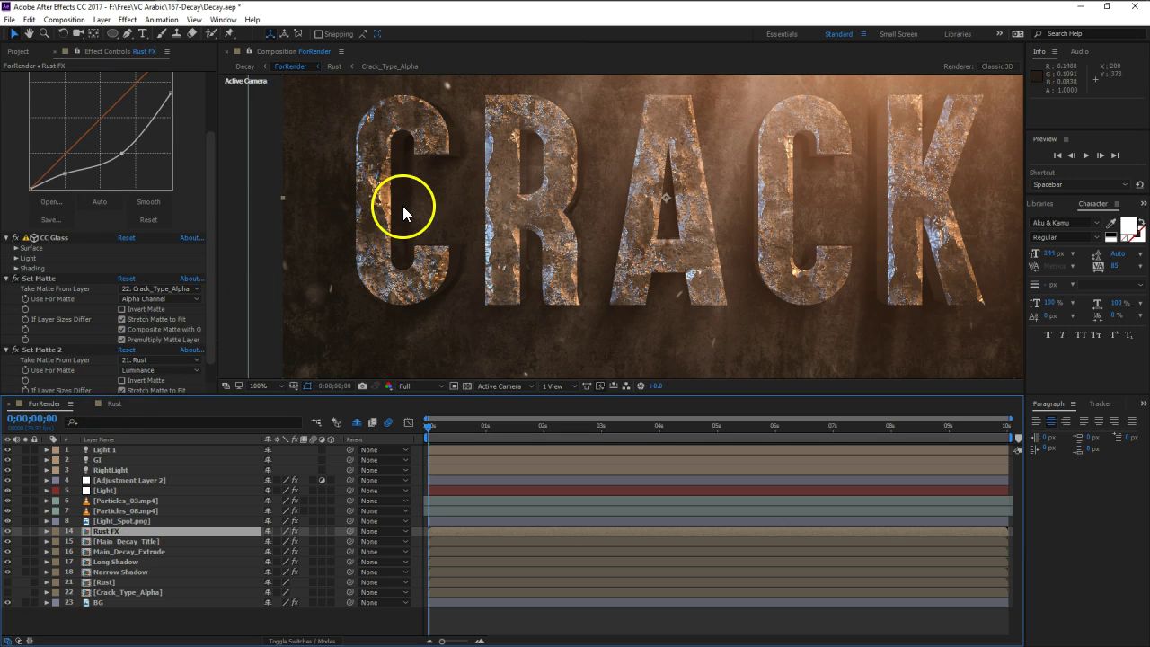
scroll(428, 228, "up", 2)
scroll(36, 305, "down", 1)
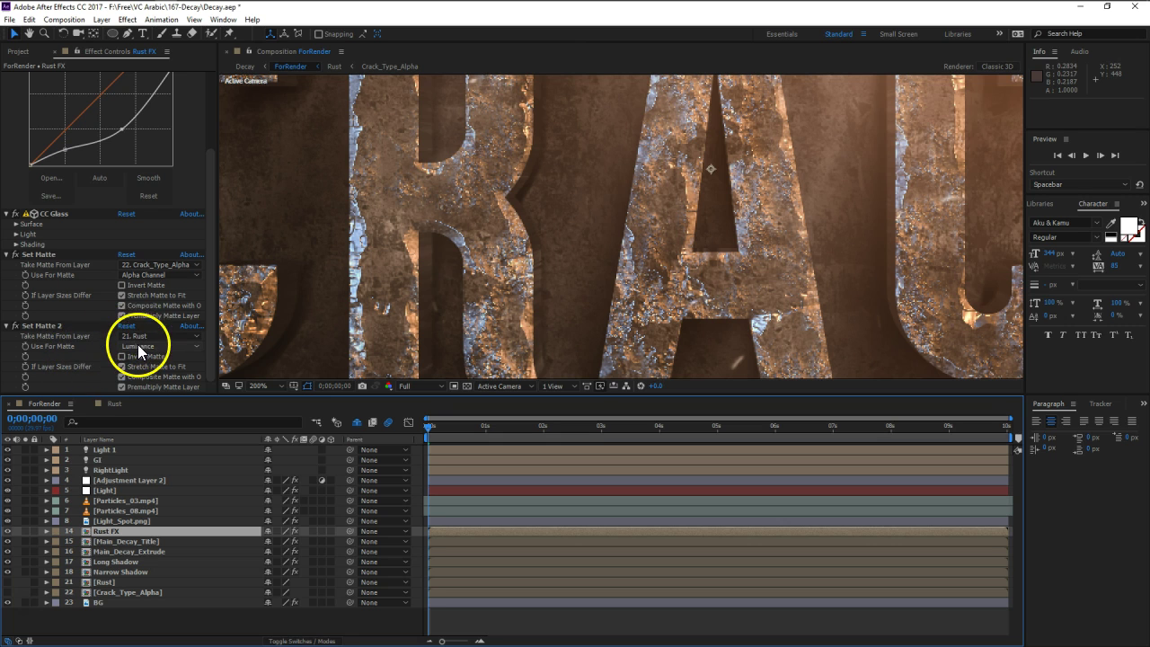
left_click(7, 254)
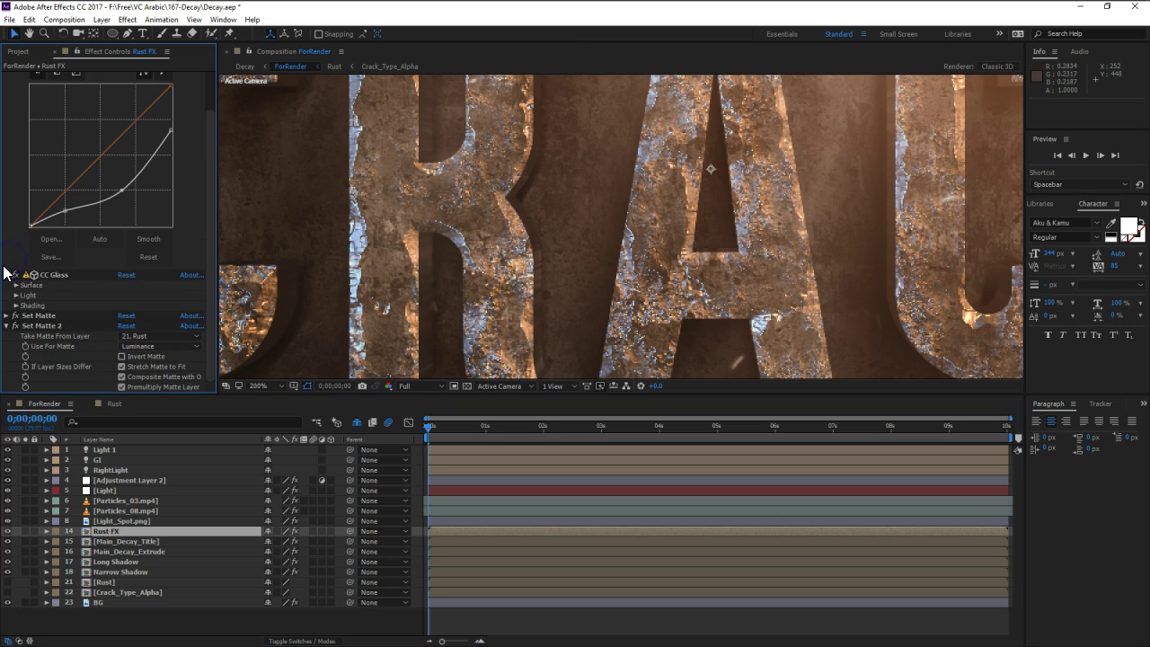
left_click(7, 275)
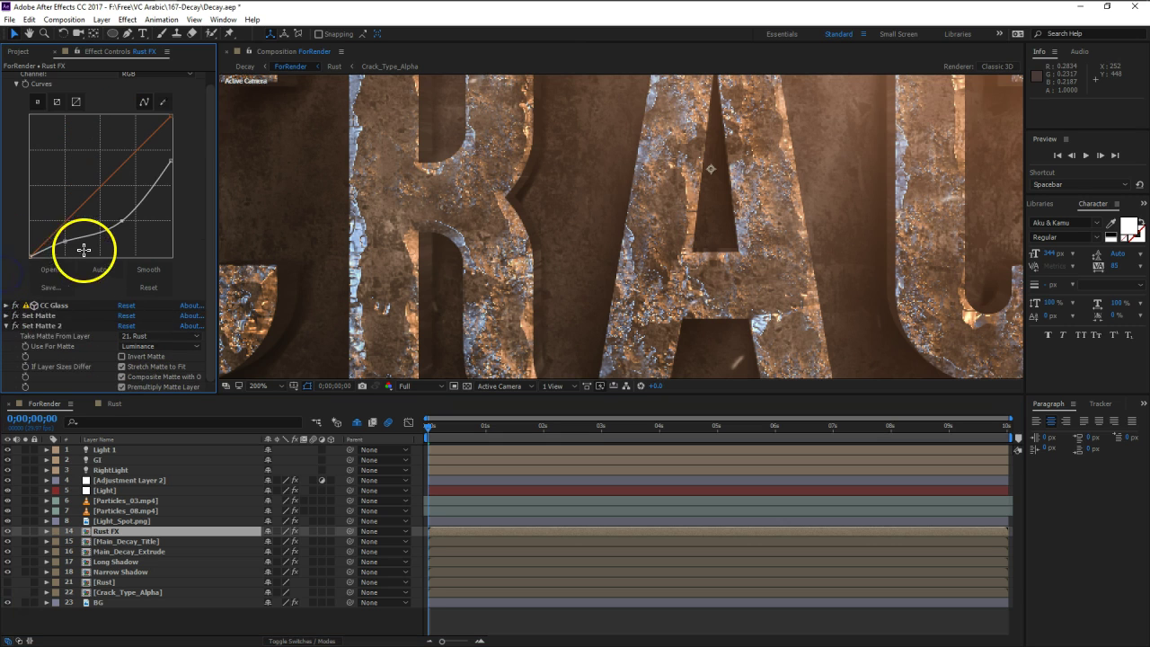
left_click(9, 325)
Try the Rust FX layer without its Darken BG effect, and undo the deletion.
left_click(46, 77)
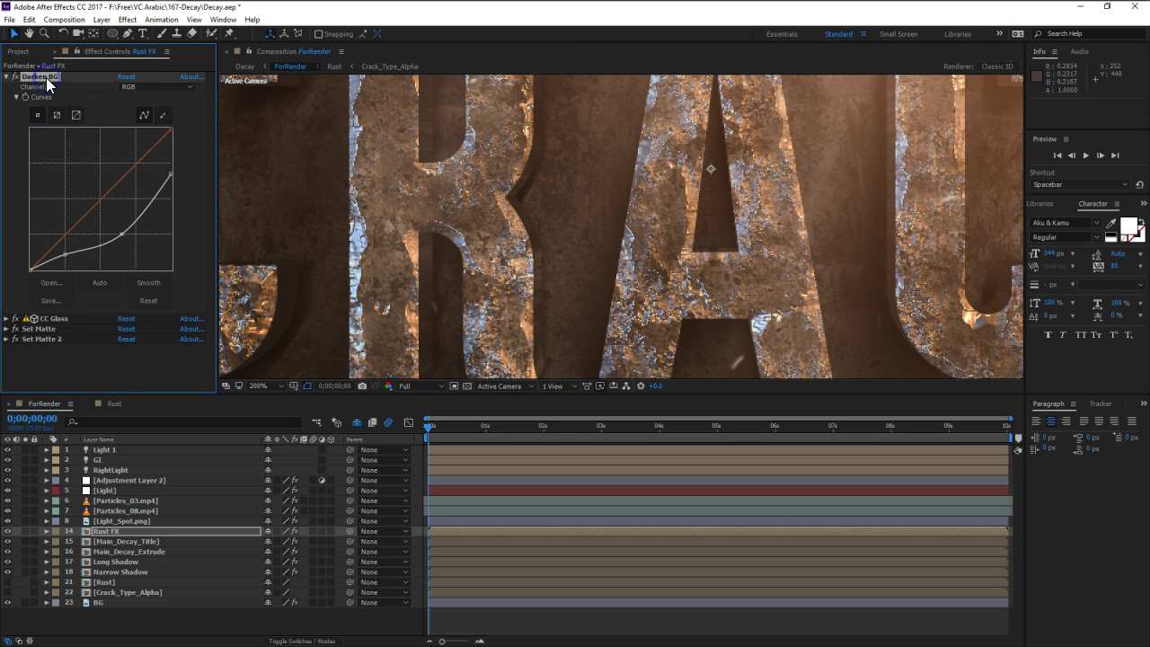
key("Delete")
scroll(551, 226, "down", 1)
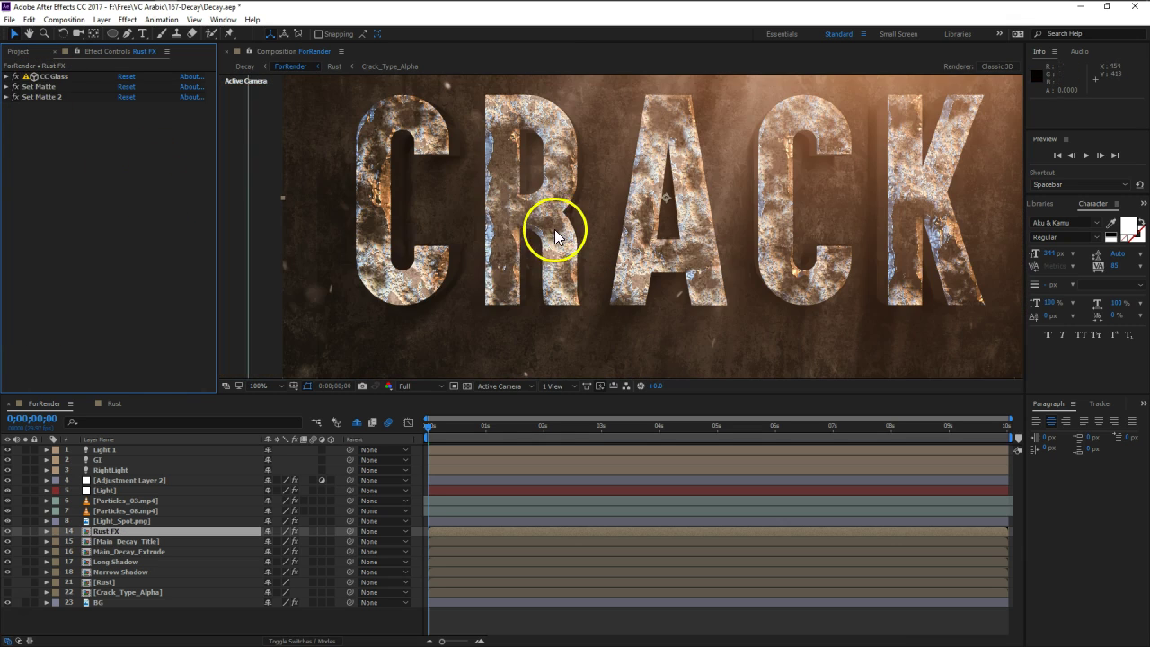
key("ctrl+z")
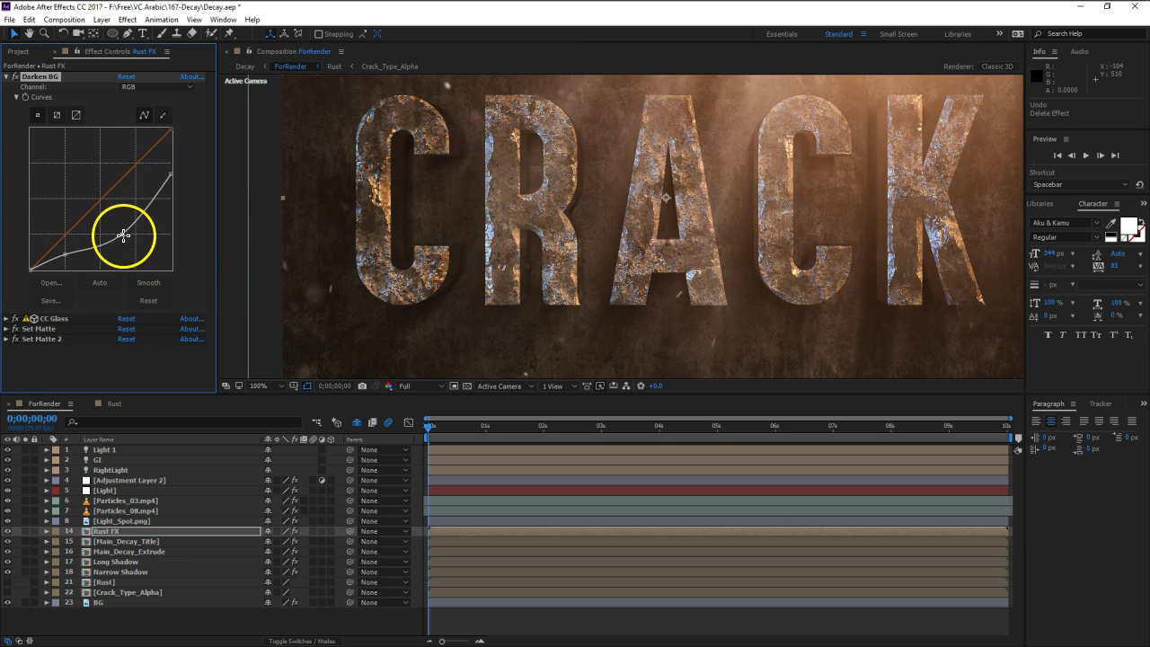
Lower the shadow point of the Darken BG curve on Rust FX to darken the rust's dark tones.
left_click_drag(68, 254, 79, 264)
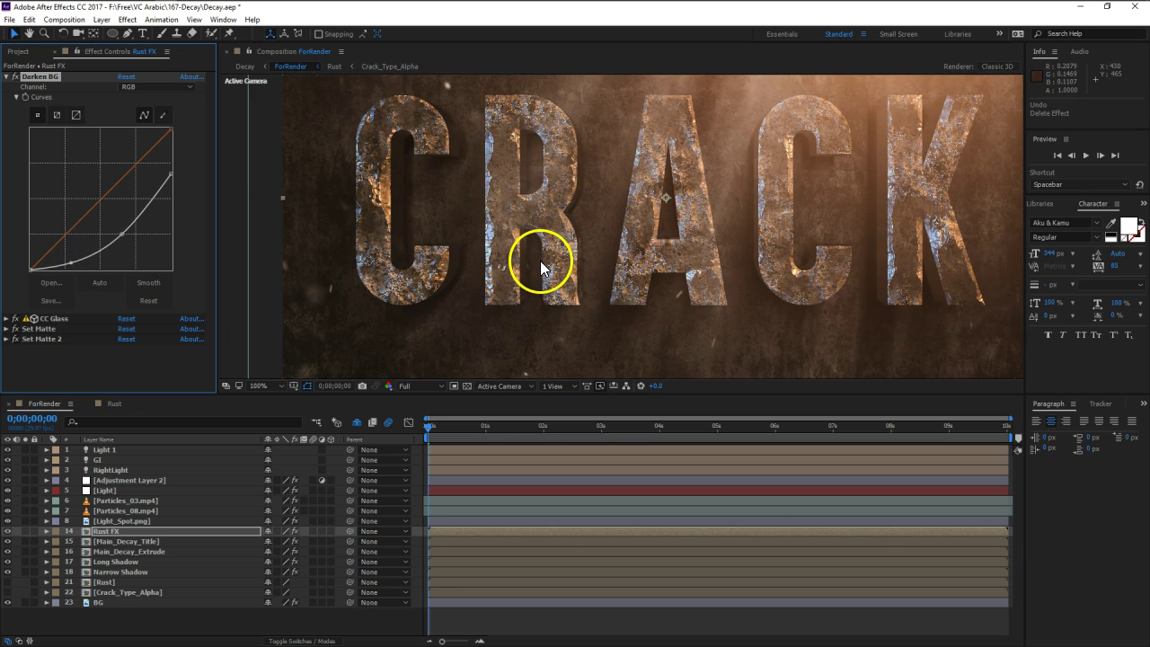
scroll(540, 266, "up", 1)
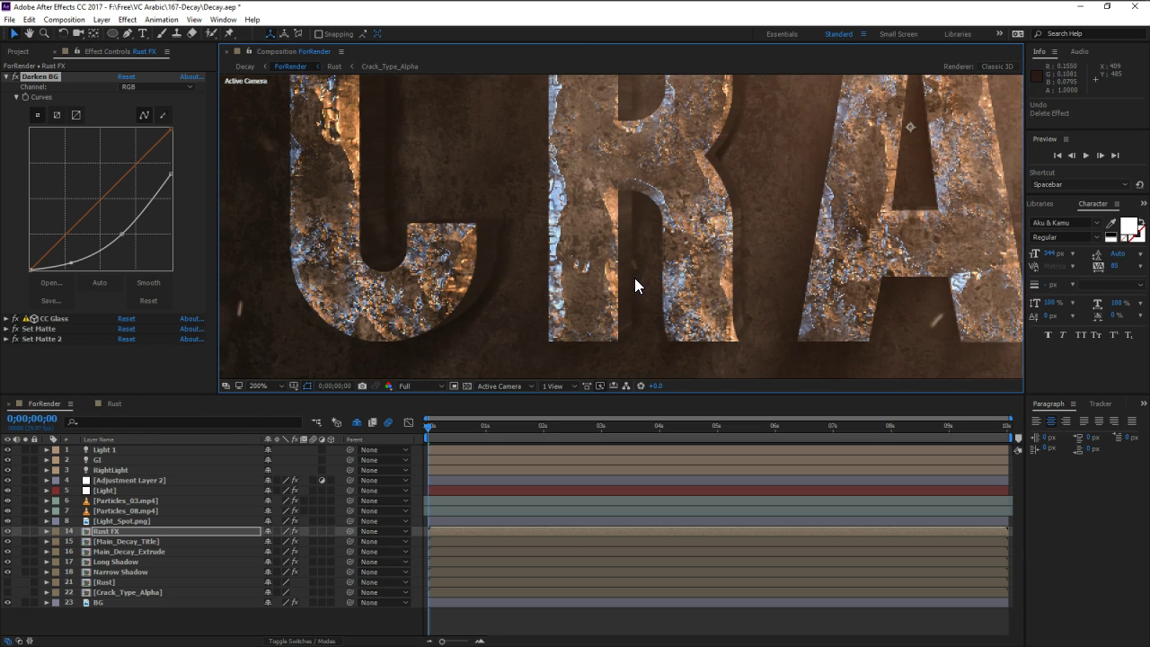
Reveal the light options of the RightLight layer and lower its orange light's intensity.
left_click(113, 470)
key("a")
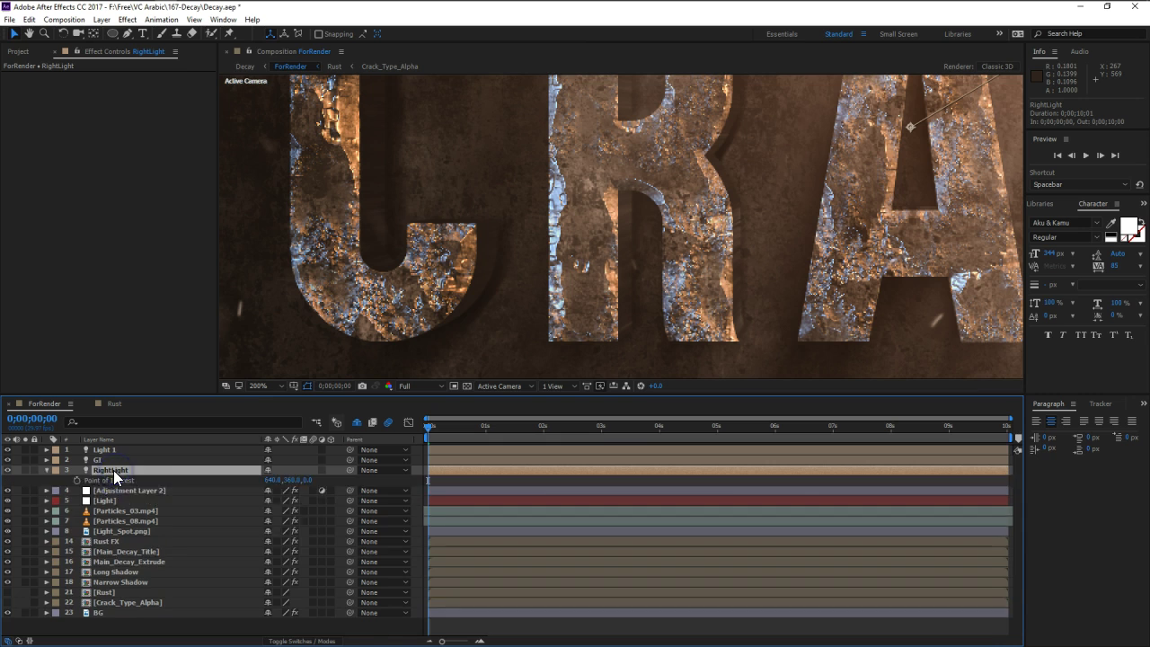
key("a")
left_click_drag(275, 491, 67, 503)
Lower the intensity of the blue Light 1 layer, and collapse the properties of both lights.
left_click(116, 463)
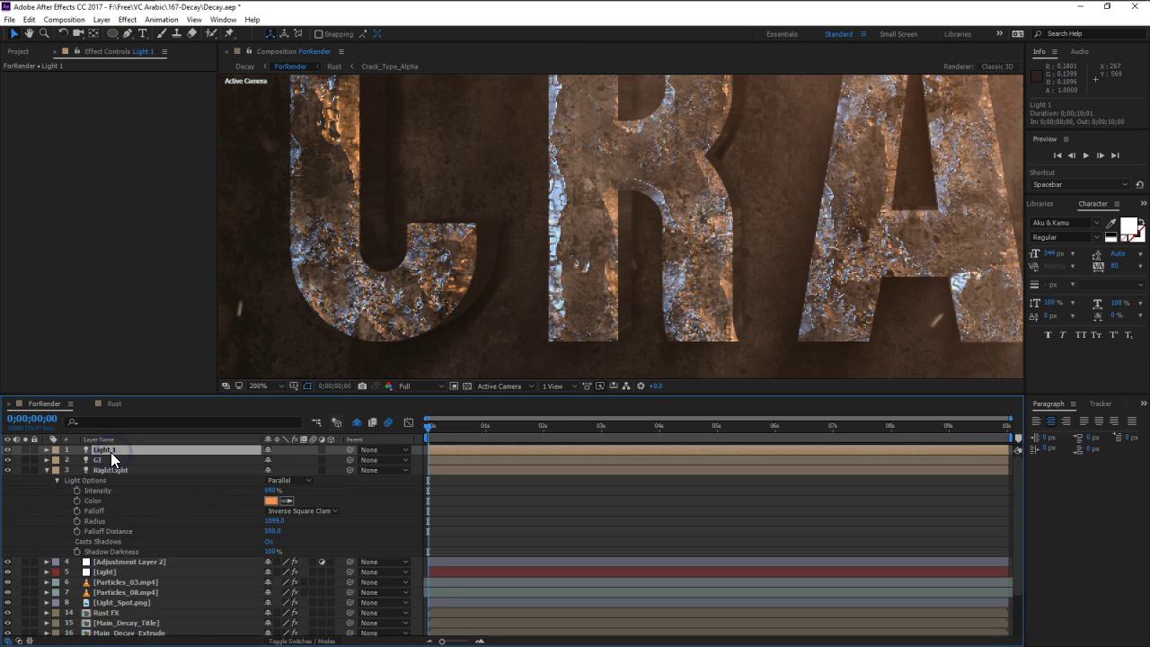
key("a")
key("a")
left_click_drag(272, 471, 29, 480)
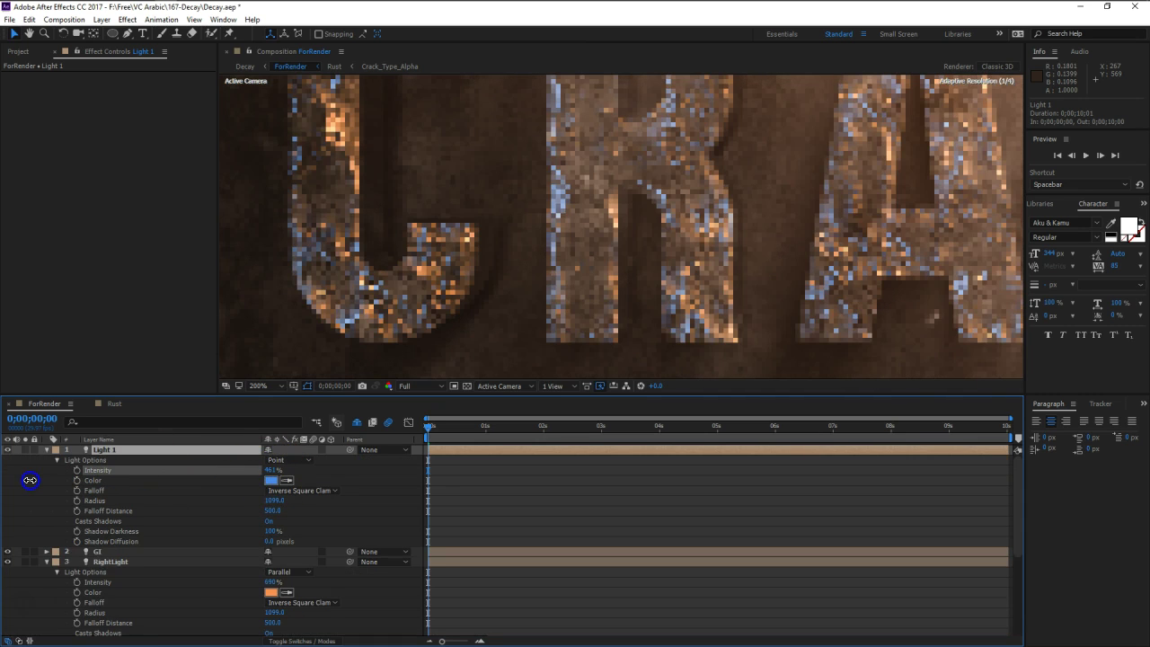
left_click(46, 449)
left_click(47, 470)
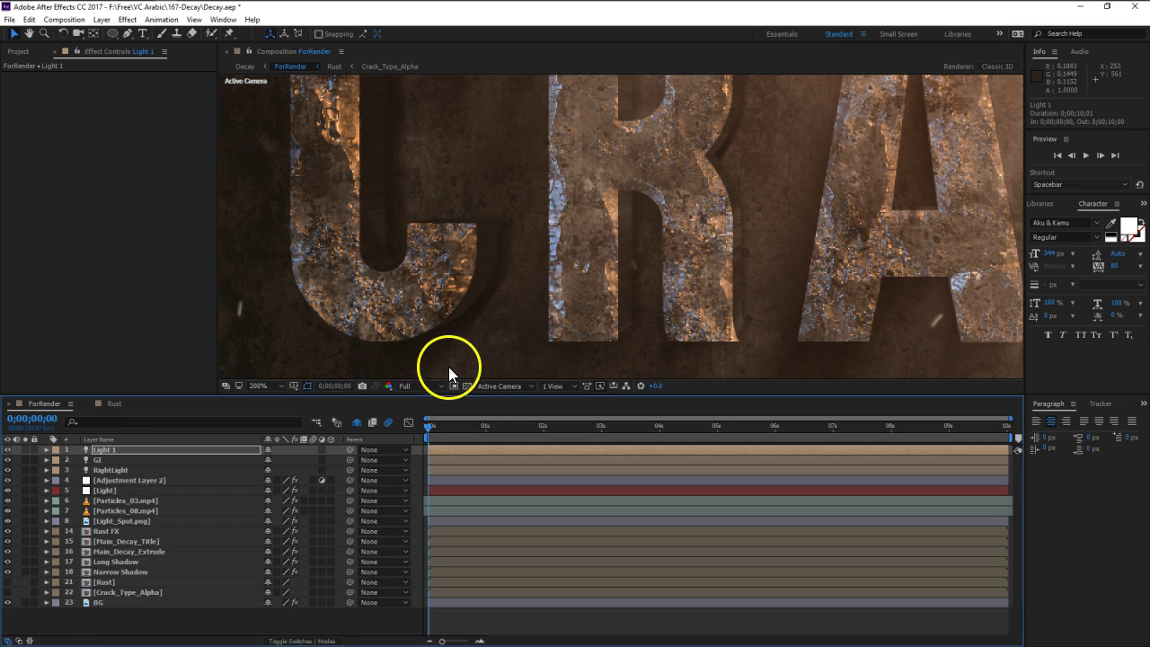
Add a Curves effect to the Rust FX layer, below Set Matte 2.
left_click(118, 522)
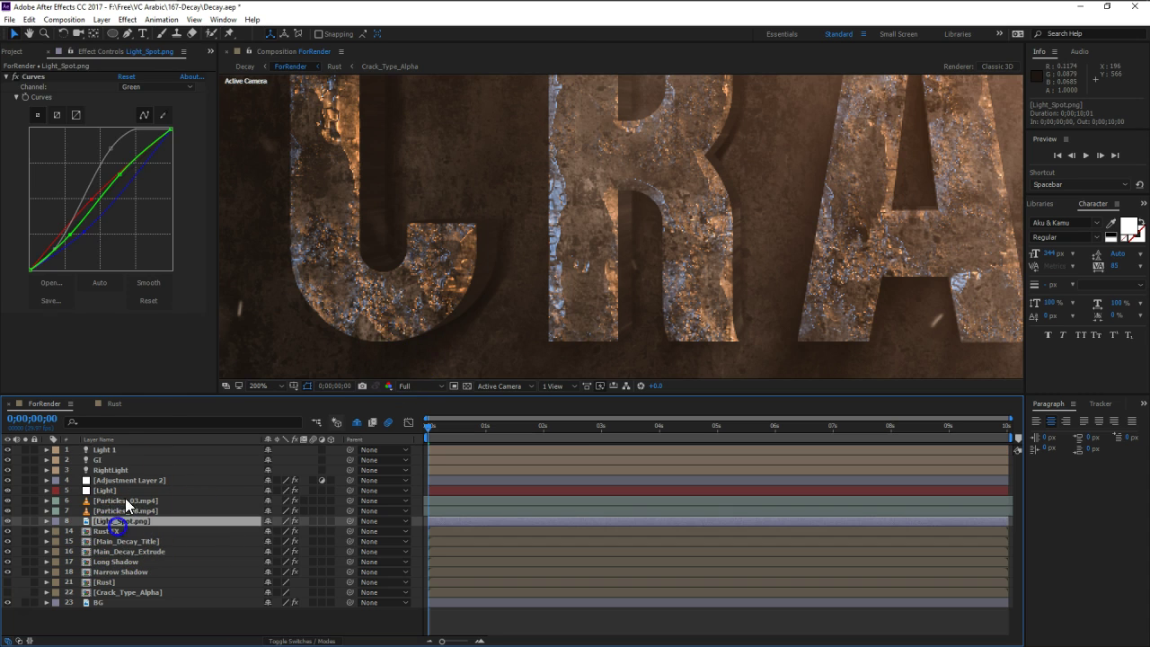
left_click(109, 528)
key("ctrl+space")
type("cur")
left_click(110, 529)
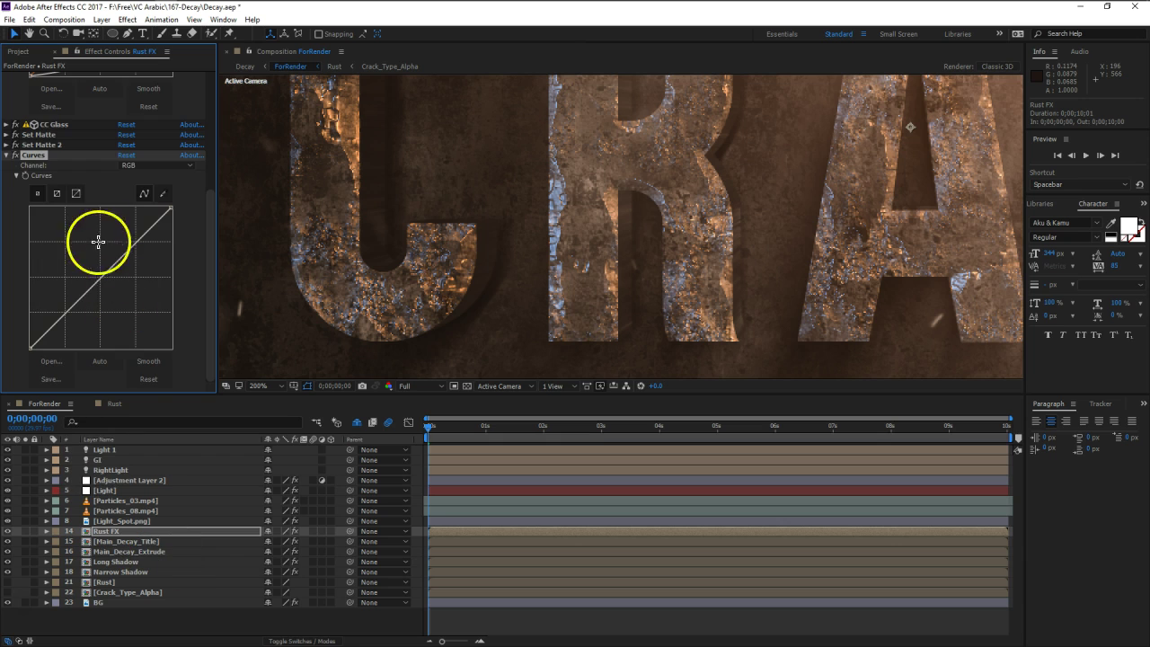
Pull the midpoint of the new RGB curve slightly down to darken the Rust FX midtones.
scroll(72, 206, "up", 1)
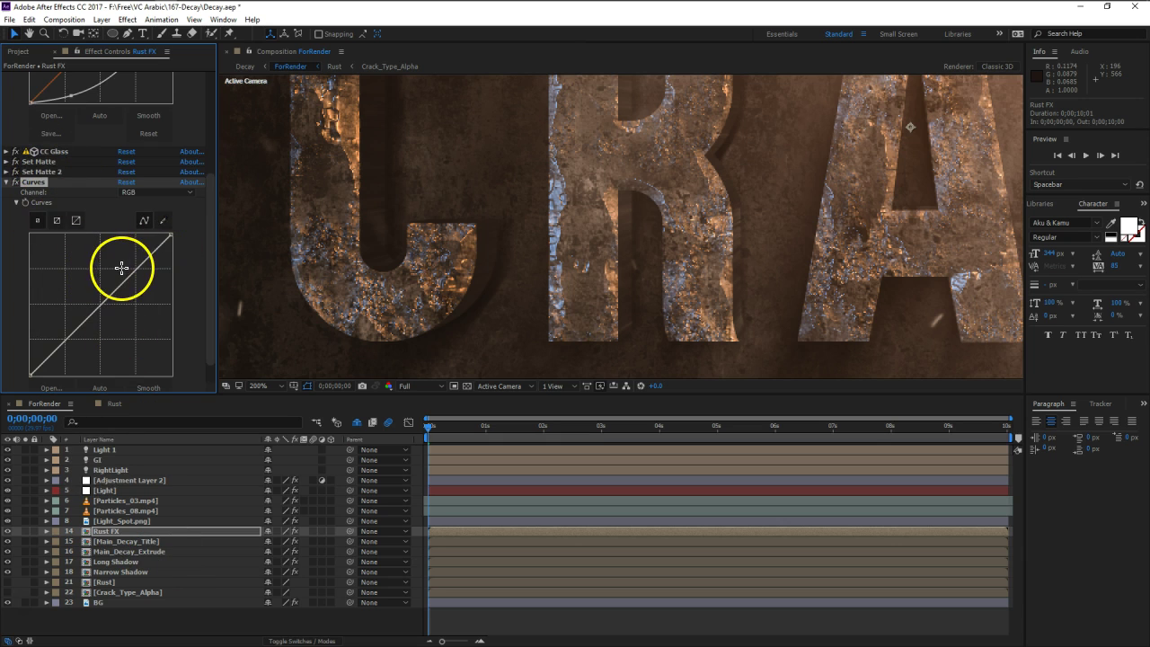
scroll(123, 269, "down", 1)
mouse_move(98, 274)
left_mouse_down()
mouse_move(104, 300)
mouse_move(96, 294)
left_mouse_up()
left_click_drag(737, 238, 808, 287)
left_click_drag(403, 300, 490, 273)
left_click_drag(93, 296, 93, 291)
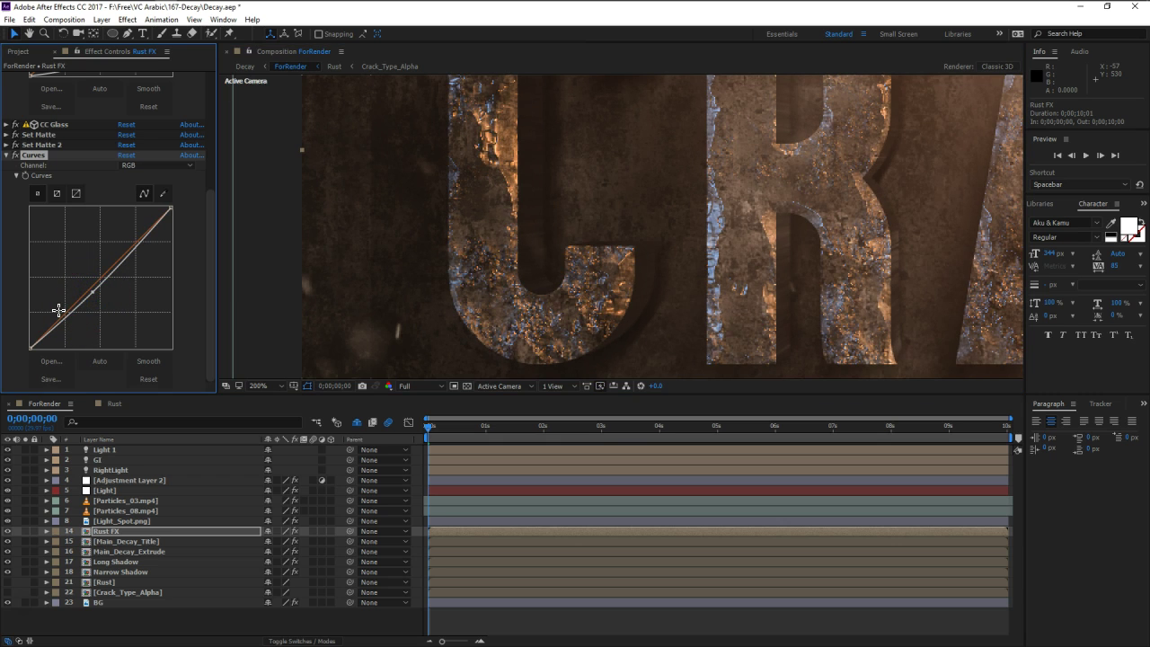
Duplicate the Curves effect on Rust FX, reset the copy, and steepen its Alpha channel curve to sharpen the rust matte.
key("ctrl+d")
left_click(125, 154)
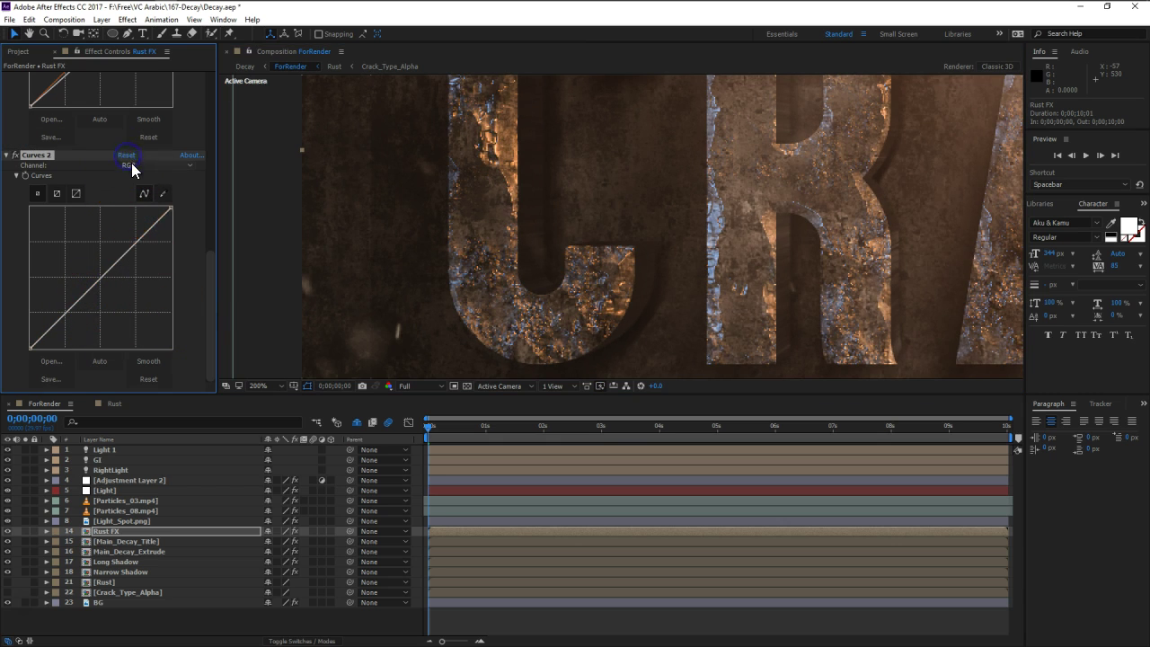
left_click(132, 165)
left_click(143, 226)
left_click_drag(121, 267, 81, 222)
left_click_drag(50, 307, 72, 346)
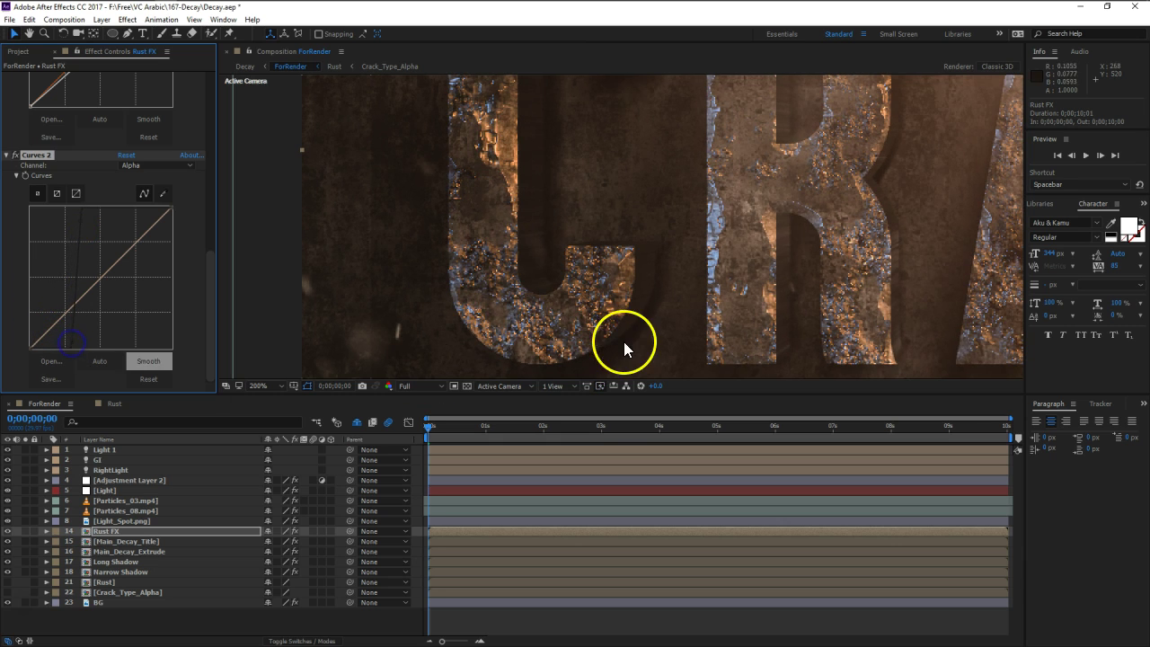
Examine the rust on the remaining letters and how Light and Light_Spot.png affect it, toggling Light_Spot.png off and on.
left_click_drag(755, 240, 455, 384)
left_click_drag(800, 257, 547, 256)
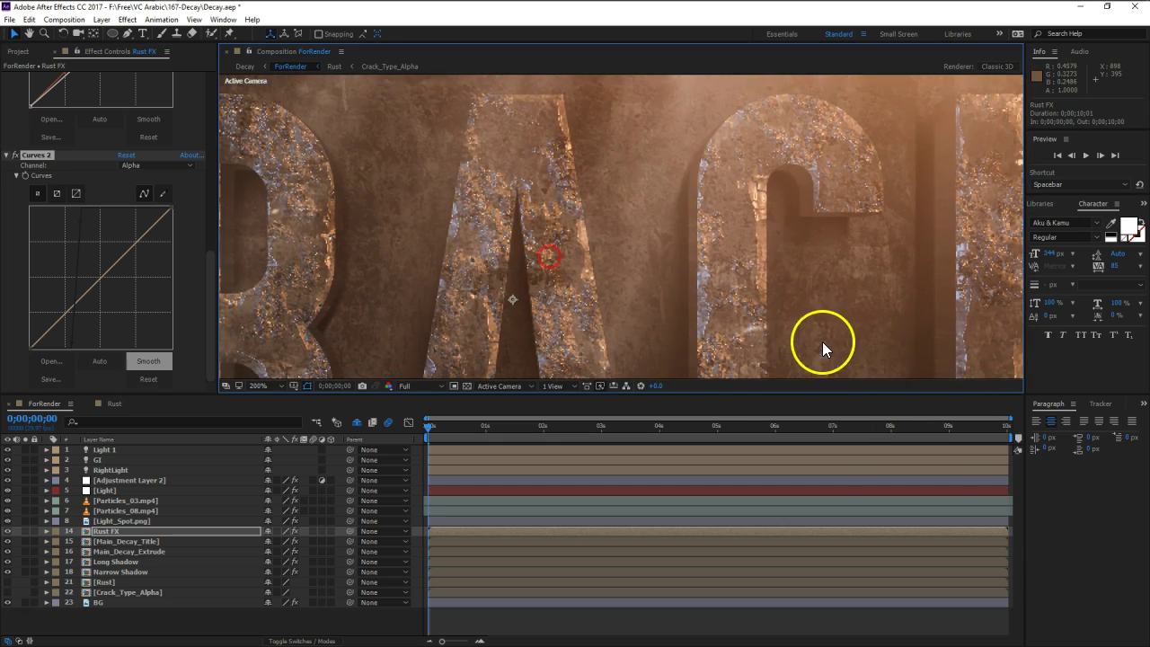
left_click_drag(818, 342, 665, 163)
scroll(576, 253, "left", 4)
left_click_drag(120, 523, 104, 488)
left_click(117, 534)
left_click(109, 492)
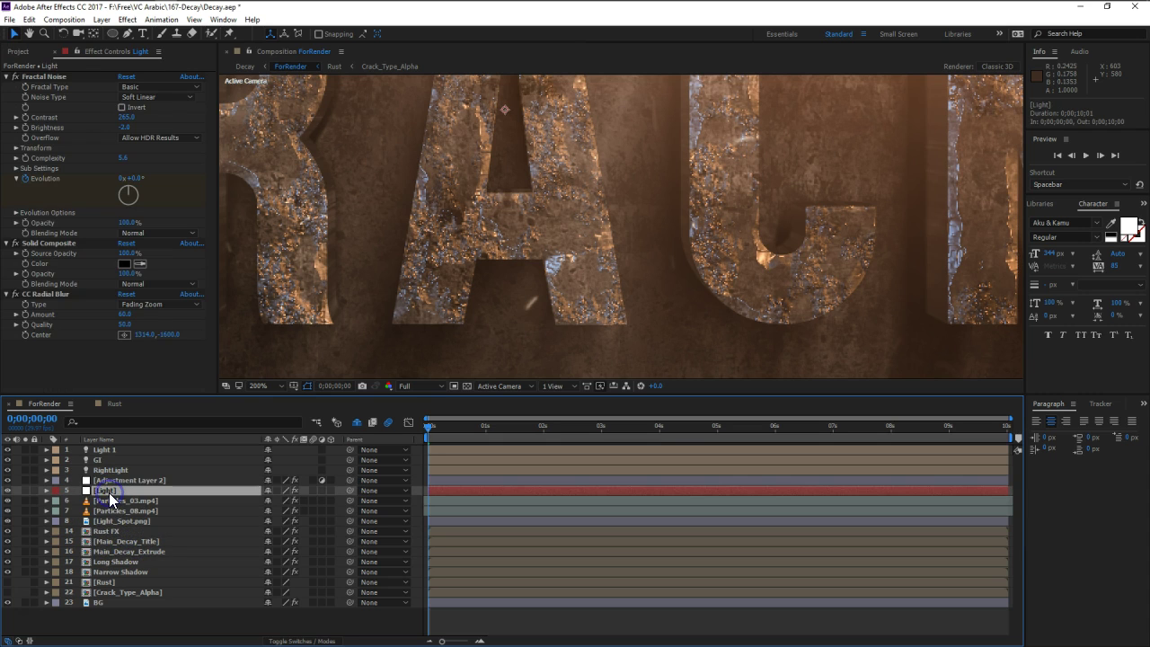
left_click(119, 522)
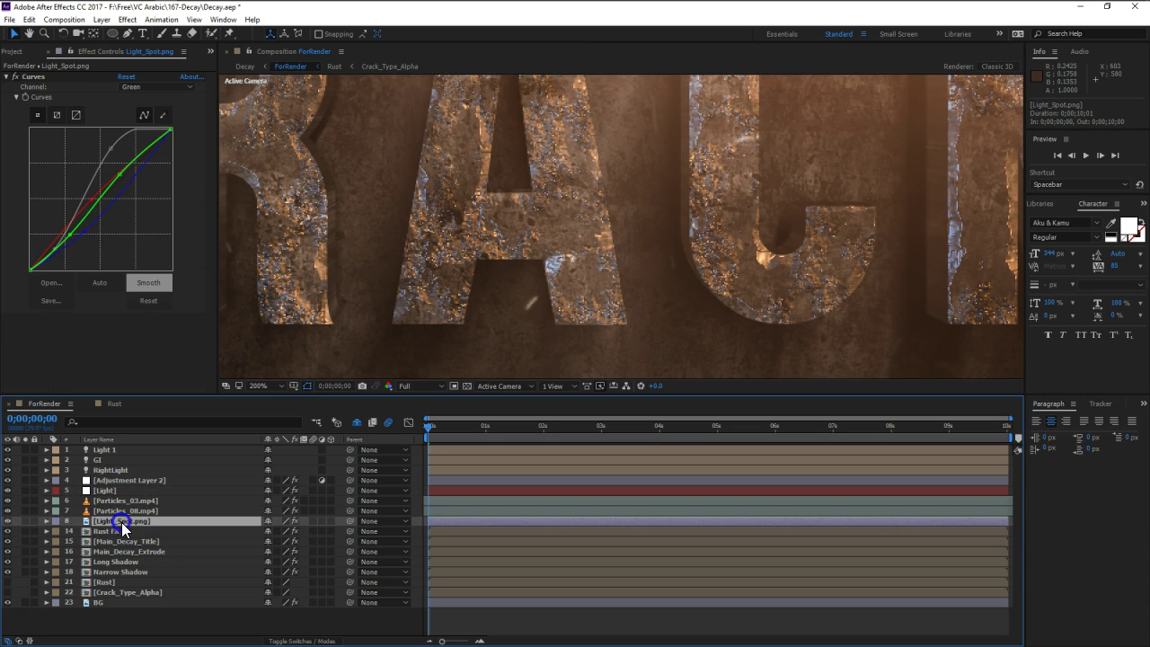
left_click(9, 521)
left_click(9, 521)
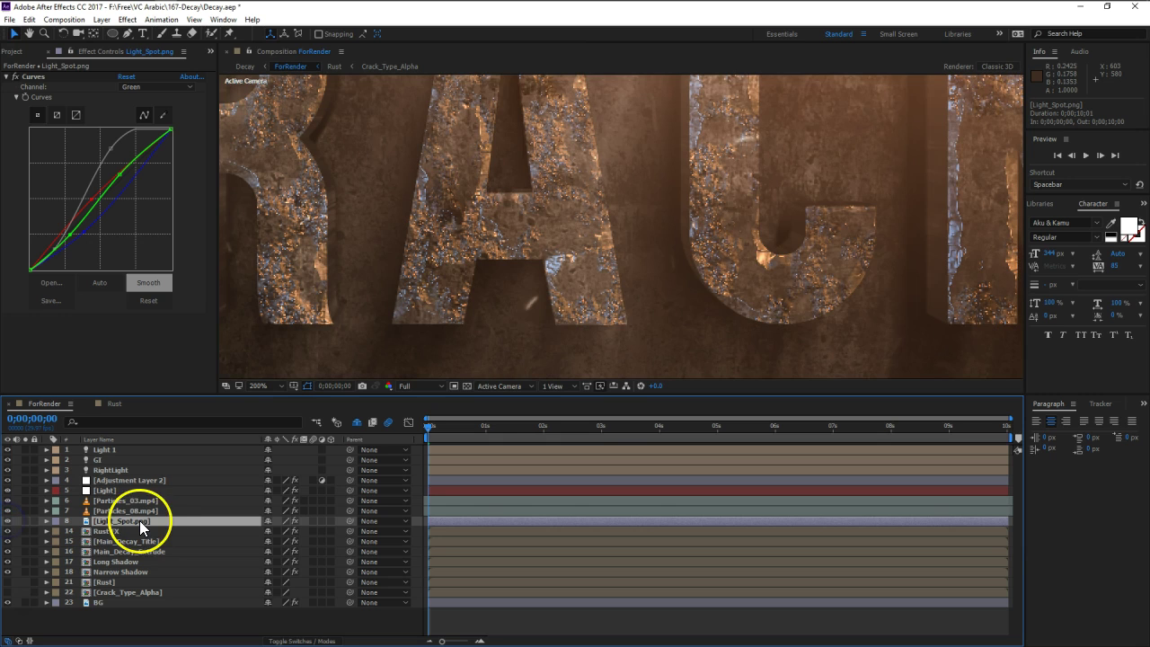
Reduce the scale of the Light_Spot.png layer to 309%.
key("s")
left_click_drag(266, 531, 118, 541)
left_click_drag(307, 185, 539, 231)
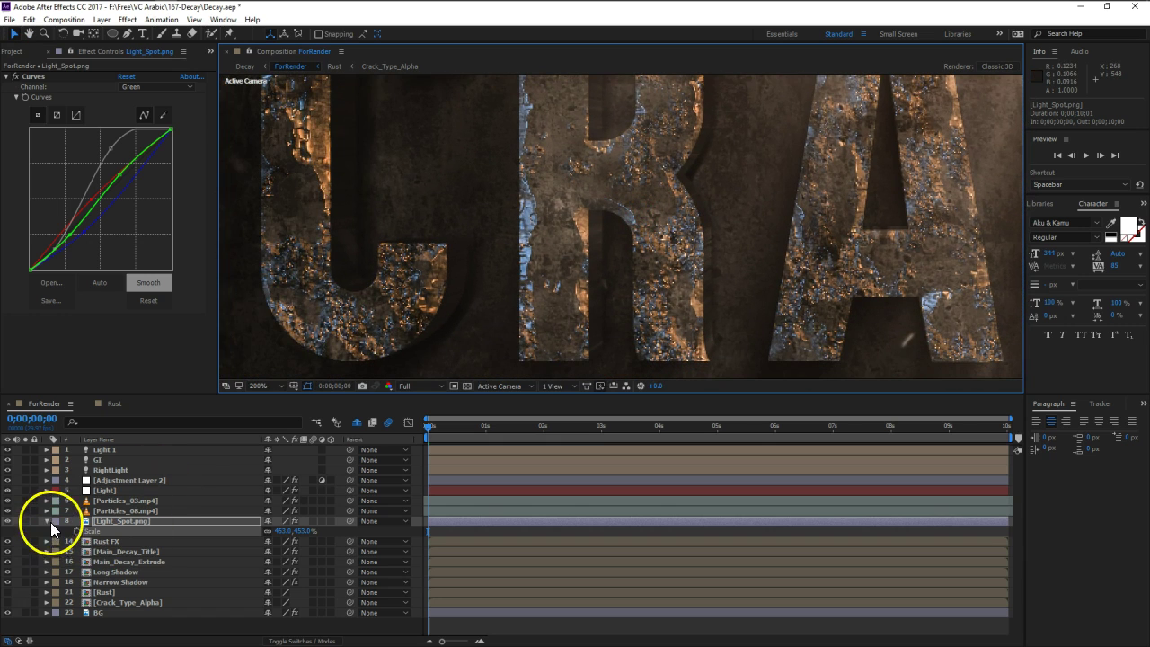
left_click_drag(305, 532, 231, 539)
Move the Light_Spot.png layer to position 978, -68 above the title, and collapse its scale property.
scroll(607, 248, "down", 3)
left_click_drag(822, 194, 707, 274)
left_click_drag(865, 114, 860, 143)
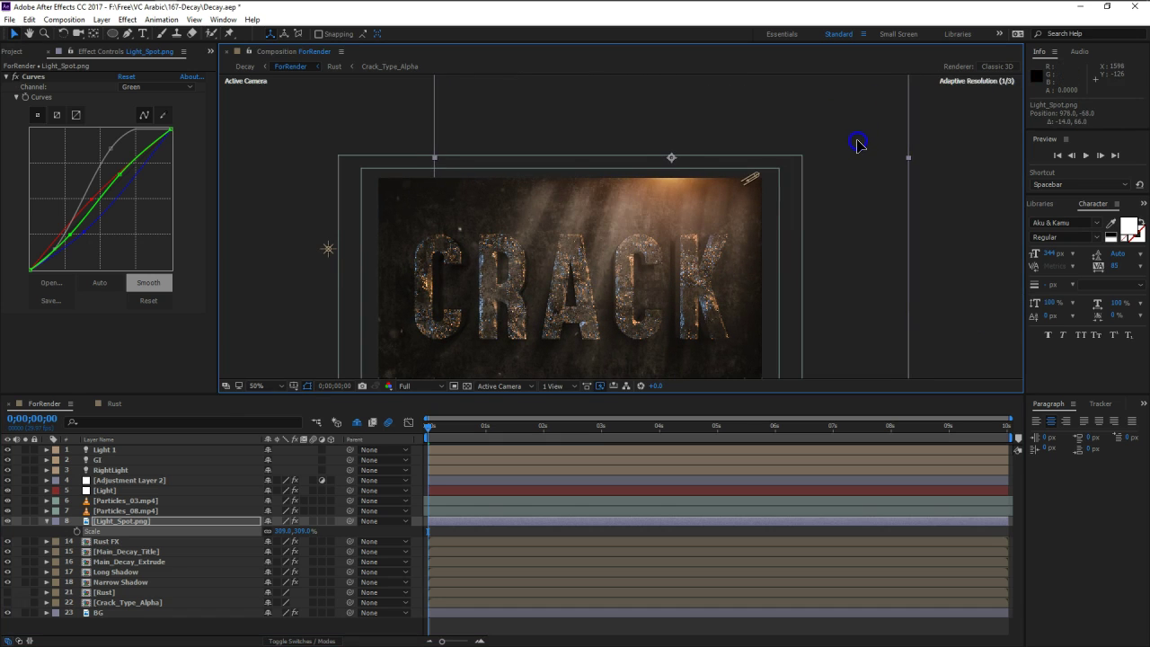
left_click_drag(475, 282, 589, 211)
scroll(601, 190, "up", 2)
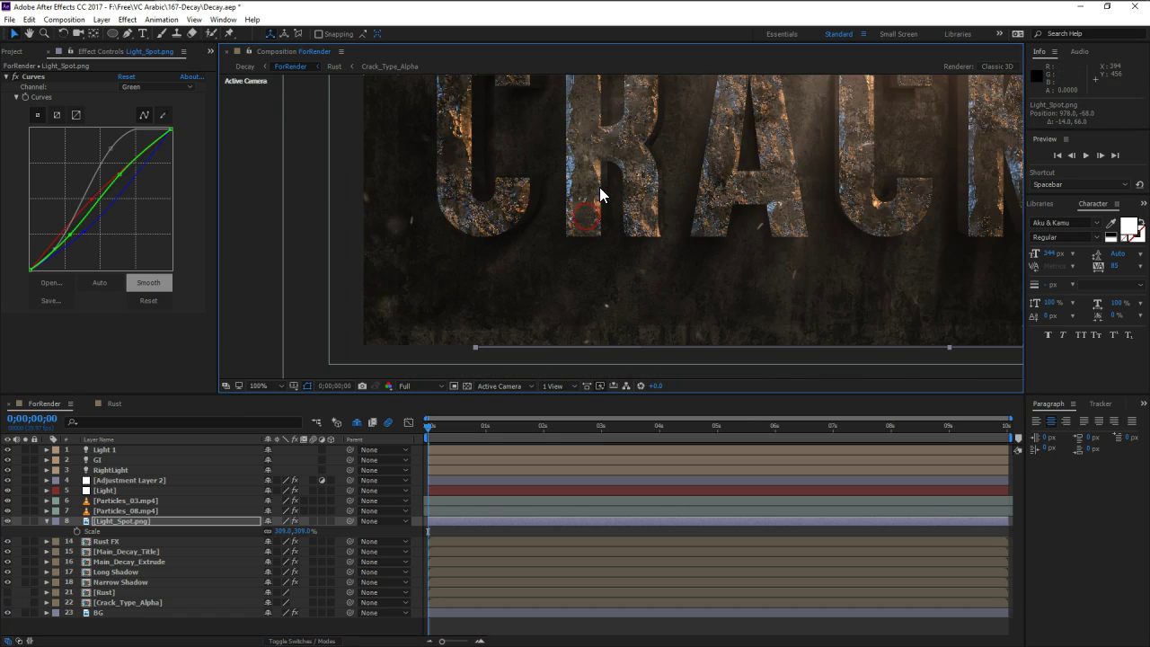
left_click_drag(704, 184, 704, 317)
scroll(571, 296, "down", 1)
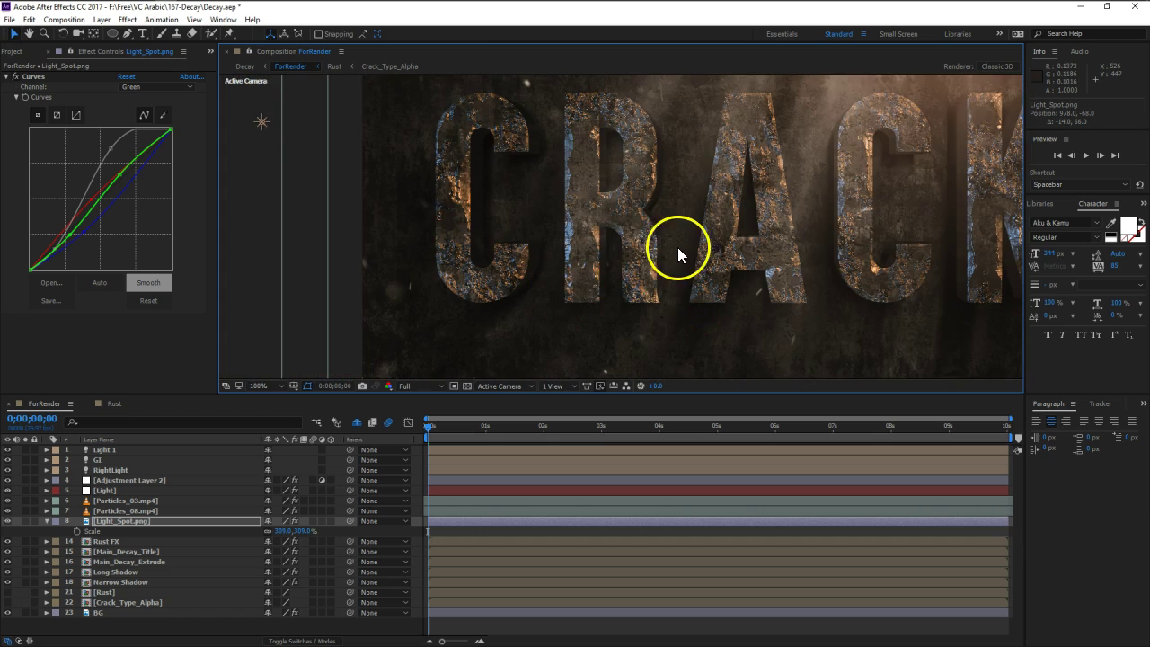
left_click_drag(677, 248, 613, 271)
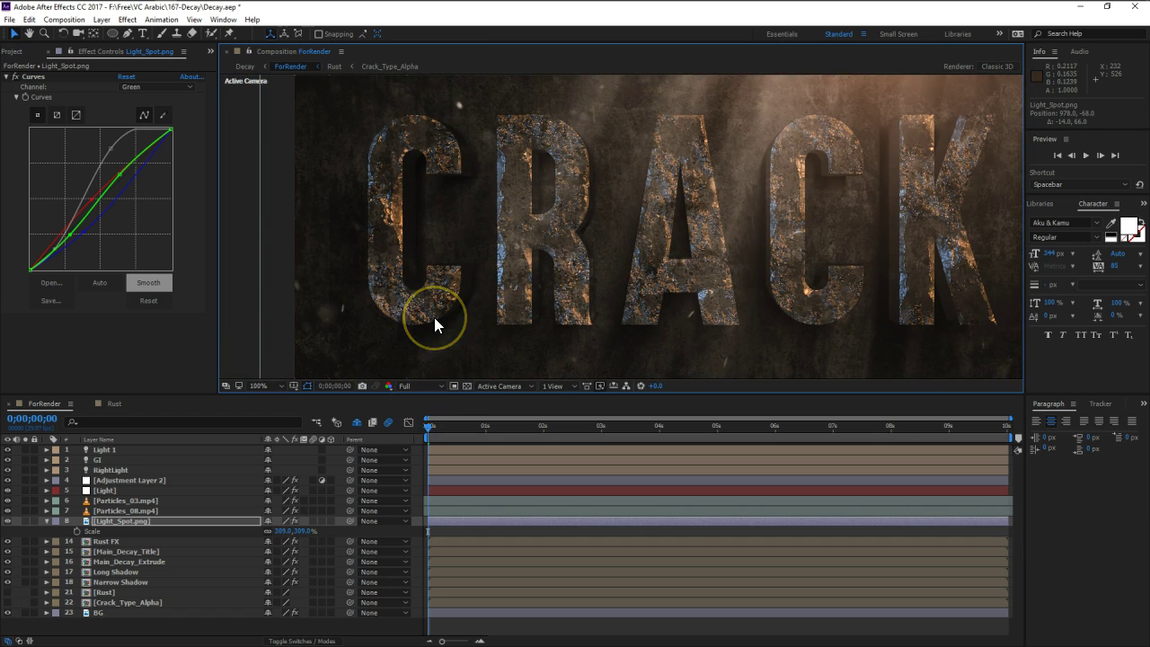
scroll(434, 317, "up", 1)
left_click_drag(366, 318, 488, 291)
left_click(43, 521)
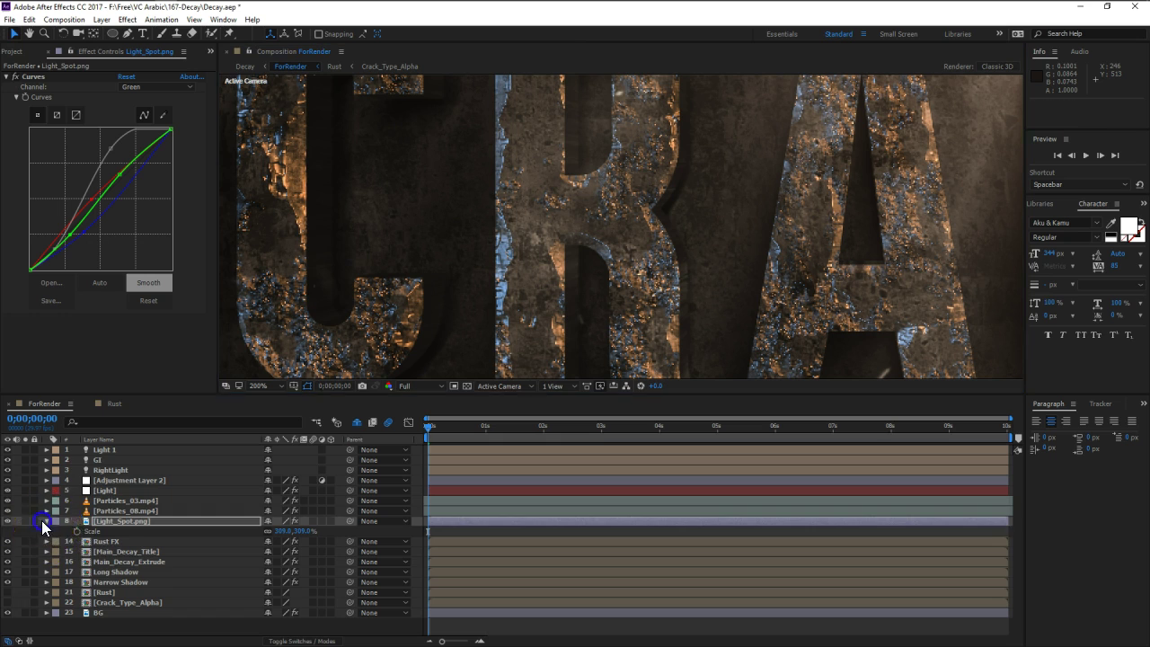
left_click(45, 521)
Collapse the settings of all effects on the Rust FX layer.
left_click(112, 532)
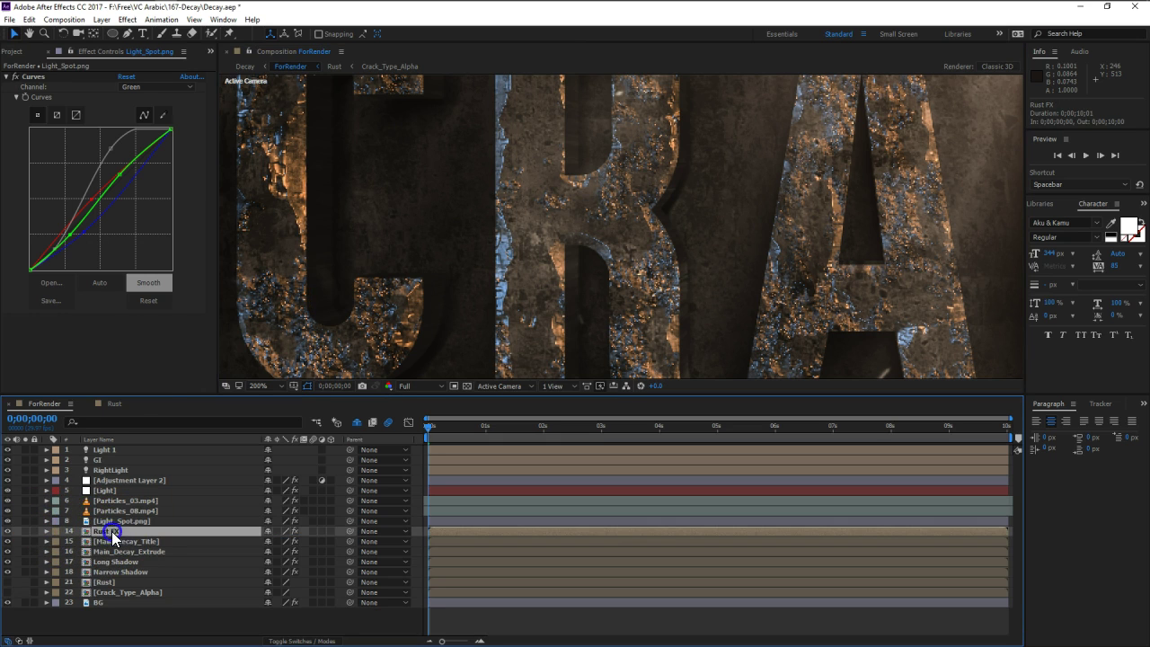
left_click(7, 78)
left_click(8, 118)
left_click(31, 157)
left_click(7, 130)
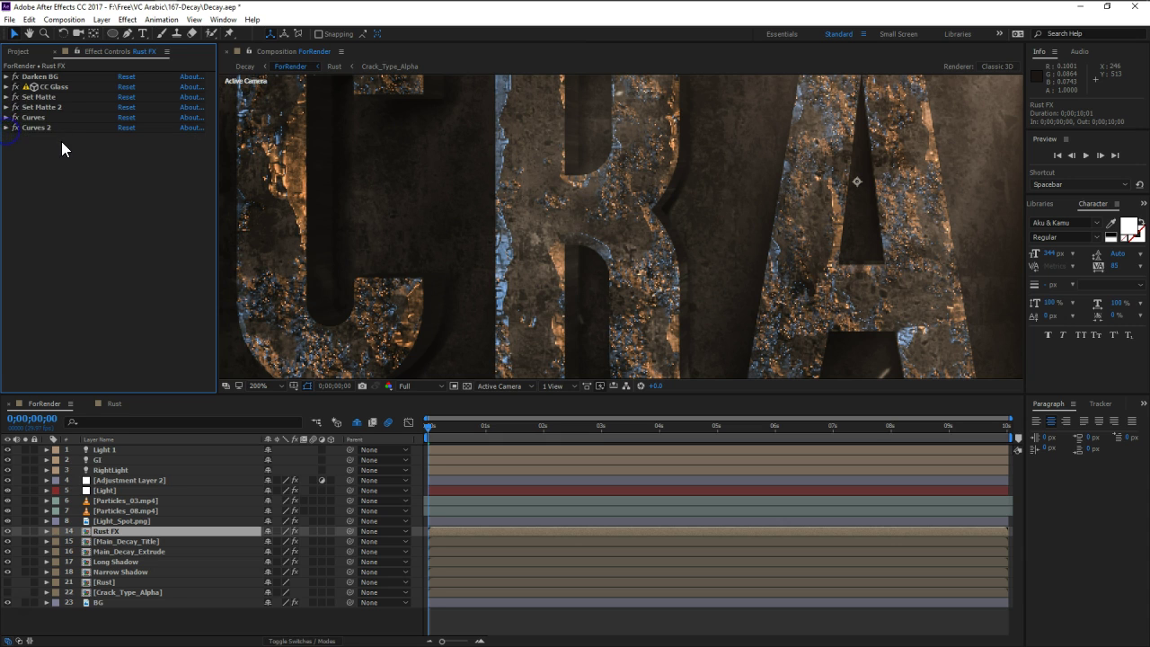
Expand the Surface settings of CC Glass on Rust FX and set Height to -48 so the rust looks sunken.
left_click(7, 86)
left_click(15, 97)
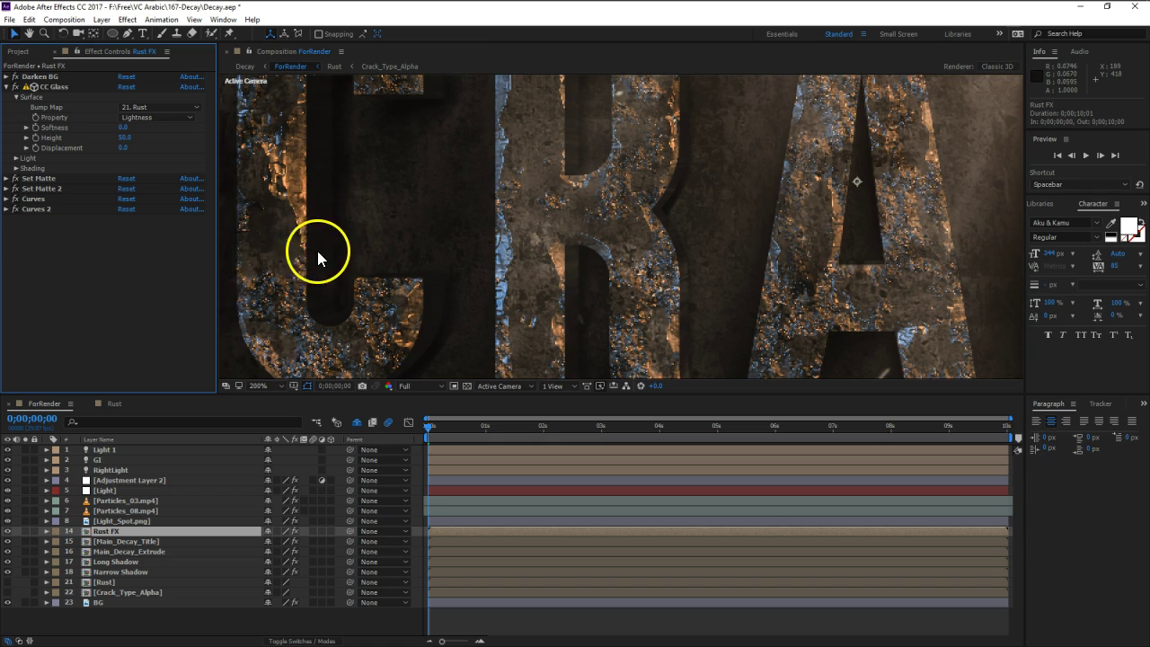
left_click_drag(318, 251, 393, 248)
left_click_drag(127, 141, 67, 155)
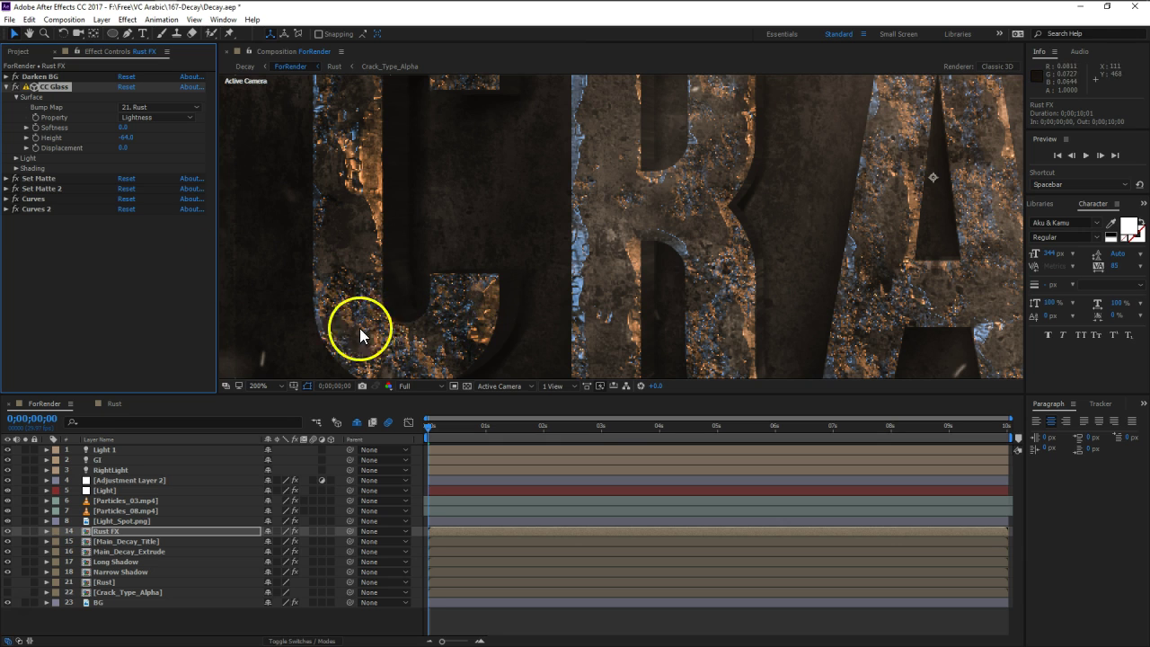
mouse_move(136, 142)
left_mouse_down()
mouse_move(155, 142)
mouse_move(140, 139)
left_mouse_up()
left_click_drag(867, 269, 734, 217)
left_click_drag(781, 258, 745, 254)
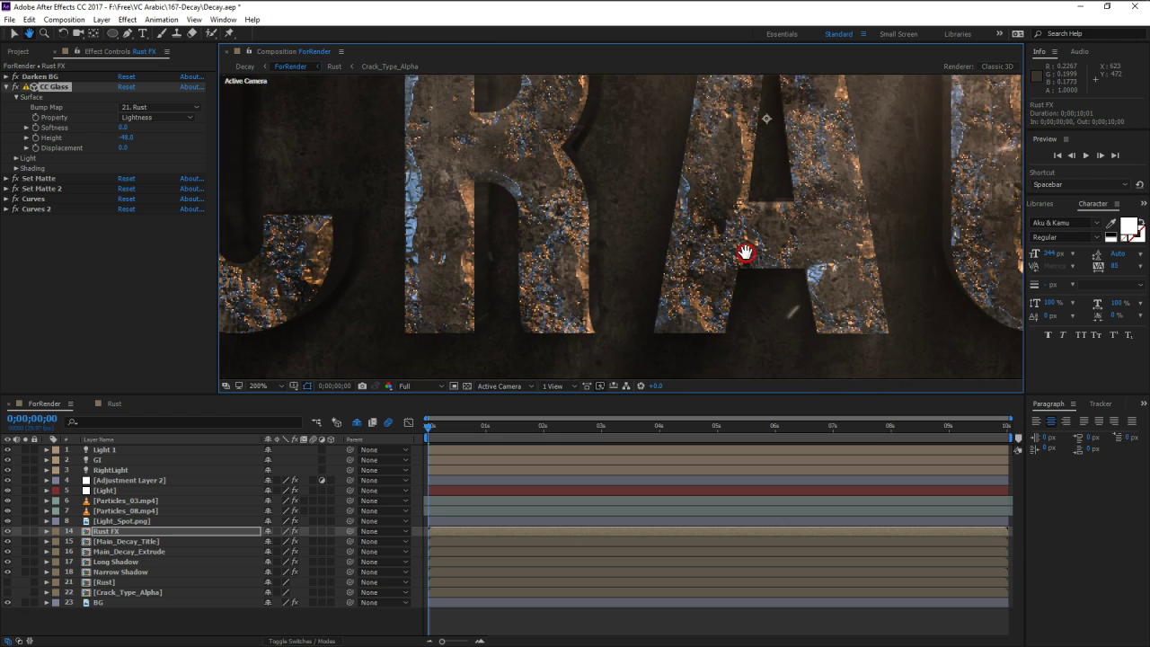
left_click_drag(535, 233, 585, 257)
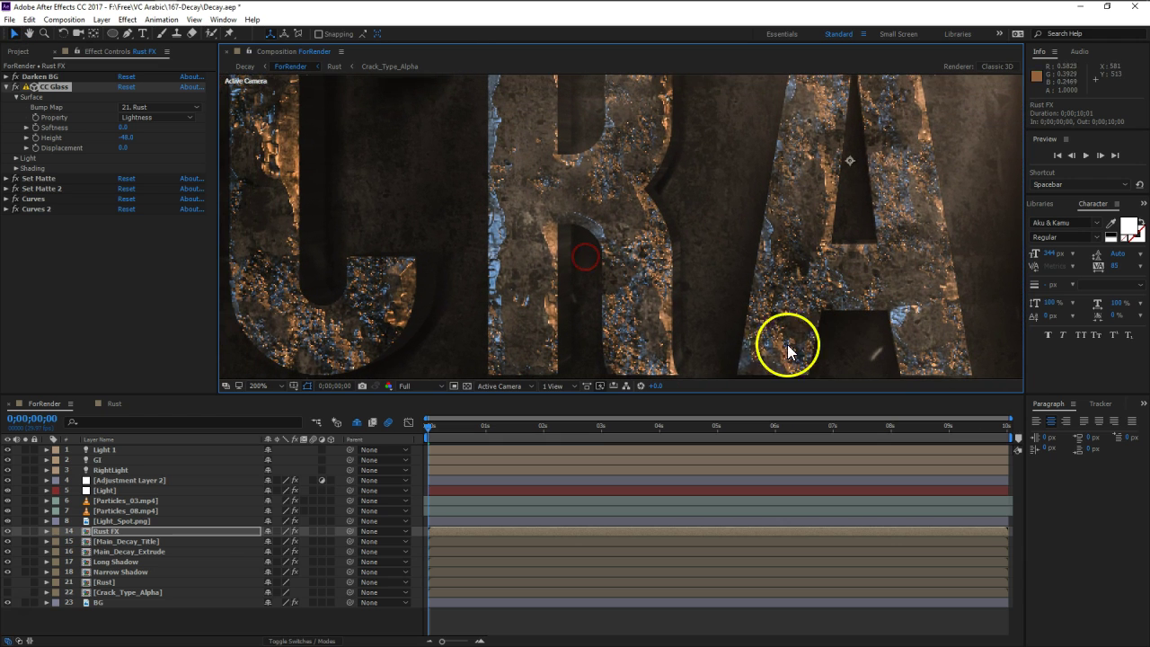
Rename the Rust FX layer to Rust FX-Lower.
left_click(172, 531)
key("Return")
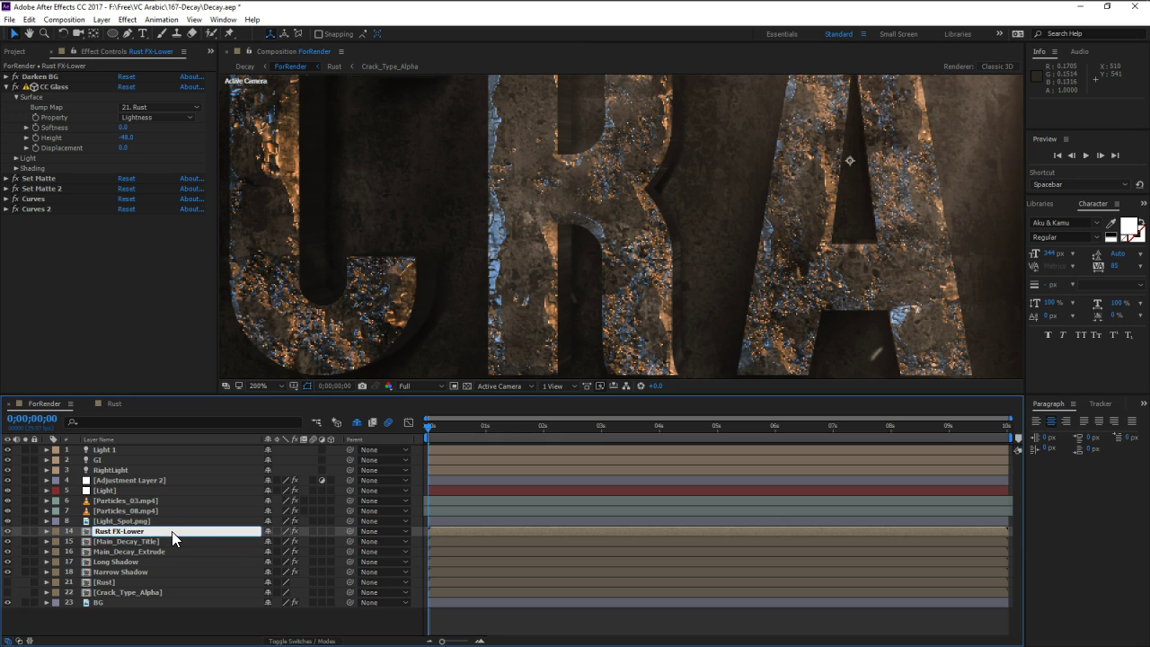
key("Return")
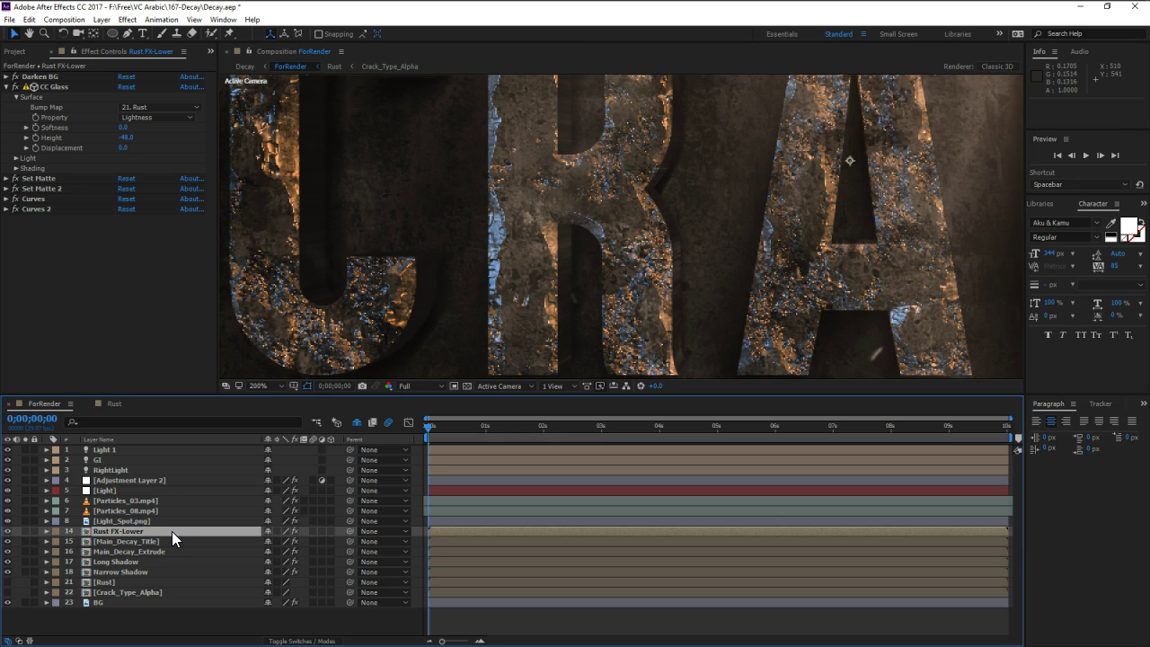
Duplicate the Rust FX-Lower layer and set the CC Glass Height of the copy to 56.
key("ctrl+d")
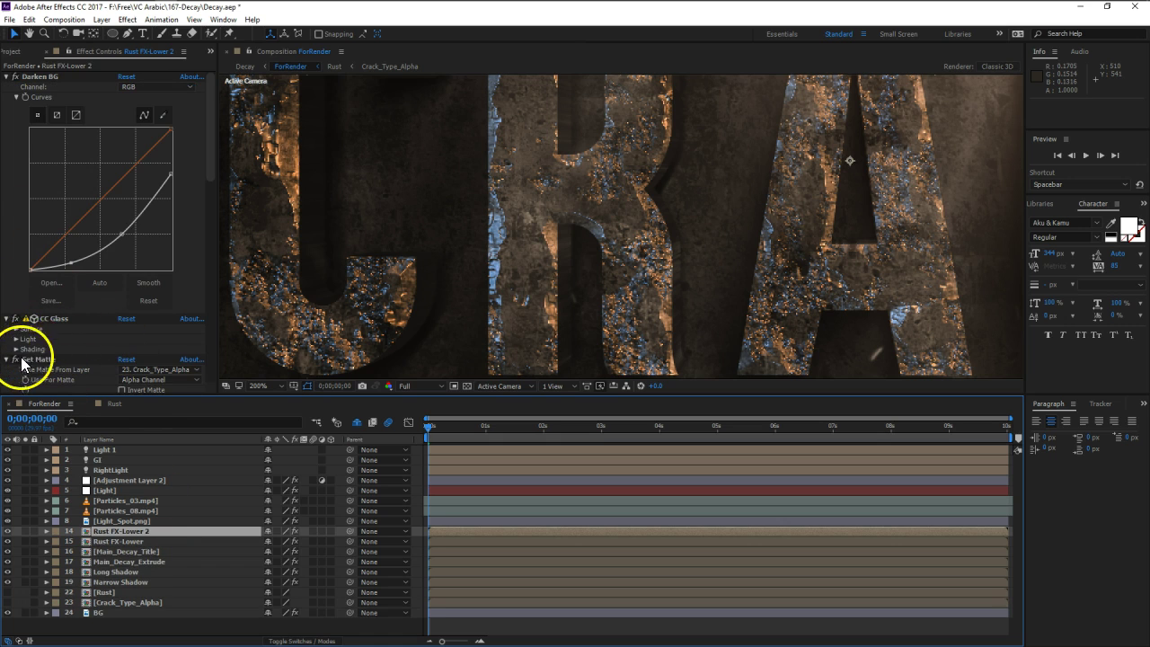
left_click(16, 330)
scroll(99, 357, "down", 2)
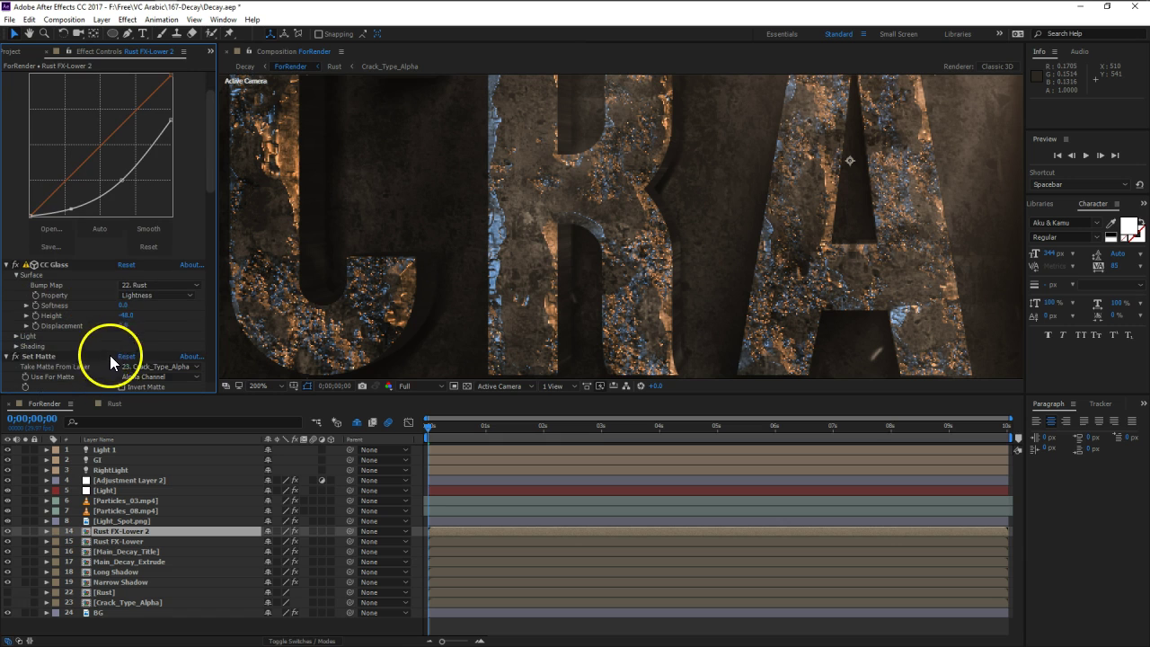
left_click_drag(124, 316, 182, 314)
left_click_drag(359, 310, 416, 297)
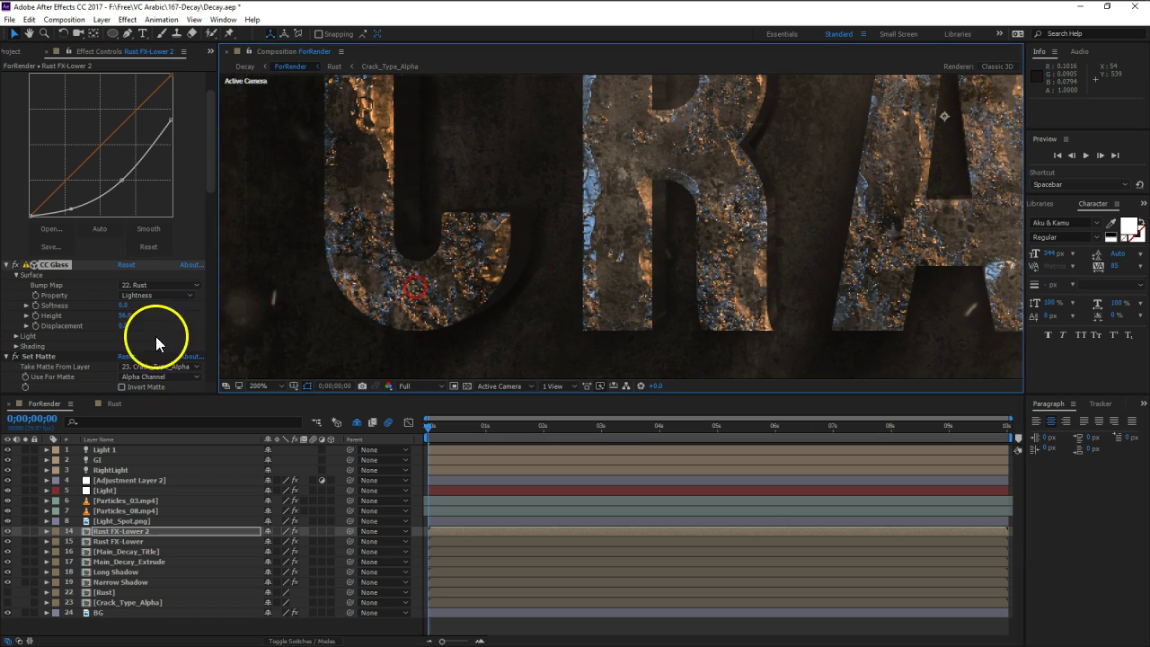
Invert the luminance matte of Set Matte 2 on the Rust FX-Lower 2 layer.
scroll(87, 310, "down", 5)
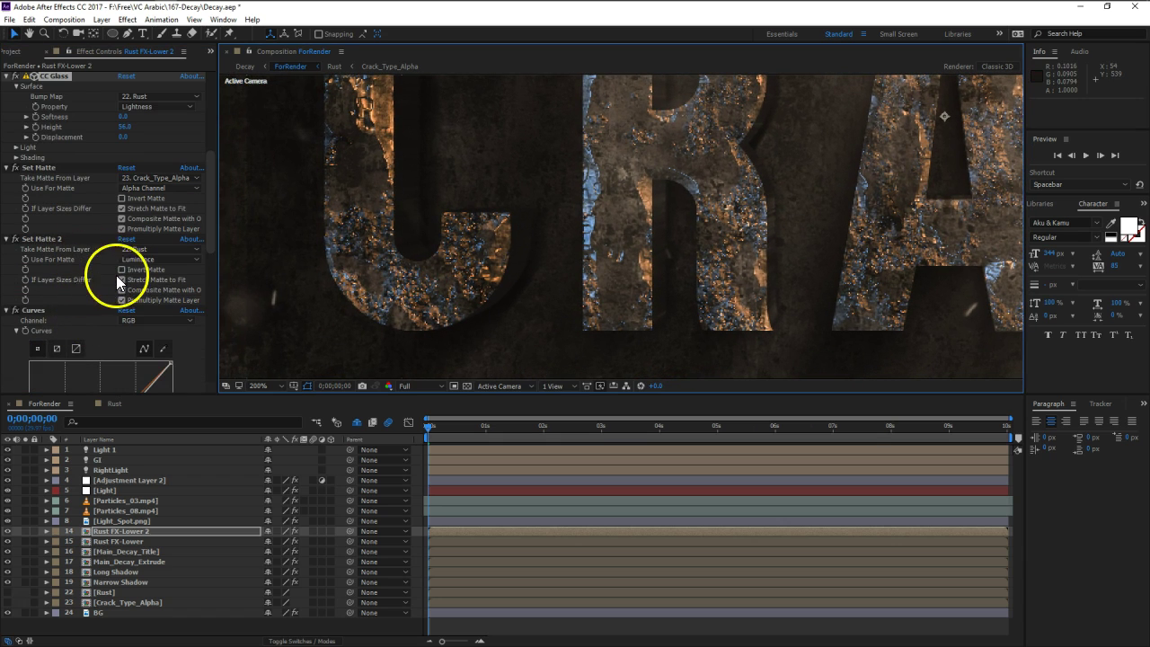
left_click(122, 269)
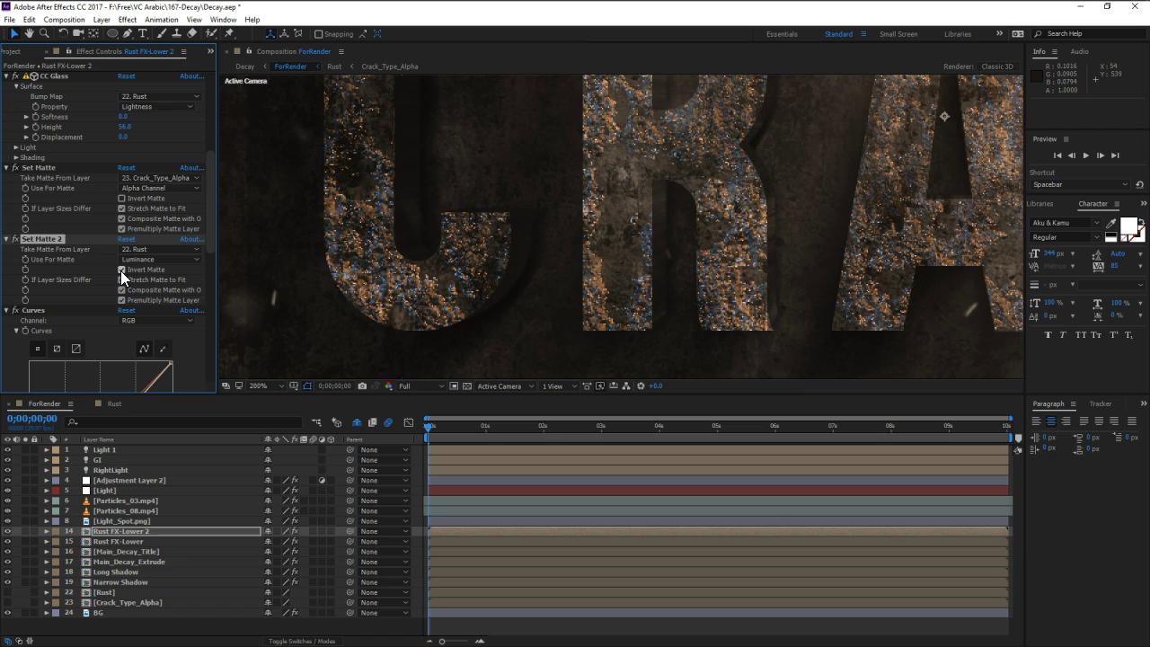
scroll(78, 290, "down", 4)
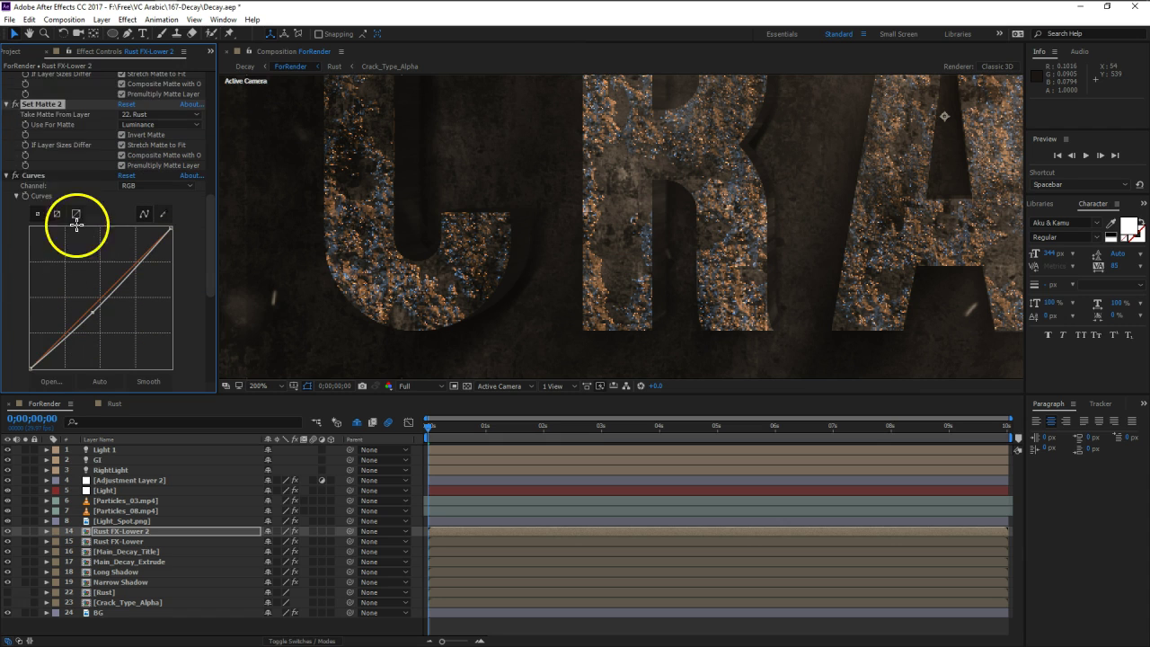
scroll(41, 198, "down", 8)
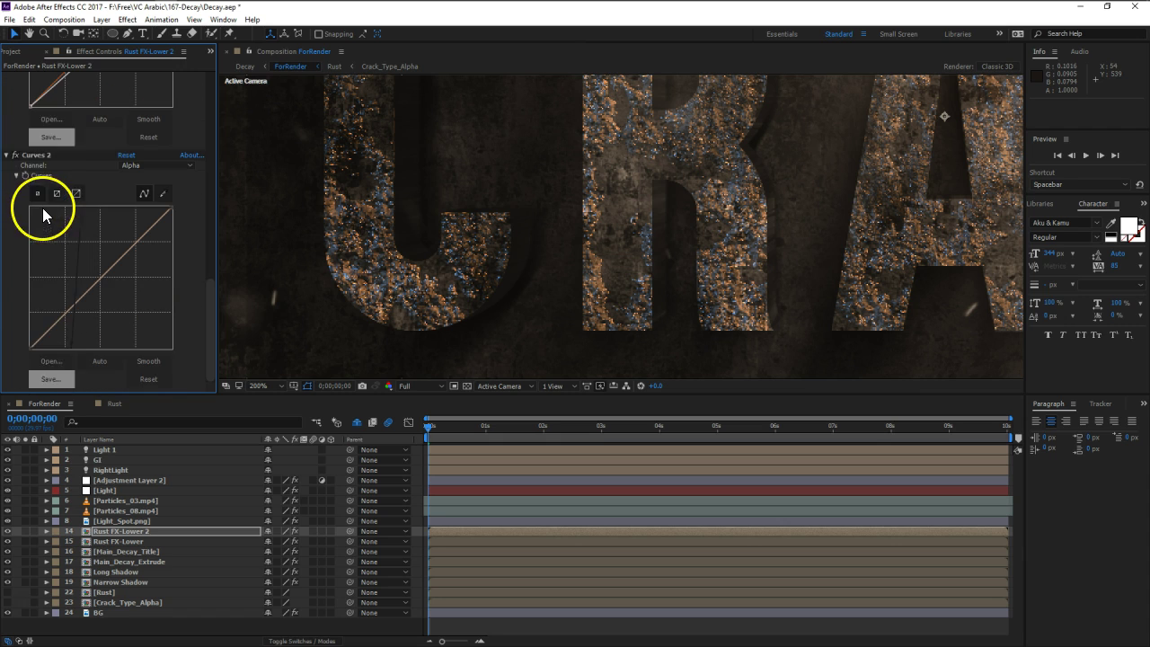
Pull down the Alpha channel curve of Curves 2 on Rust FX-Lower 2 to reduce the rust coverage.
left_click_drag(86, 220, 136, 274)
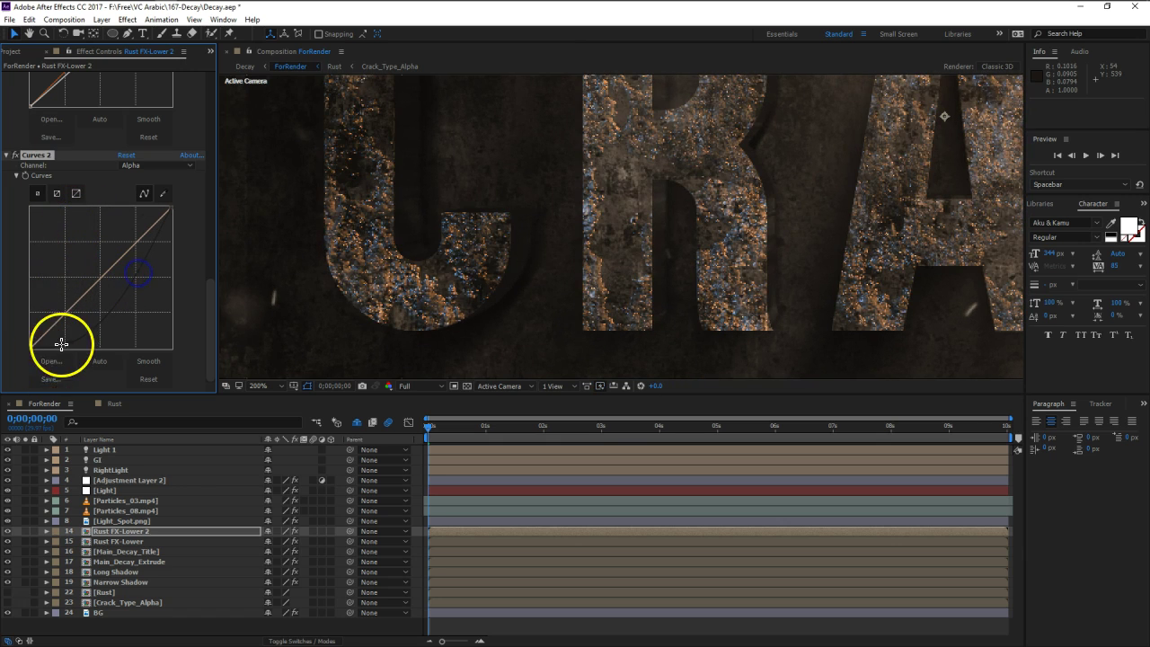
left_click_drag(70, 343, 133, 261)
left_click_drag(816, 185, 767, 255)
Examine the combined rust on the title letters up close and at full size, along with the Rust FX-Lower 2 effect settings.
left_click(105, 522)
left_click(113, 532)
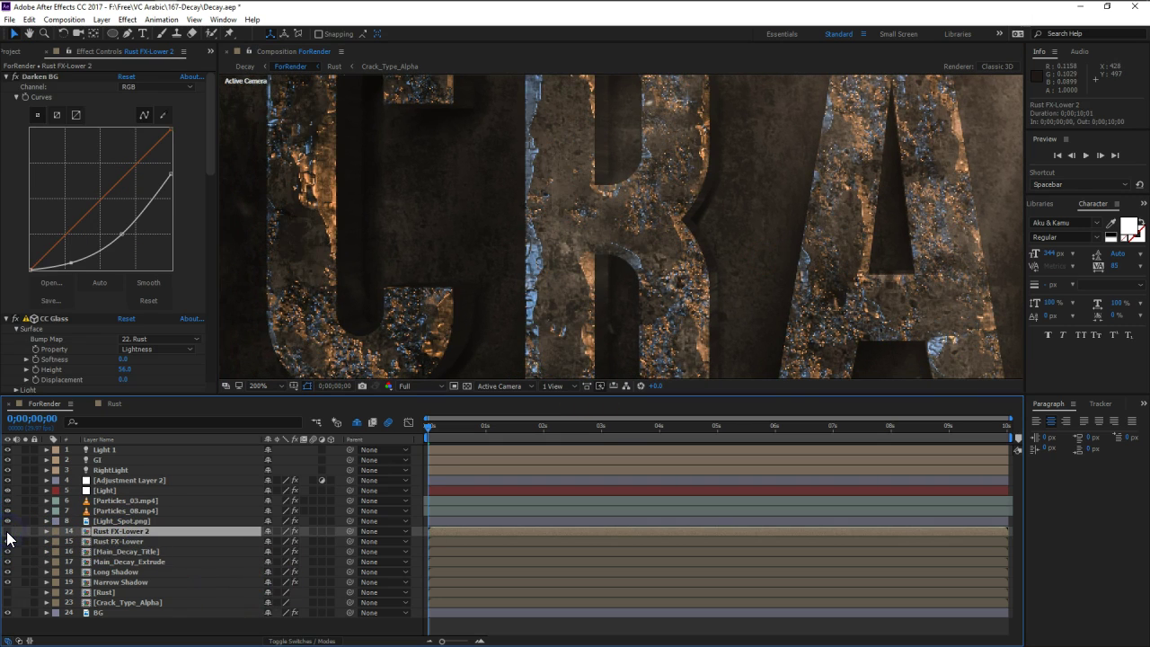
left_click_drag(816, 264, 522, 283)
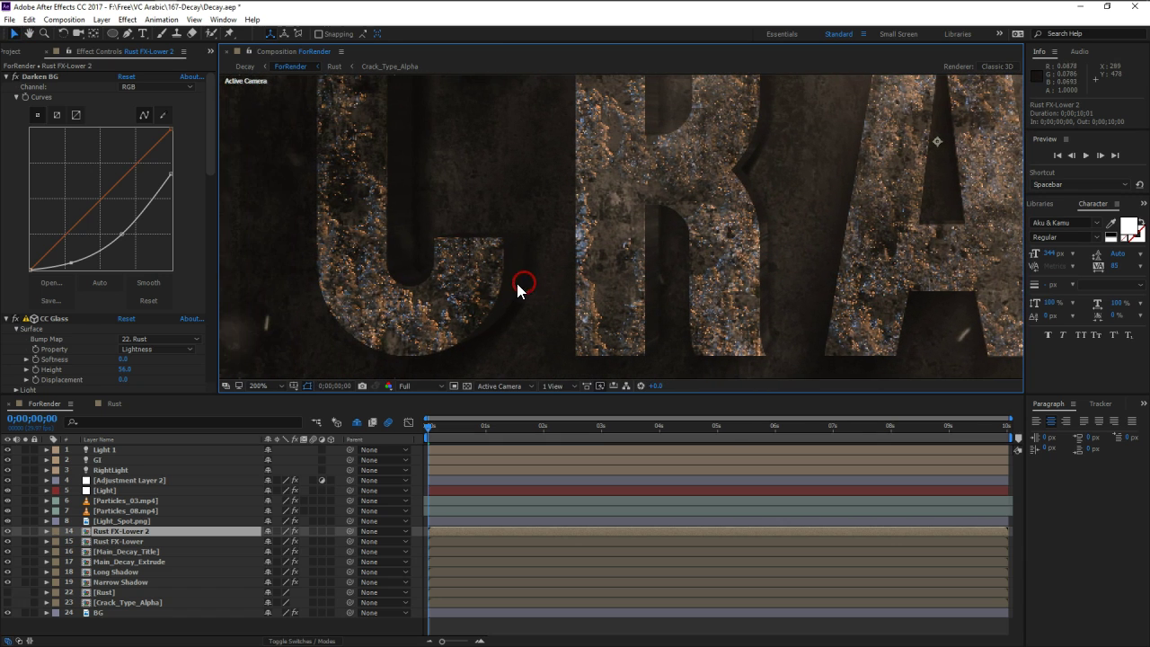
scroll(72, 339, "down", 3)
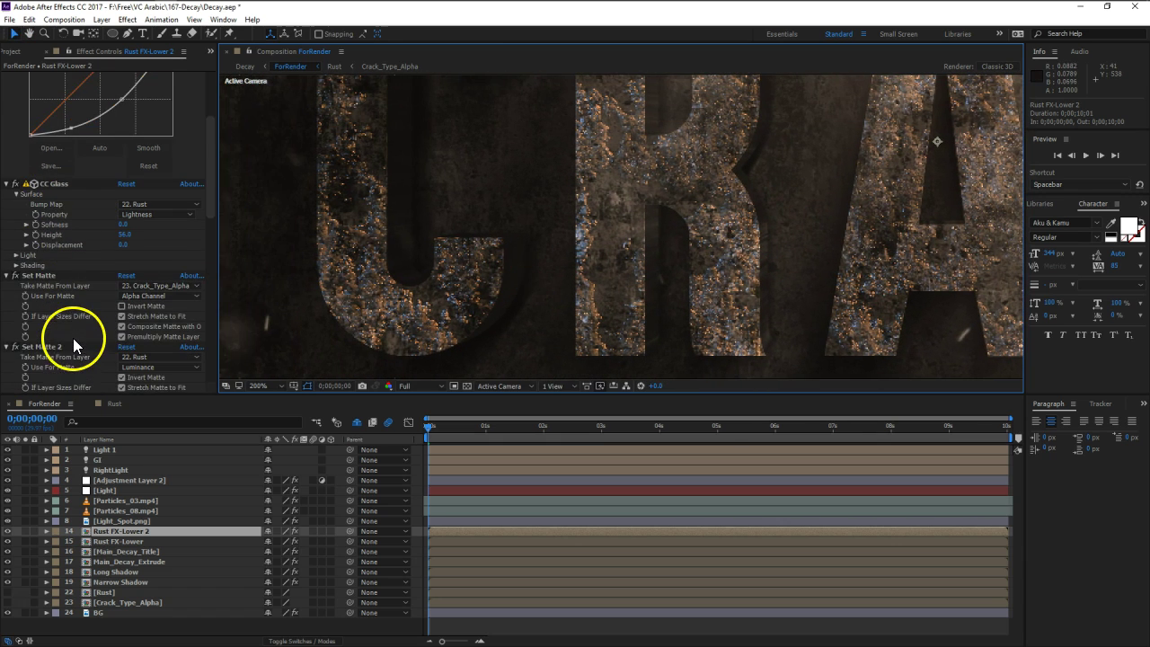
scroll(73, 336, "down", 1)
scroll(507, 280, "down", 2)
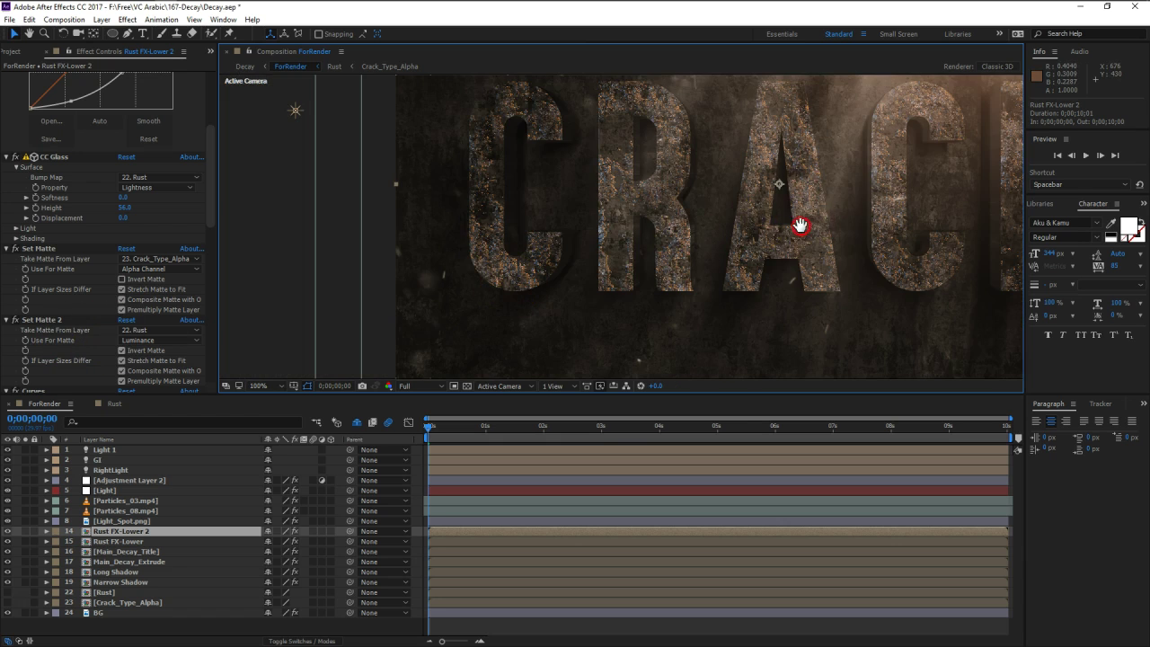
left_click_drag(800, 225, 554, 265)
left_click_drag(460, 272, 685, 260)
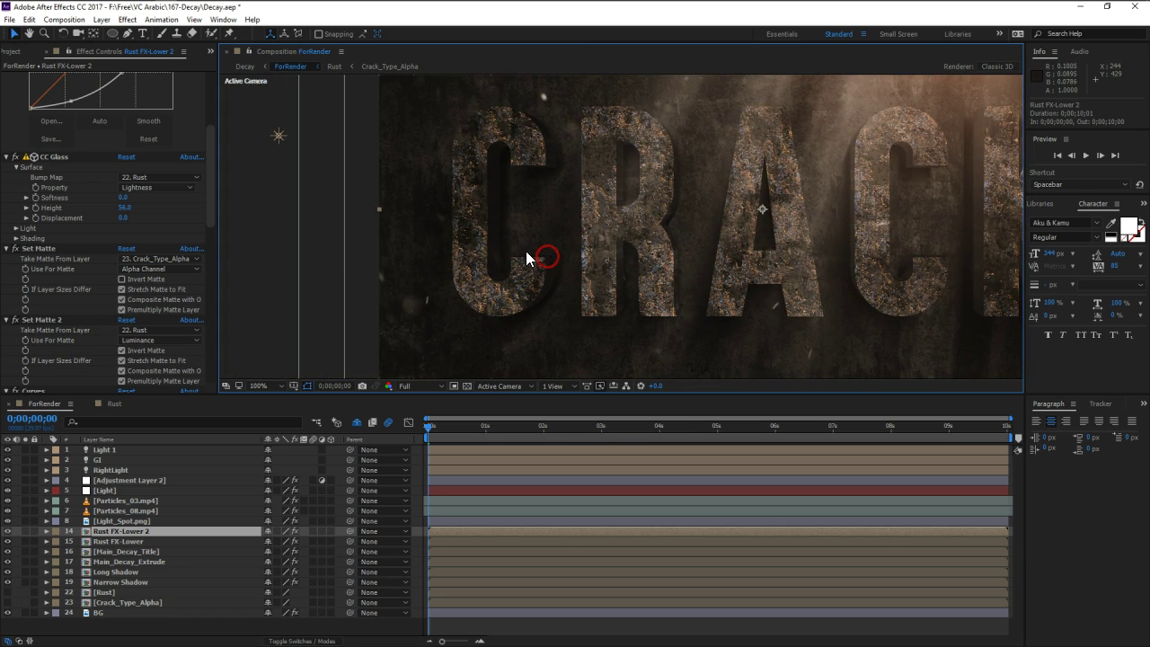
scroll(525, 258, "up", 1)
left_click_drag(573, 281, 626, 249)
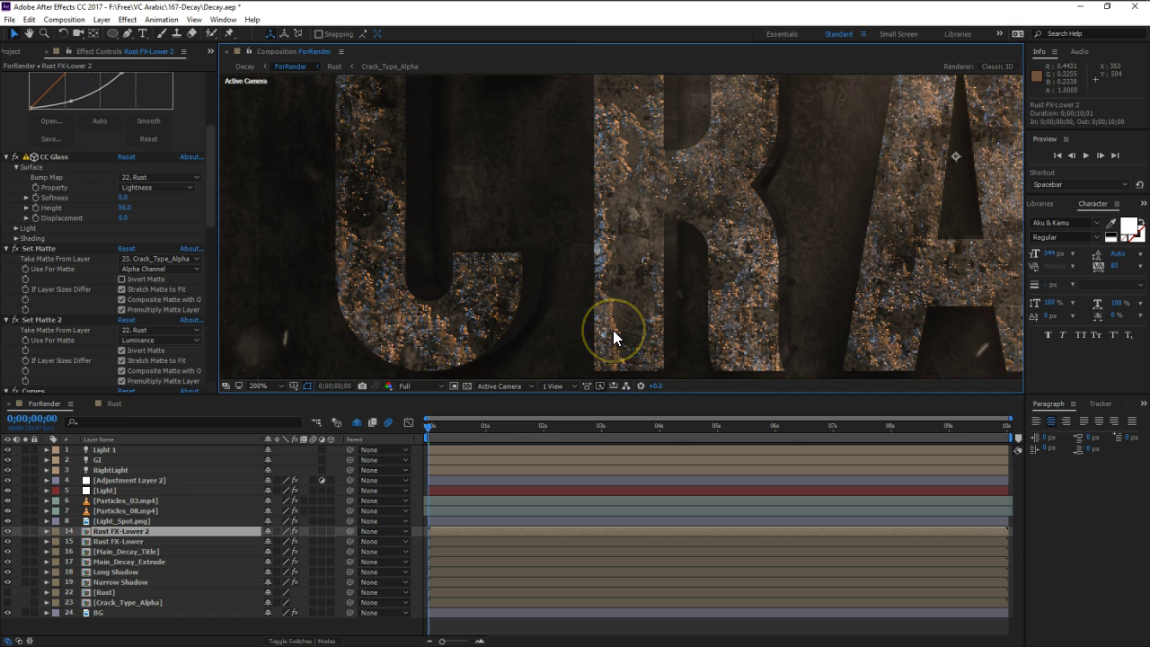
Rename the Rust FX-Lower 2 layer to Rust FX-Top.
left_click(131, 540)
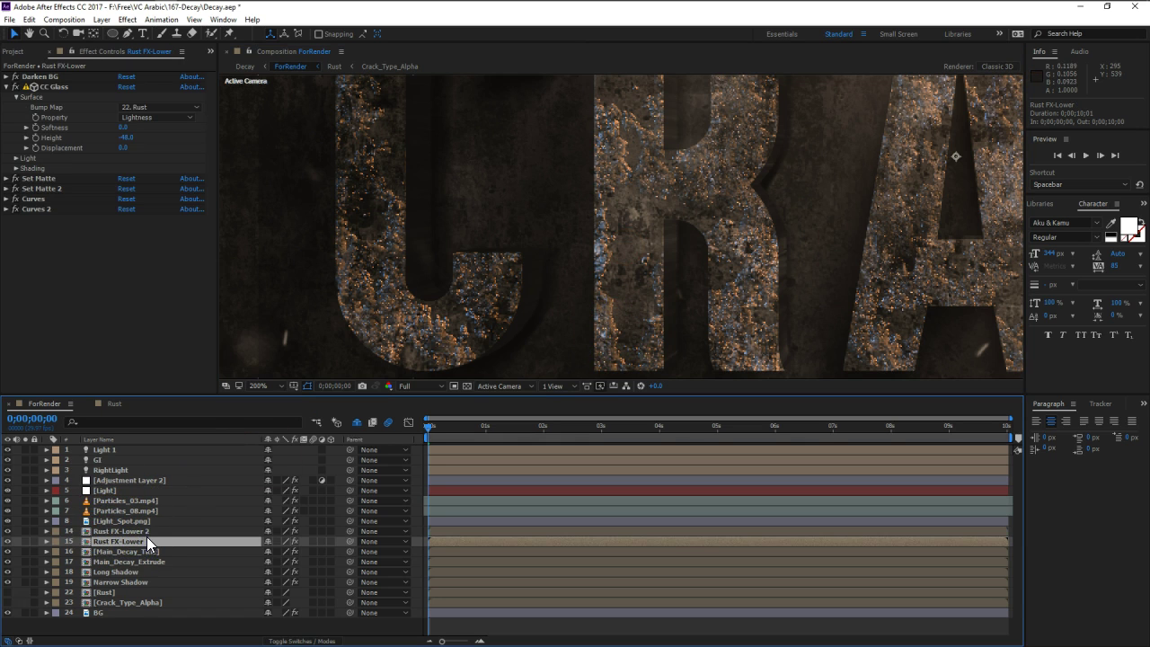
left_click(151, 530)
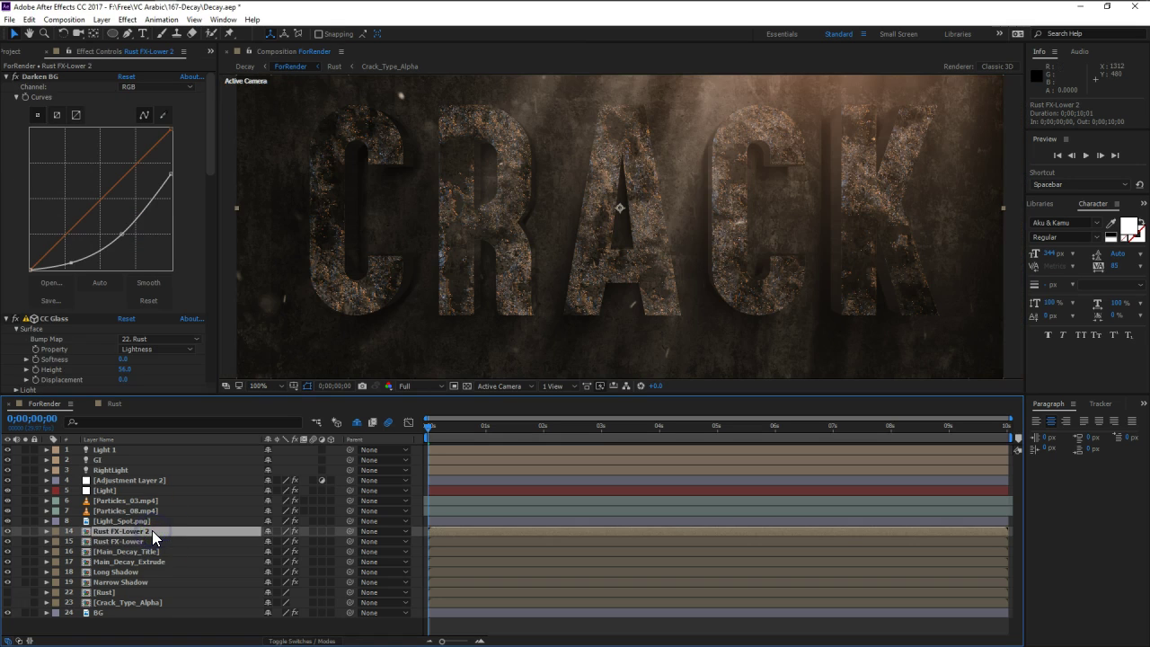
key("Return")
key("Right")
key("BackSpace")
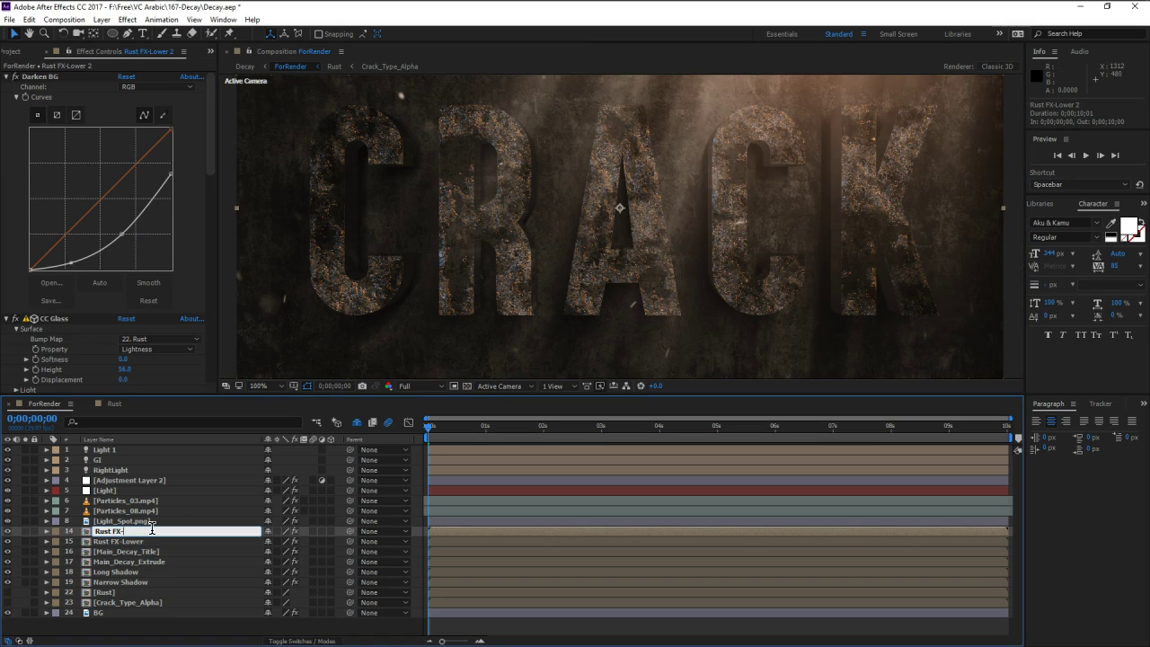
type("Top")
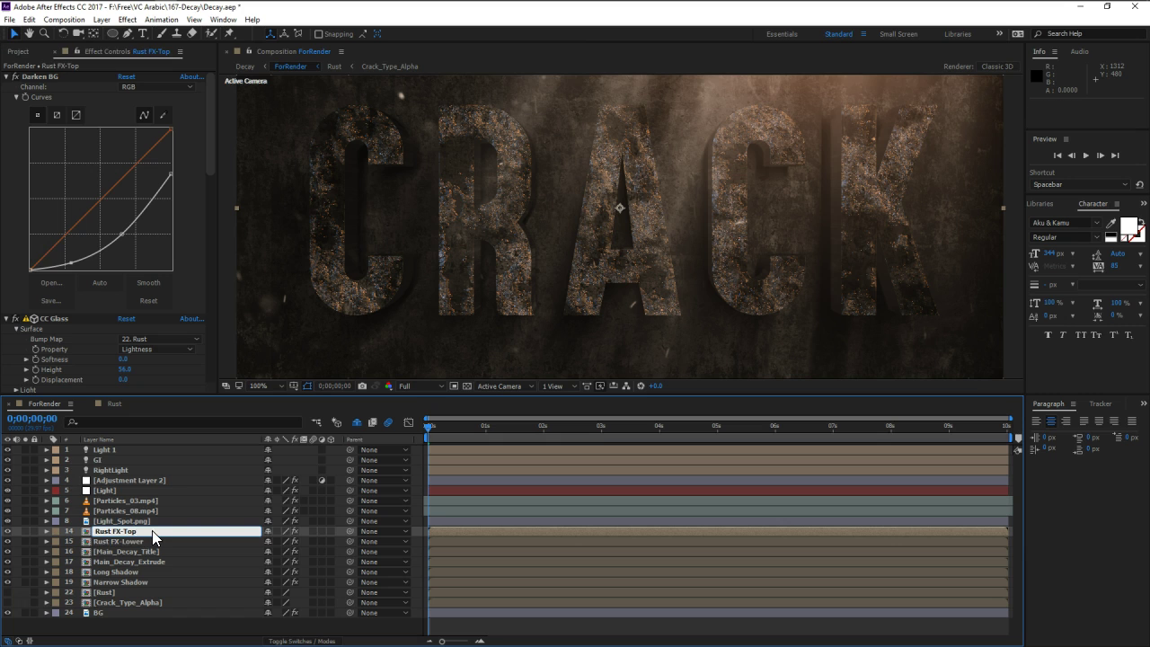
key("Return")
Collapse the effects on Rust FX-Lower, apply a Drop Shadow effect to it and set the shadow opacity to 100%.
left_click(150, 540)
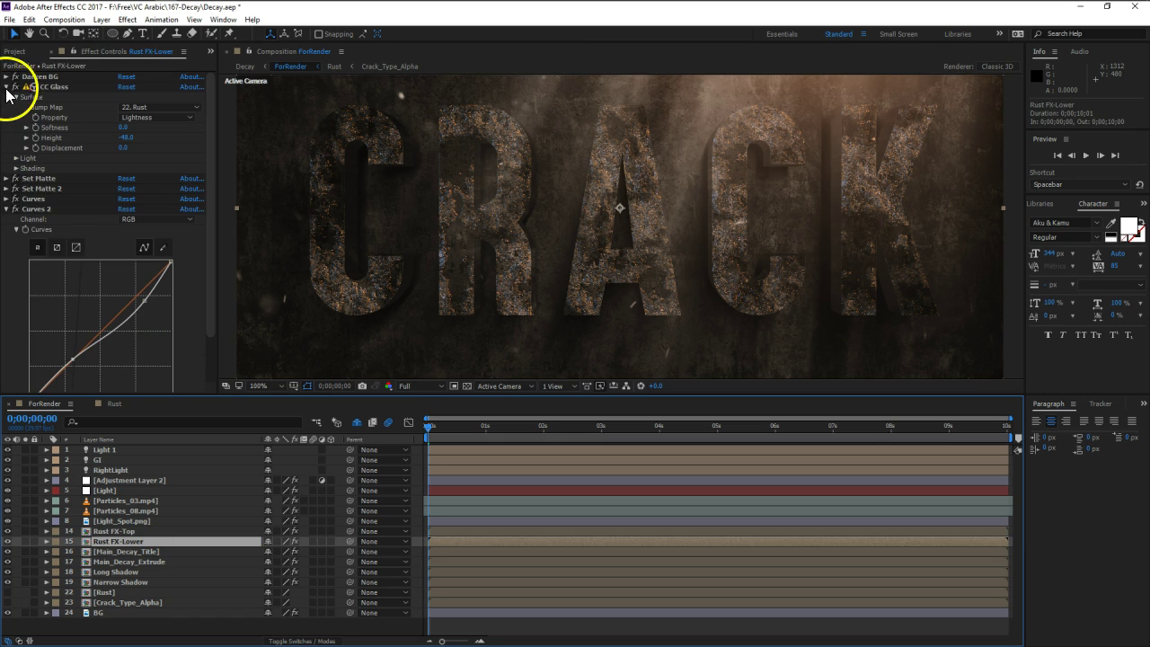
left_click(6, 87)
left_click(6, 127)
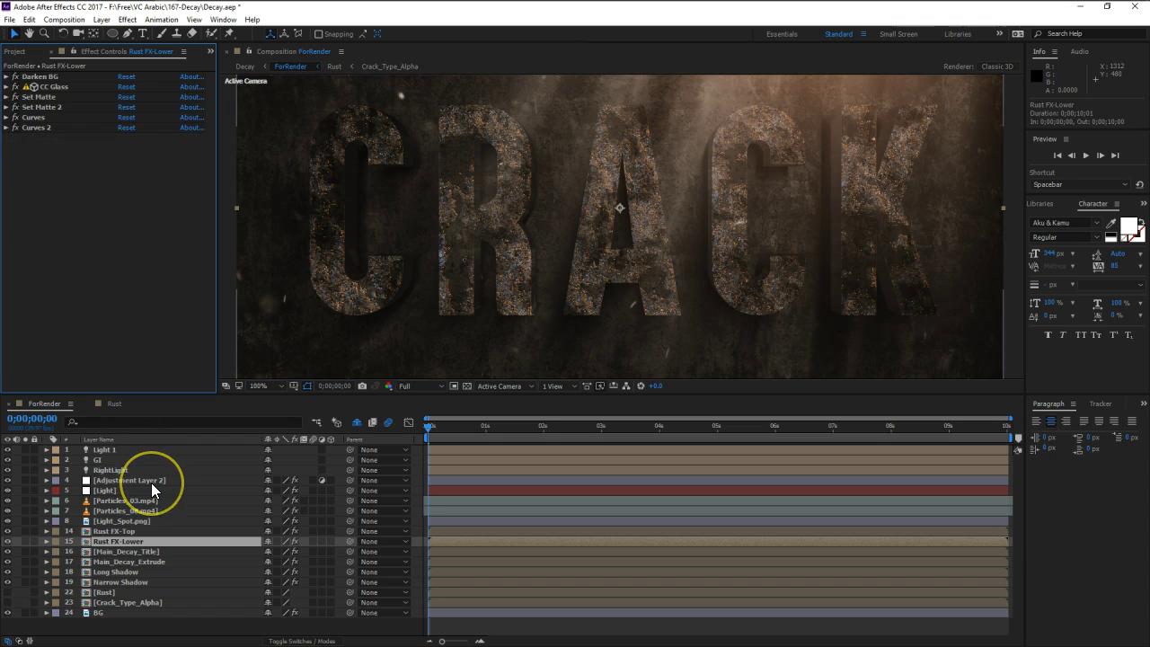
key("ctrl+space")
type("drop")
key("Return")
left_click(170, 483)
left_click_drag(123, 158, 551, 169)
Set the Drop Shadow distance to 3 and softness to 1 on Rust FX-Lower, comparing the letters with and without it.
left_click_drag(367, 270, 425, 263)
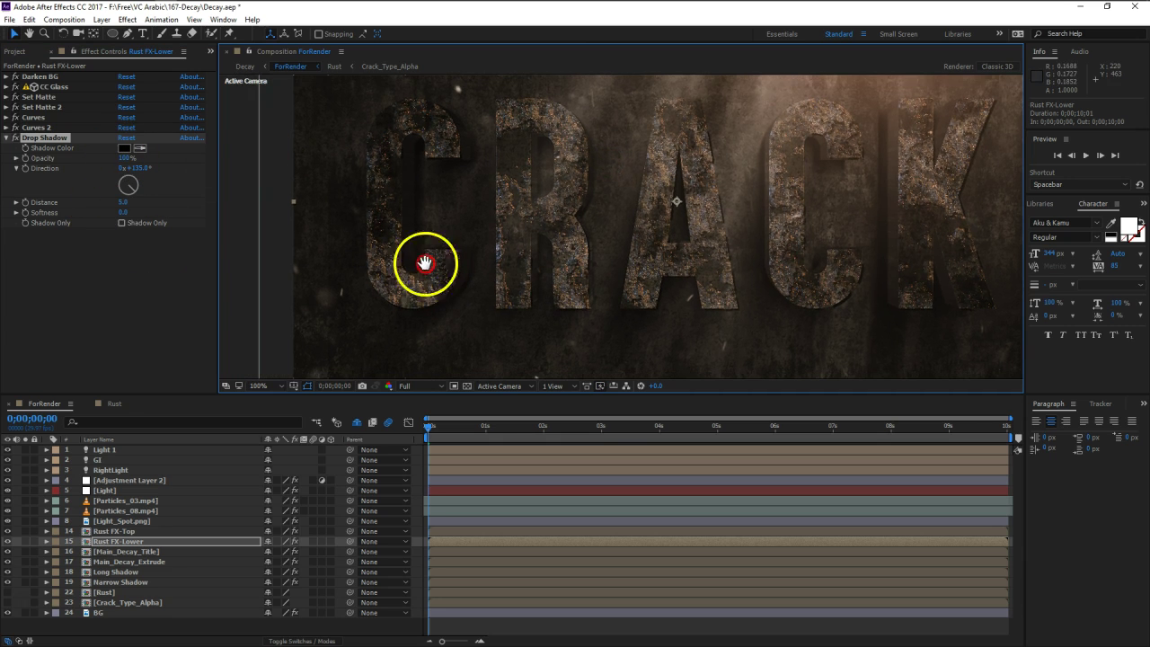
scroll(435, 278, "up", 1)
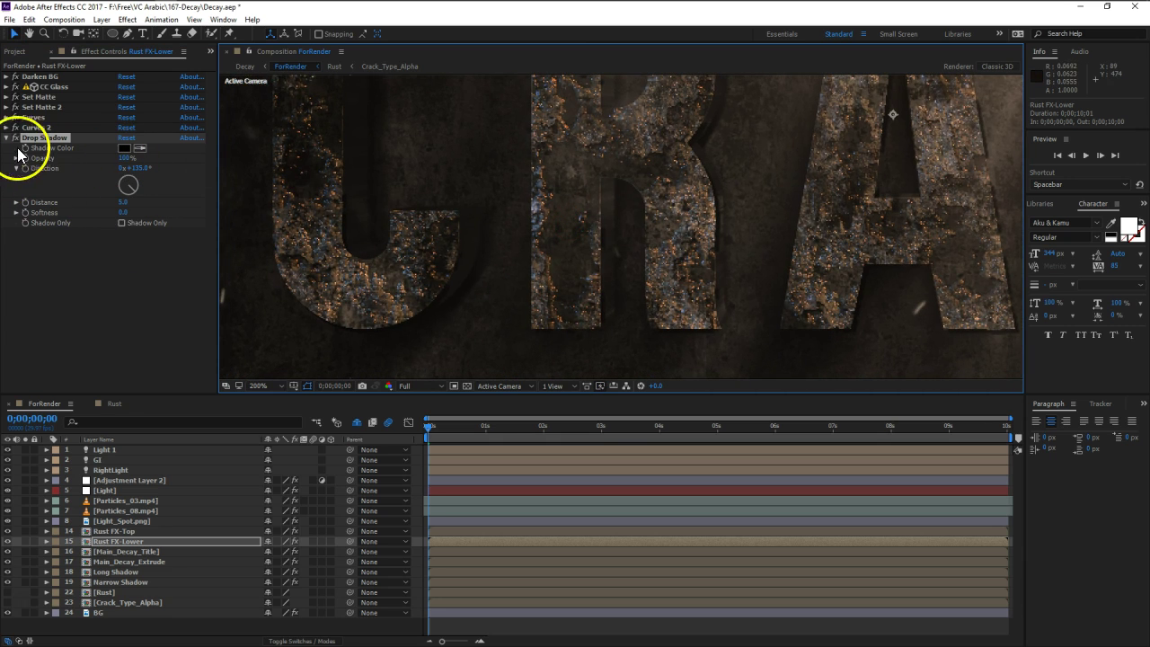
left_click(15, 138)
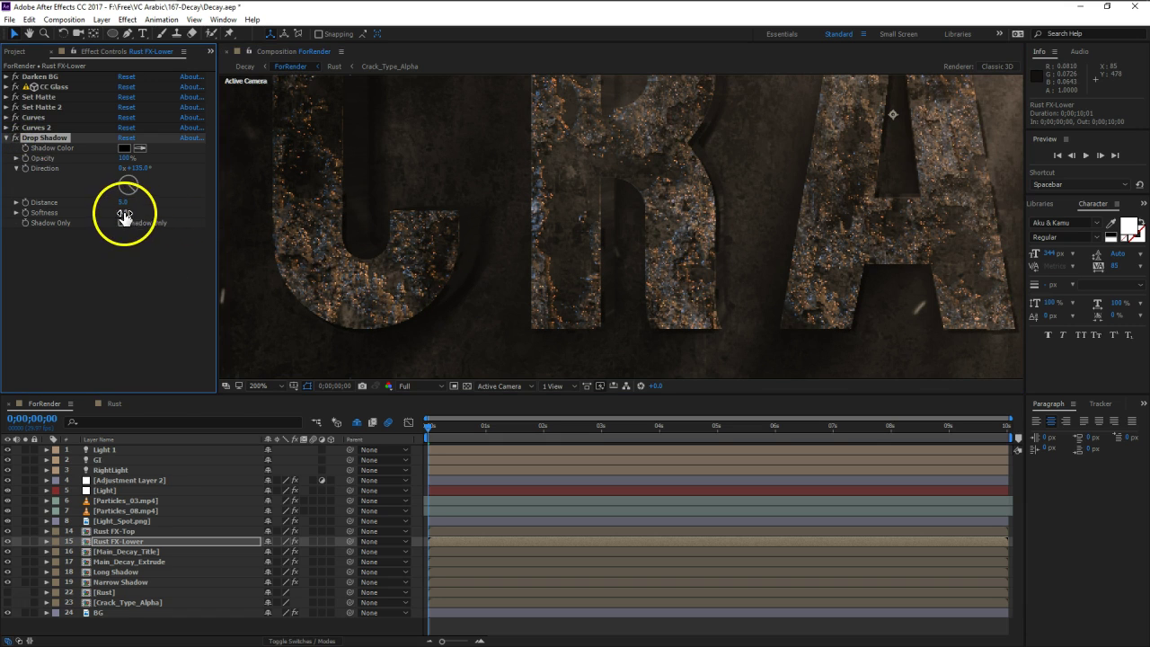
left_click_drag(121, 204, 108, 204)
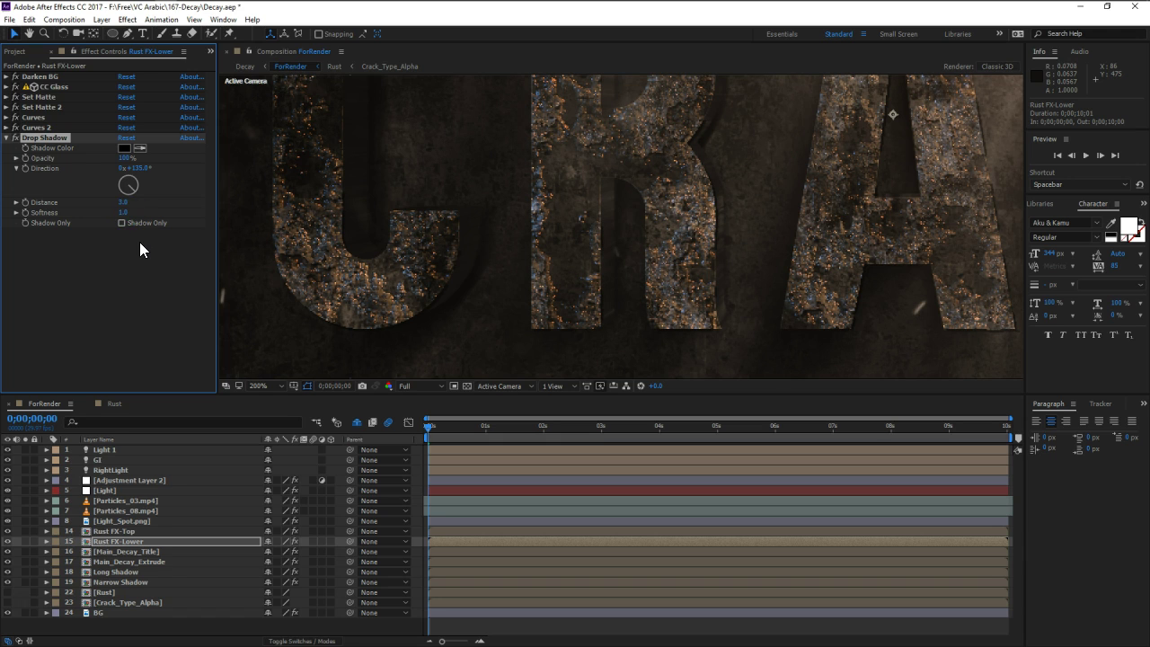
left_click(133, 542)
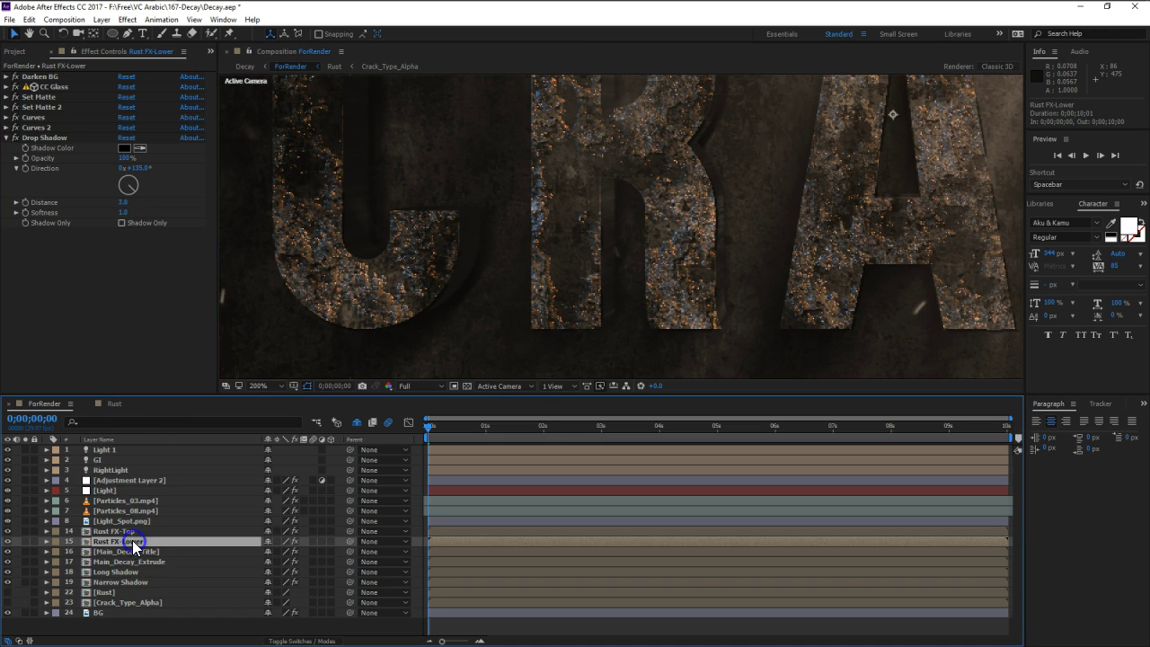
left_click(15, 142)
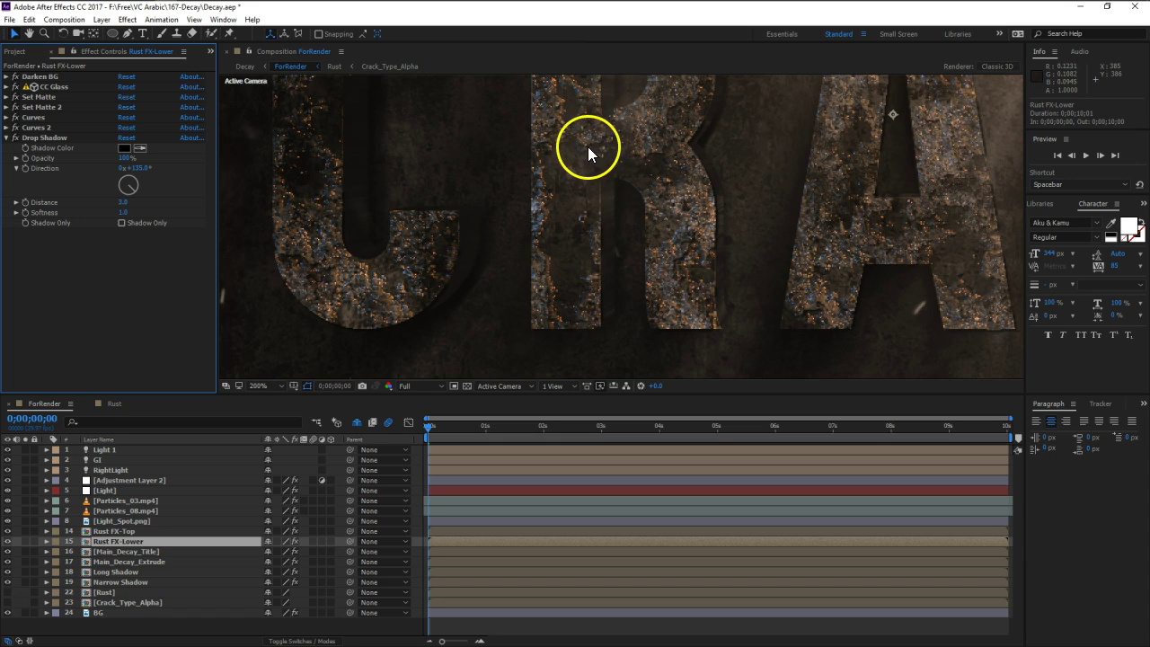
Collapse all effects on the Rust FX-Top layer, from Darken BG to Curves 2.
left_click(134, 531)
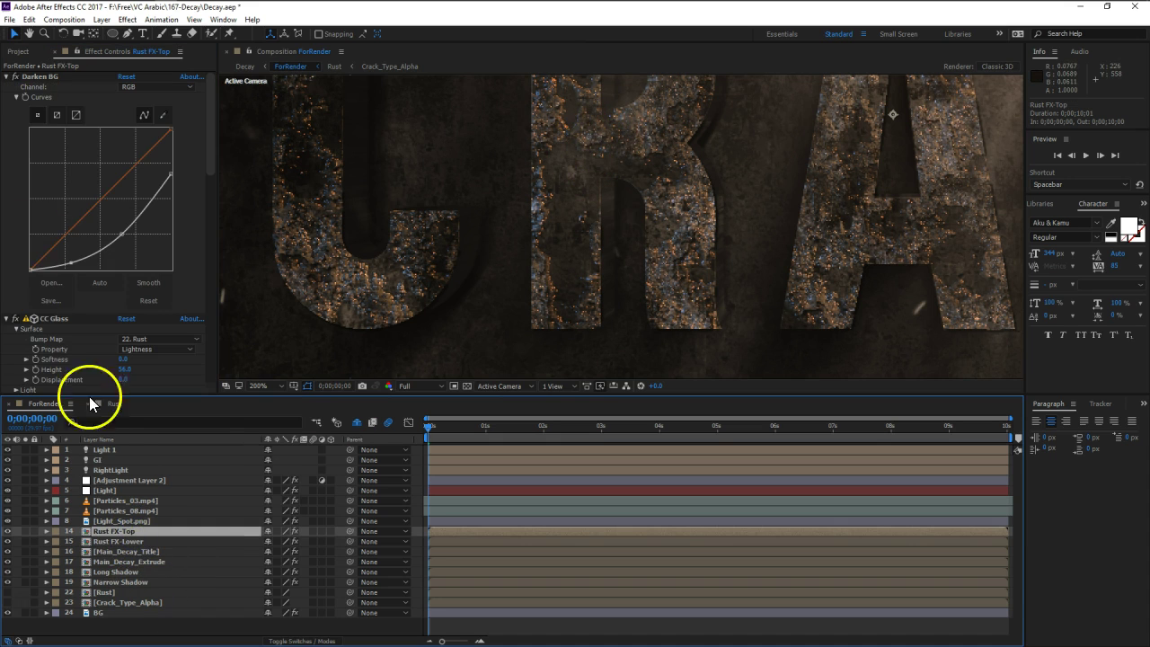
left_click(6, 77)
left_click(7, 87)
left_click(7, 97)
left_click(6, 107)
left_click(6, 118)
left_click(6, 127)
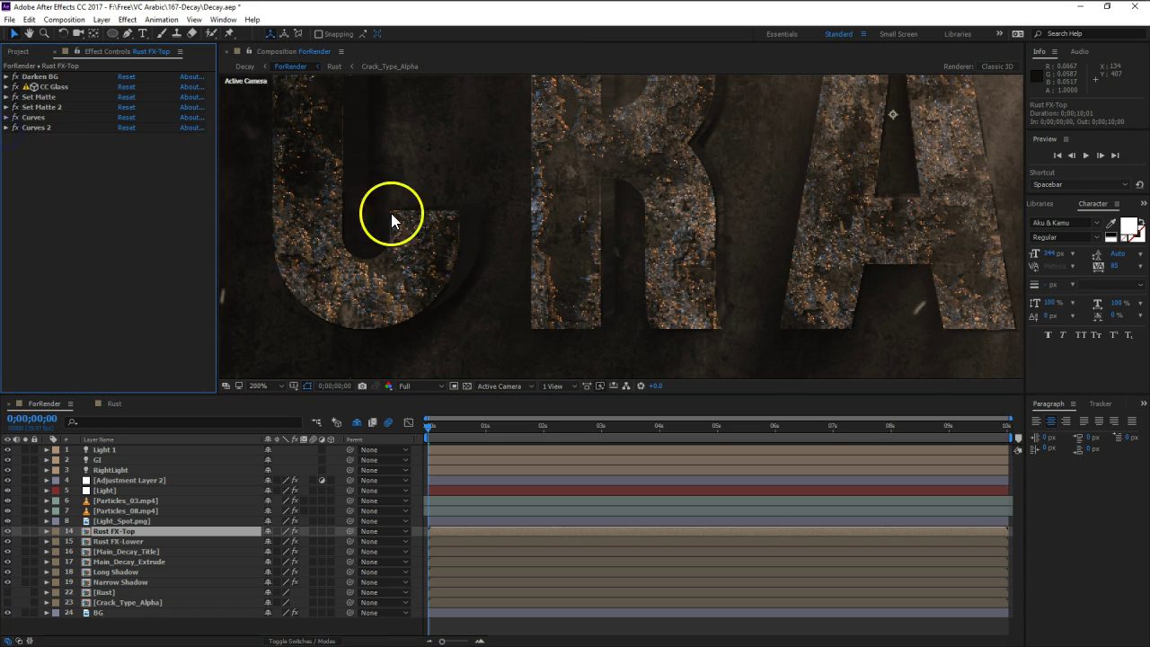
Add an Inner Shadow layer style to Rust FX-Top and set its opacity to 100%.
right_click(135, 537)
mouse_move(242, 198)
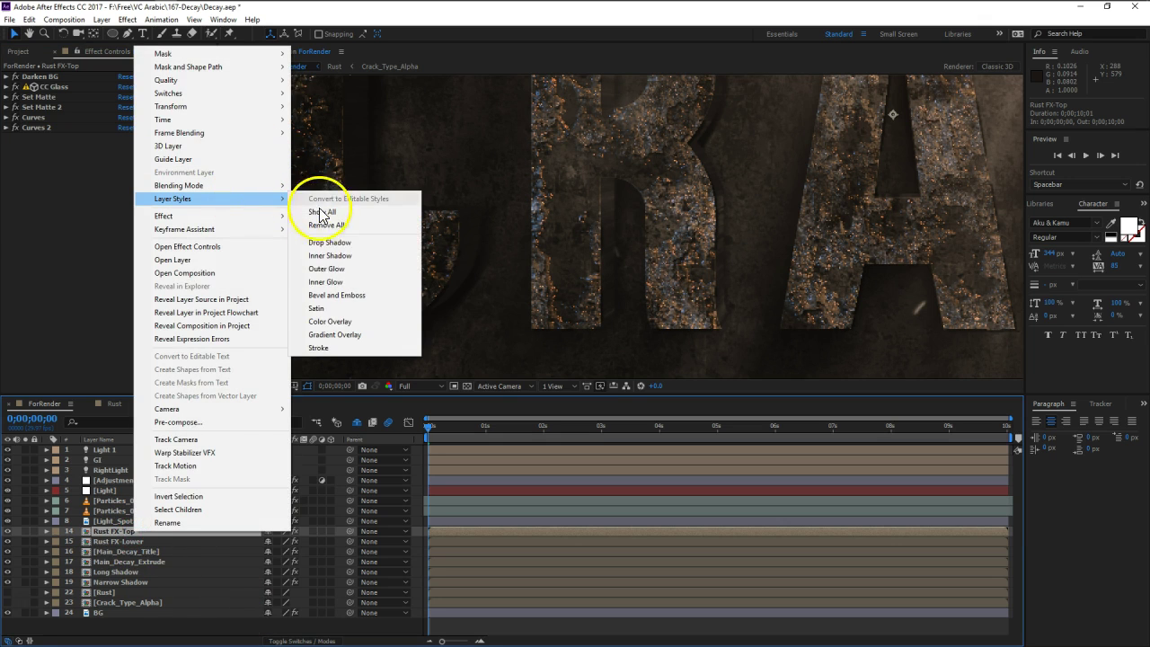
left_click(342, 255)
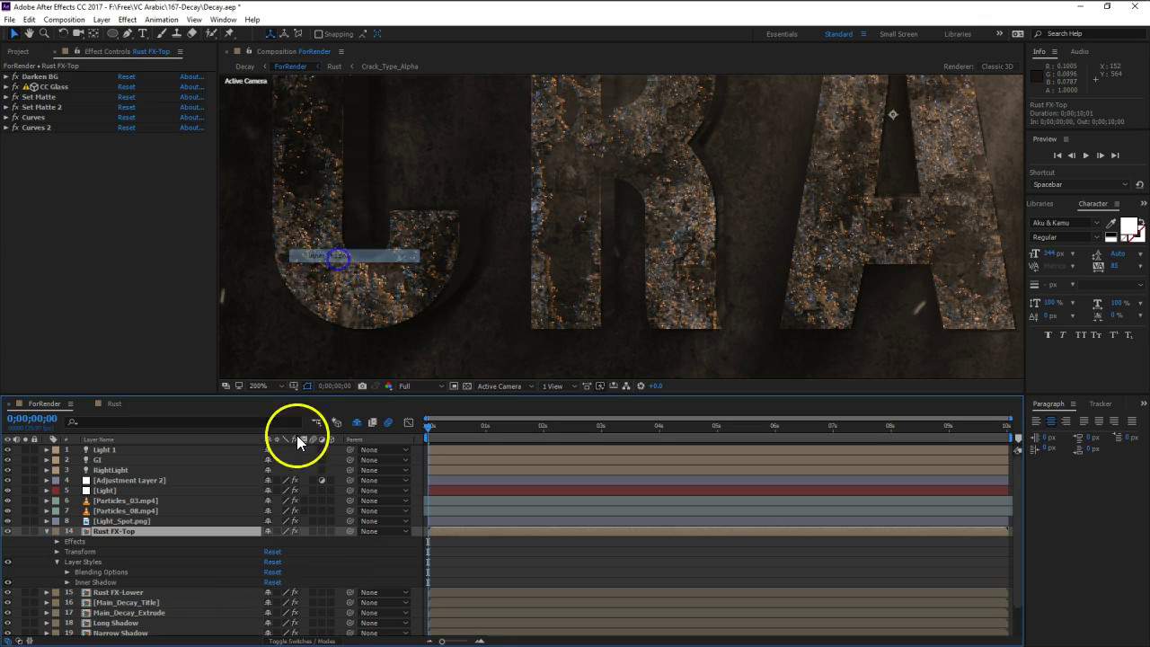
scroll(259, 611, "down", 2)
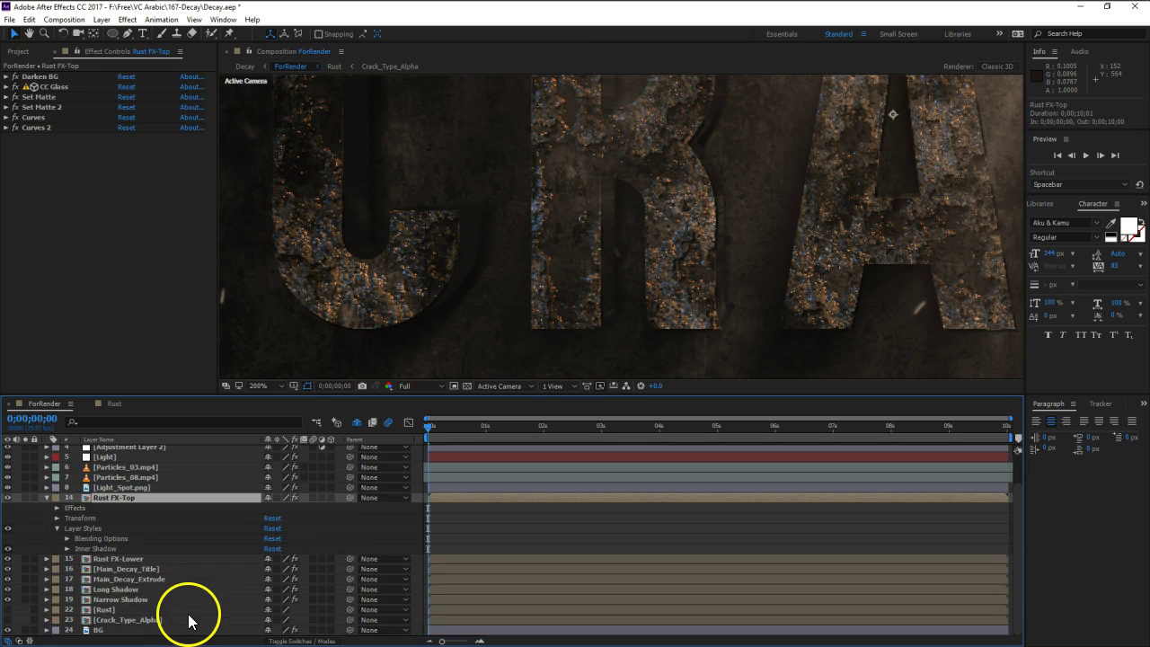
left_click(68, 540)
left_click_drag(266, 575, 793, 558)
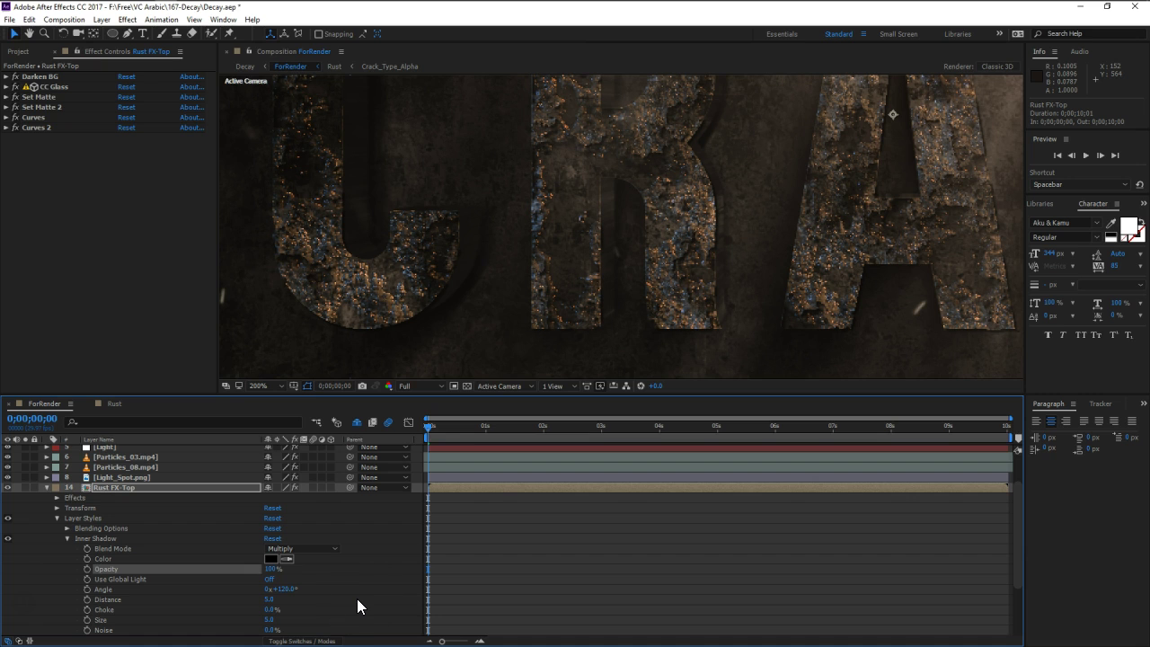
Set the Inner Shadow angle on Rust FX-Top to 310° and check the shading on the letters.
mouse_move(297, 588)
left_mouse_down()
mouse_move(409, 572)
mouse_move(395, 579)
left_mouse_up()
left_click(572, 364)
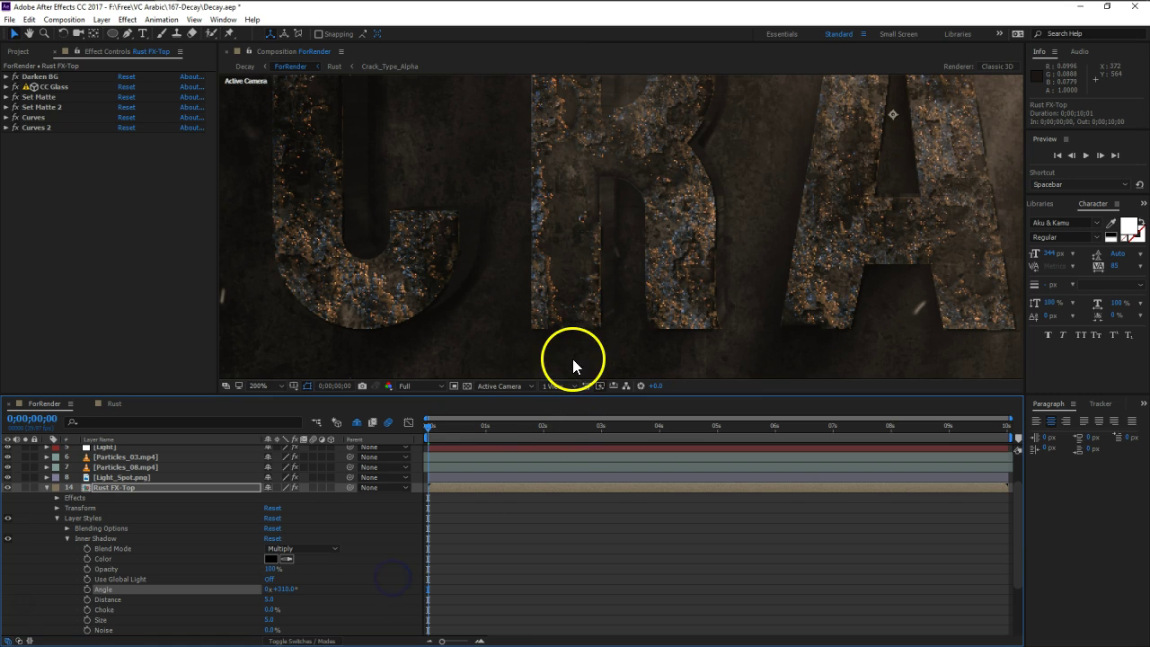
left_click_drag(340, 166, 474, 276)
left_click_drag(659, 293, 654, 255)
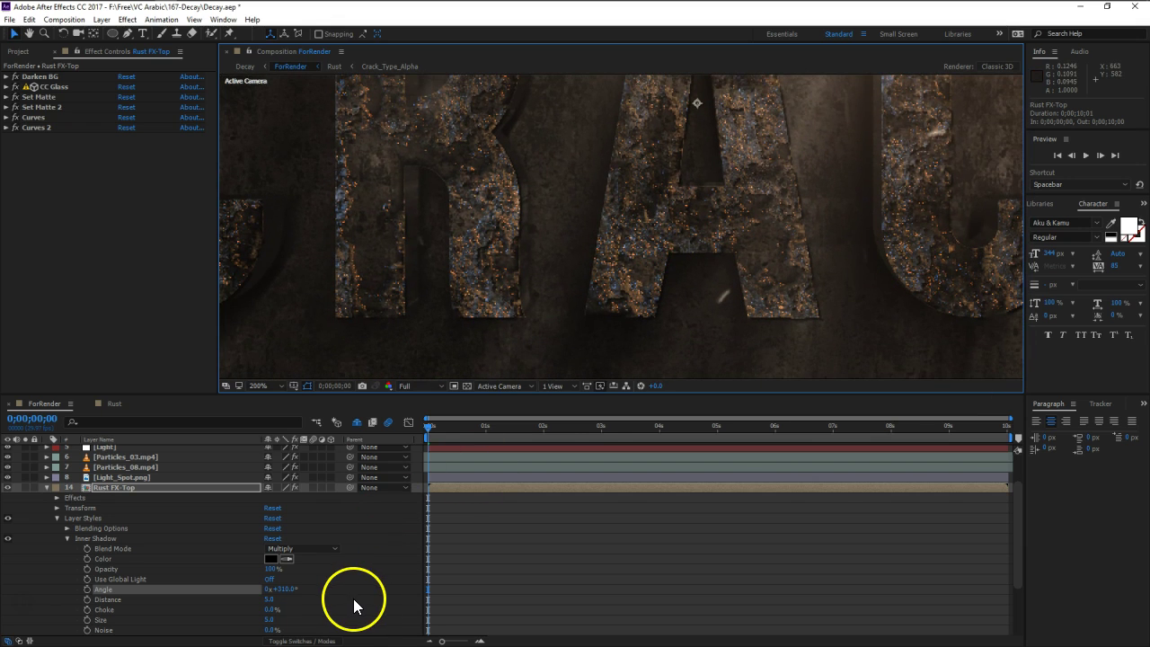
Set the Inner Shadow distance to 10 and size to 3 on Rust FX-Top, check the letters and collapse the layer.
left_click_drag(270, 604, 267, 602)
left_click(274, 602)
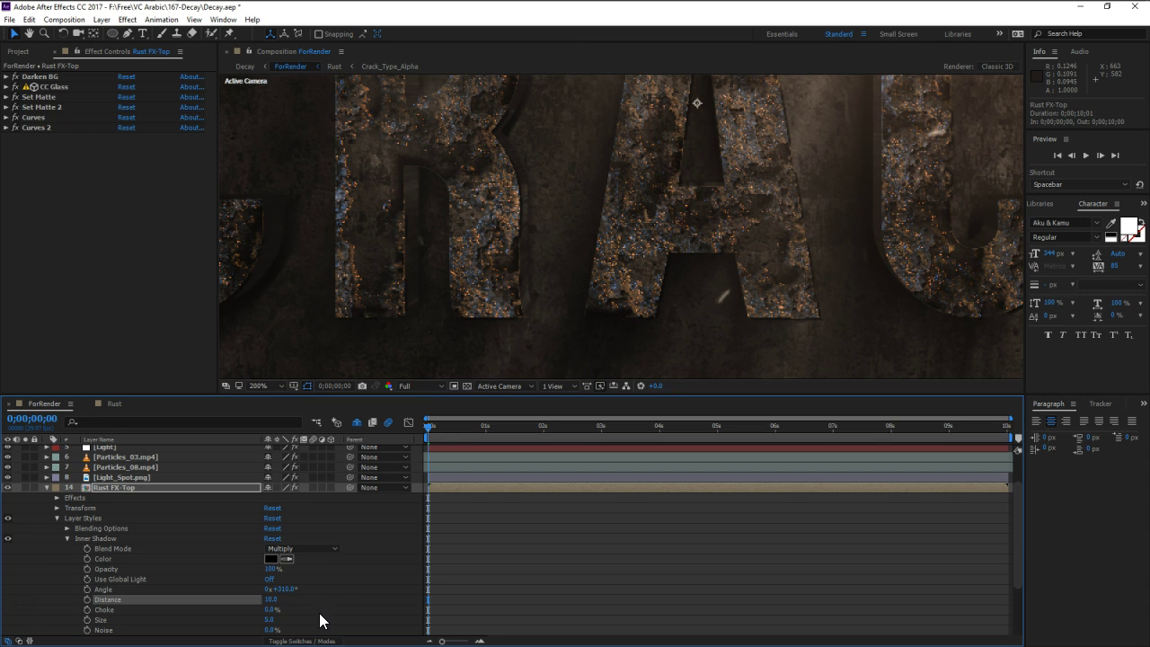
left_click(272, 619)
type("3")
left_click(331, 616)
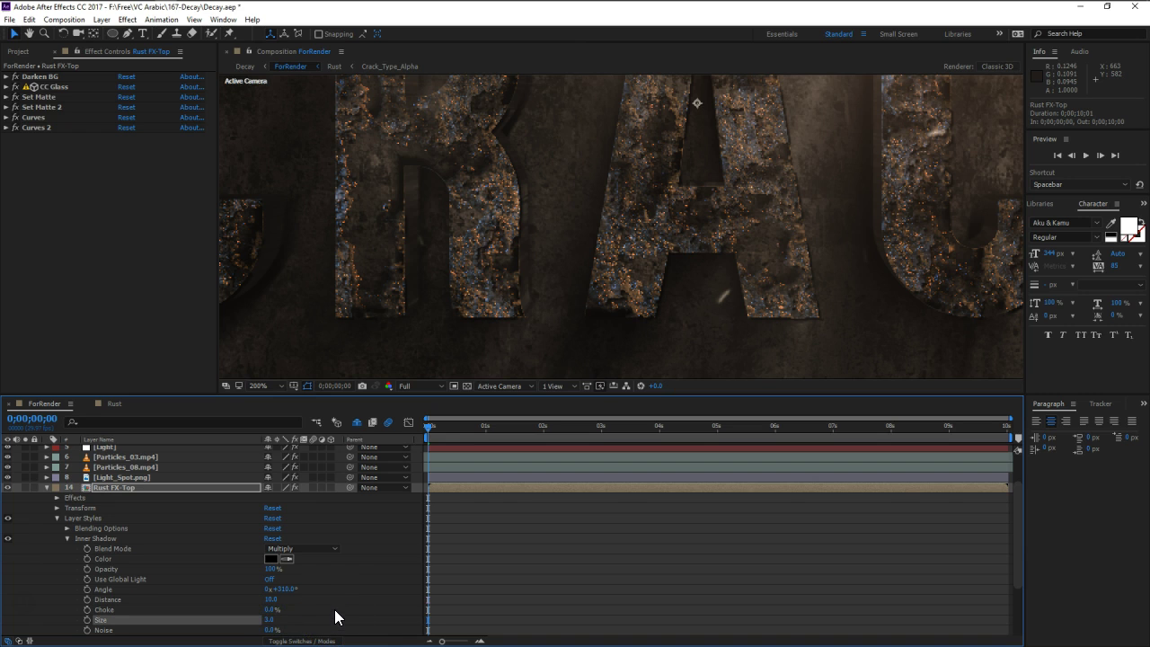
left_click_drag(789, 186, 777, 212)
left_click_drag(639, 230, 567, 324)
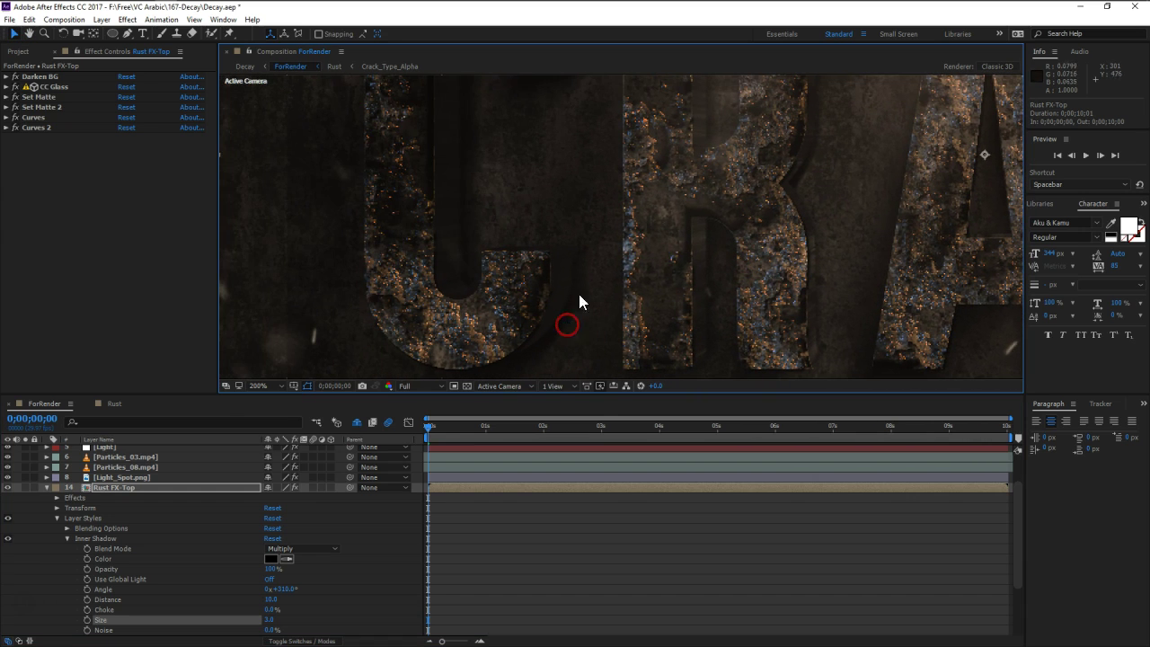
left_click_drag(757, 246, 688, 252)
left_click_drag(637, 297, 648, 275)
key("v")
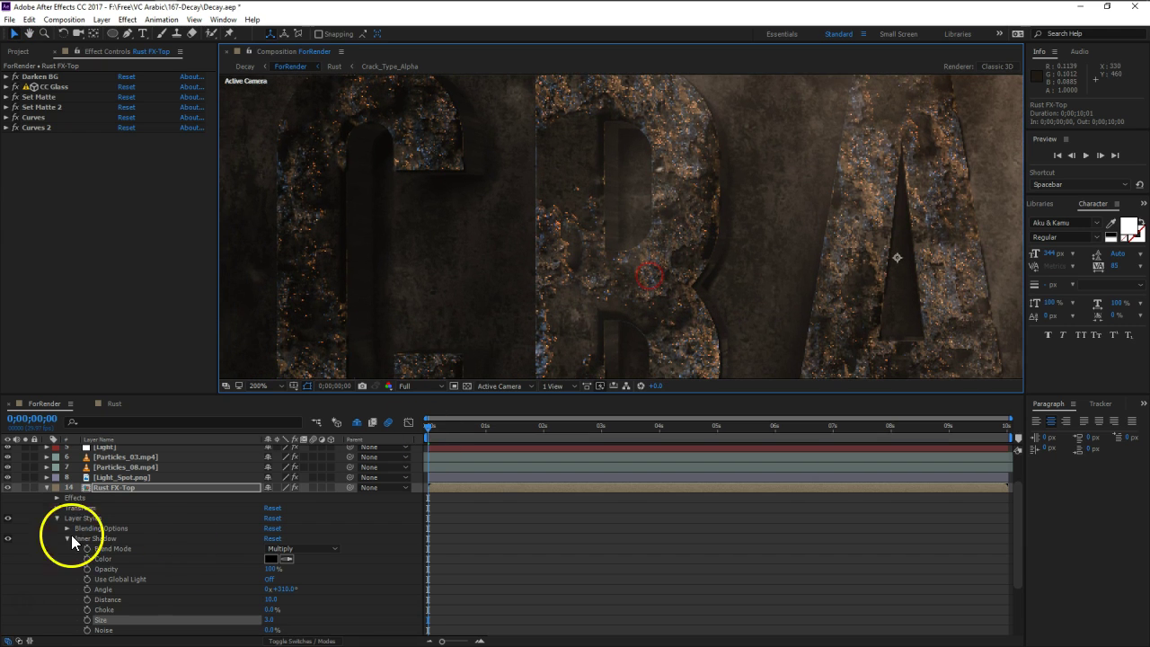
left_click(45, 488)
Readjust the RGB curve of Curves 2 on the Rust FX-Lower layer.
left_click(123, 541)
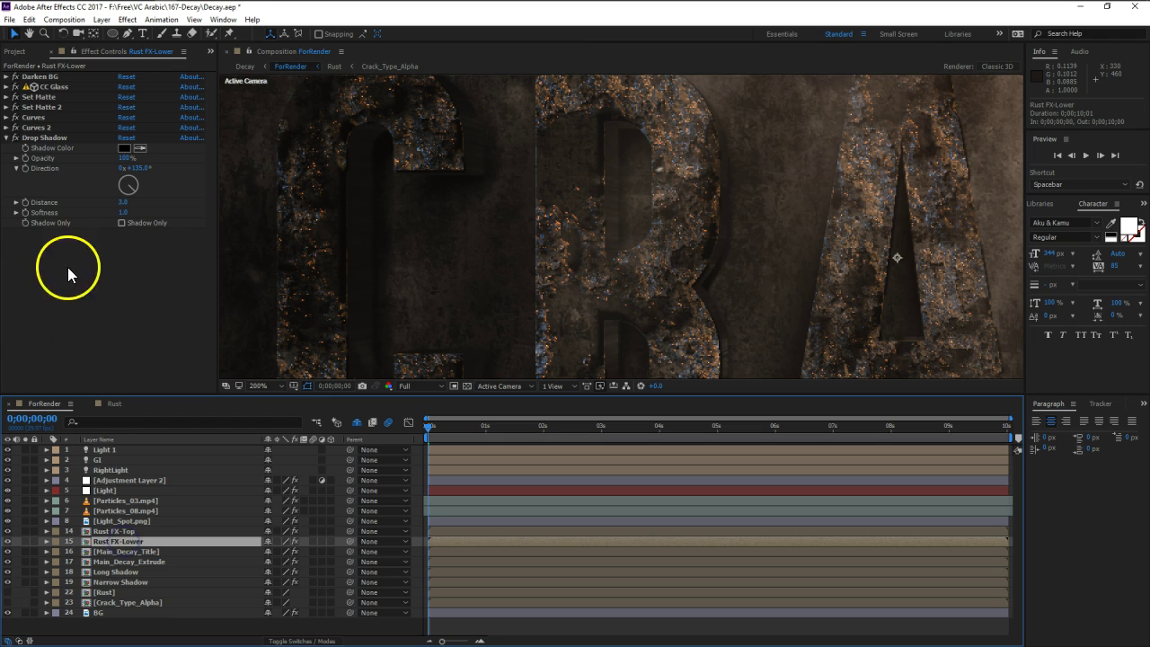
left_click(6, 128)
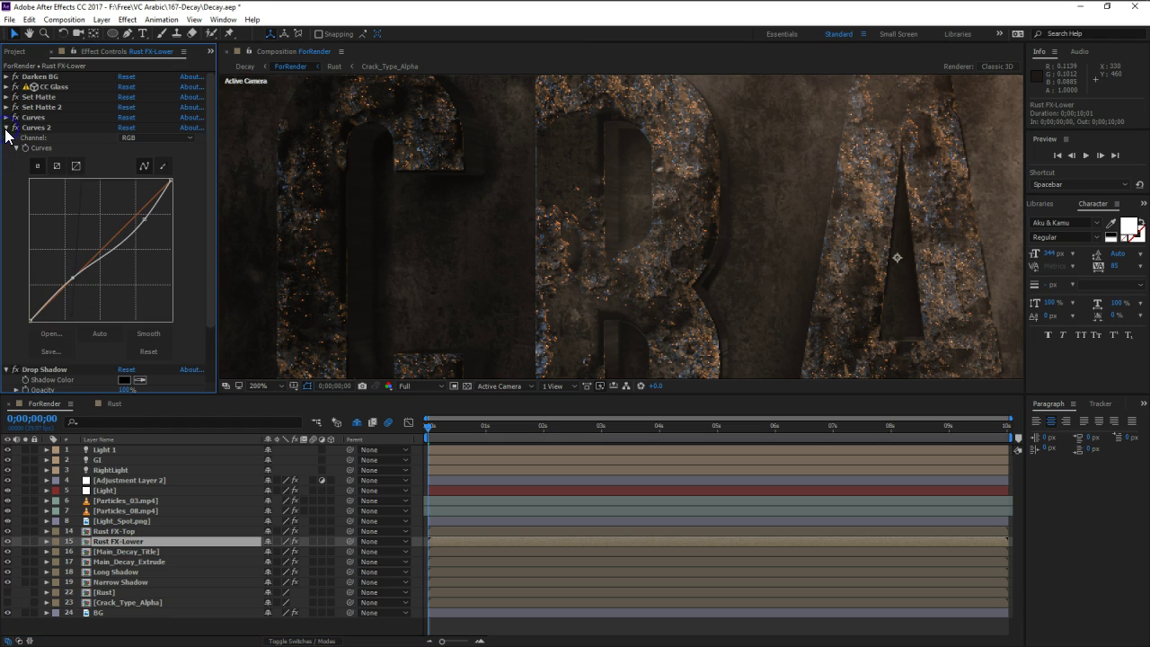
mouse_move(72, 276)
left_mouse_down()
mouse_move(74, 294)
mouse_move(74, 279)
left_mouse_up()
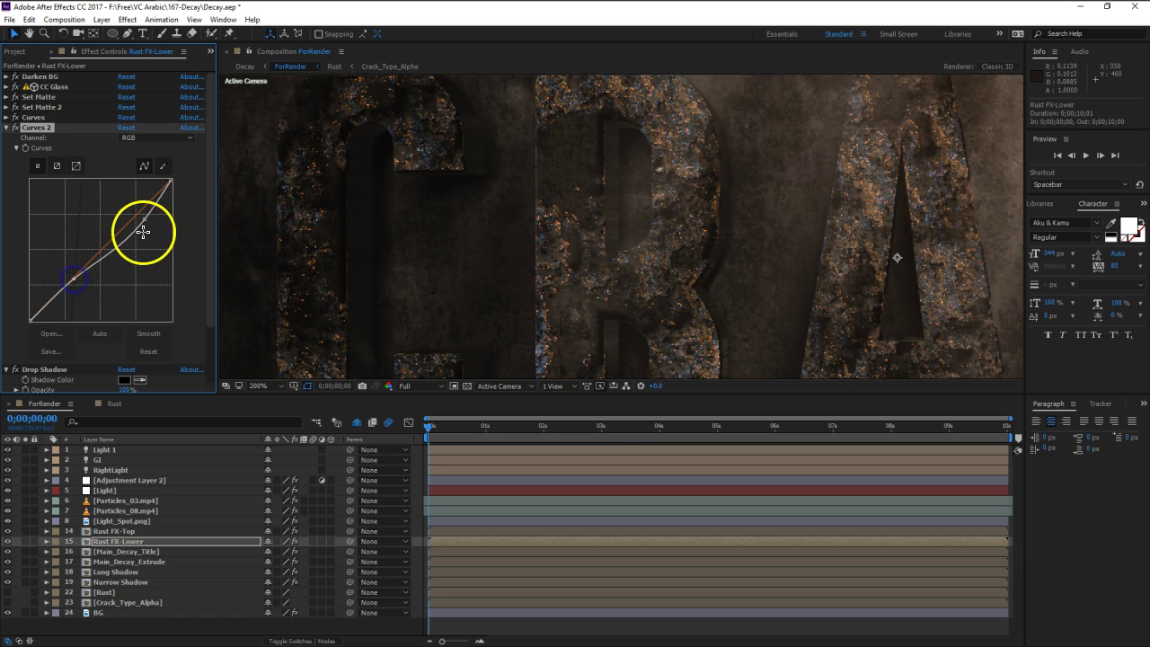
Pull the RGB curve of Curves on the Rust FX-Top layer down further to darken the rust midtones.
left_click(111, 531)
left_click(6, 118)
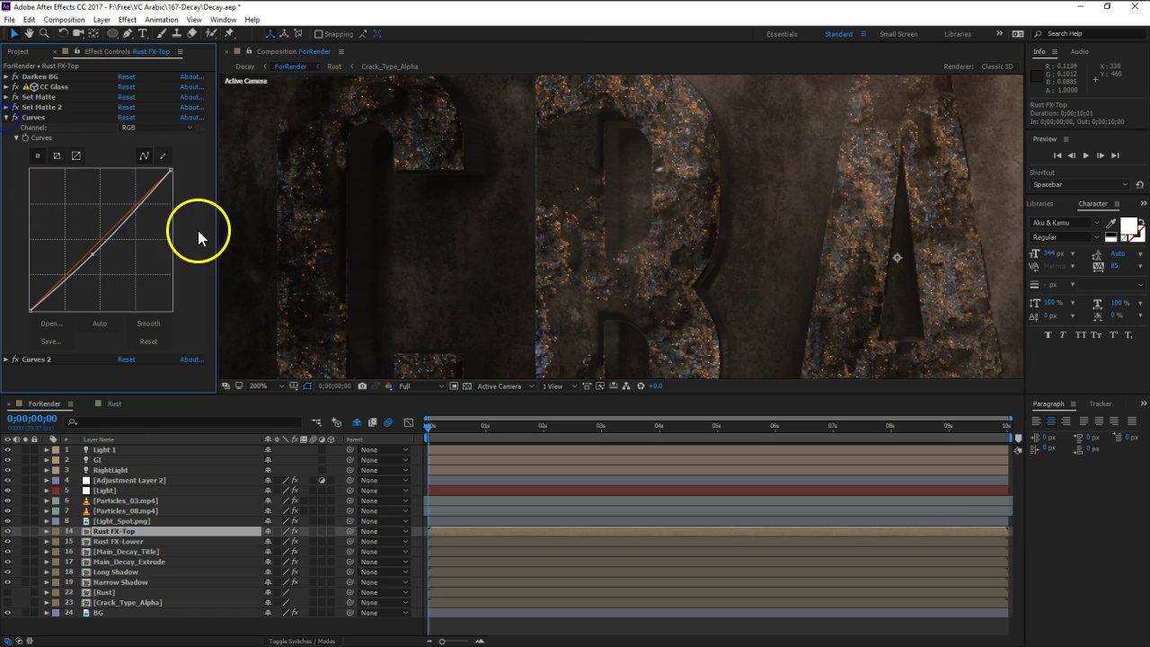
left_click_drag(95, 257, 390, 36)
left_click_drag(93, 254, 102, 264)
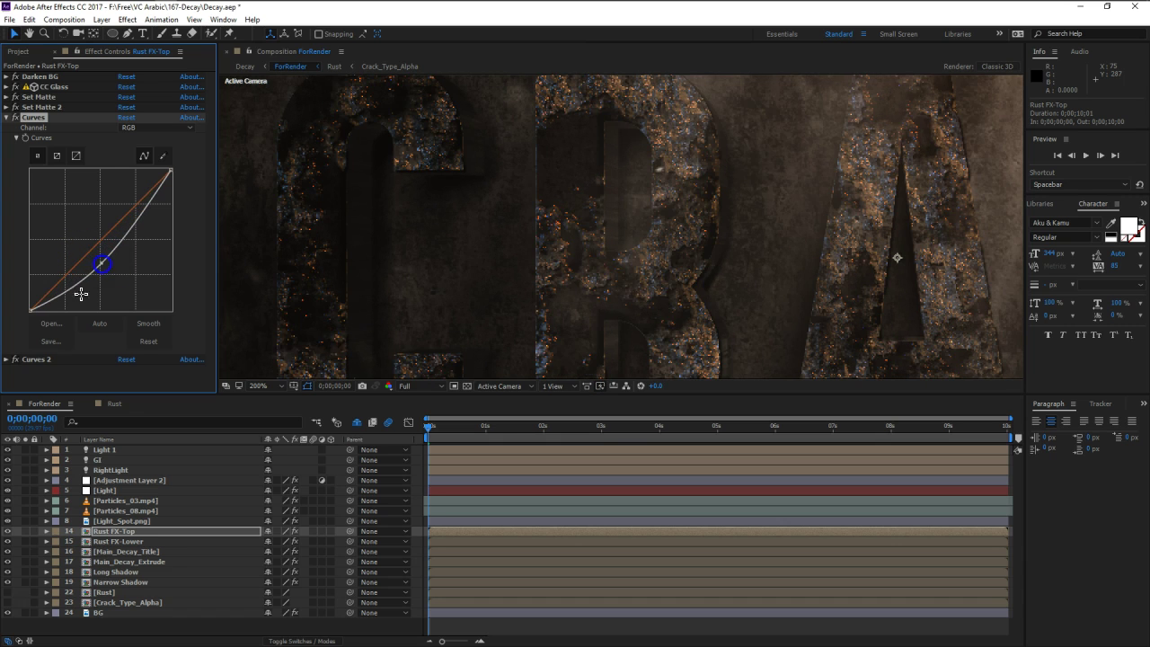
left_click_drag(694, 319, 693, 221)
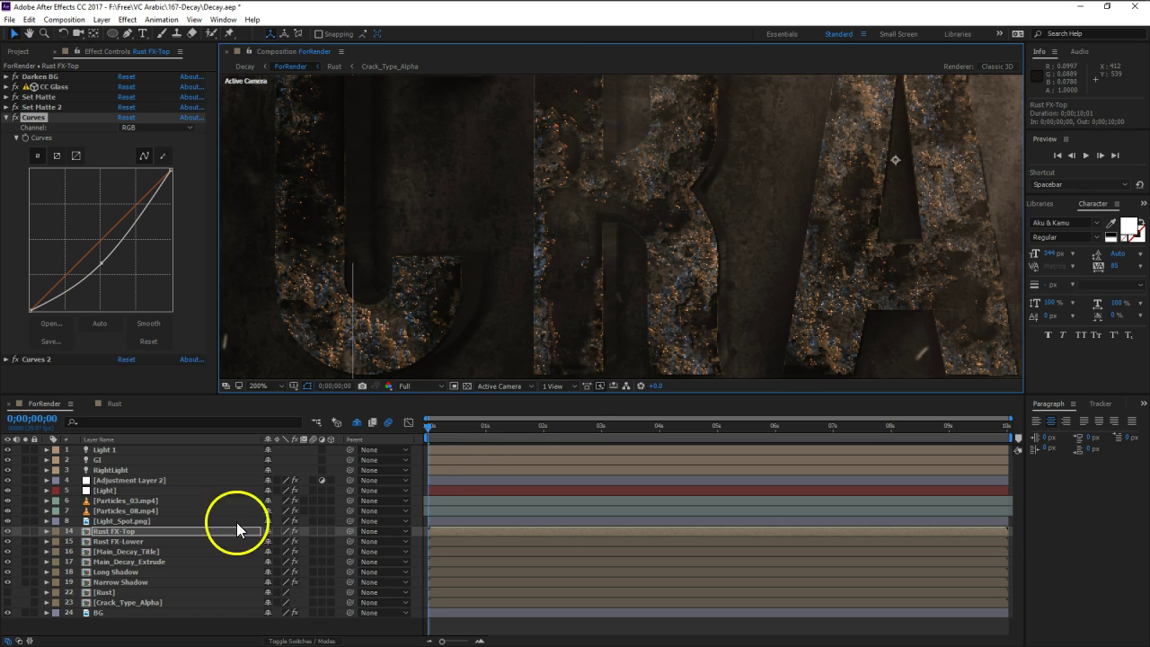
Fine-tune the individual color channels of Curves on Rust FX-Top and compare the letters with the effect off and on.
left_click(154, 126)
left_click(158, 148)
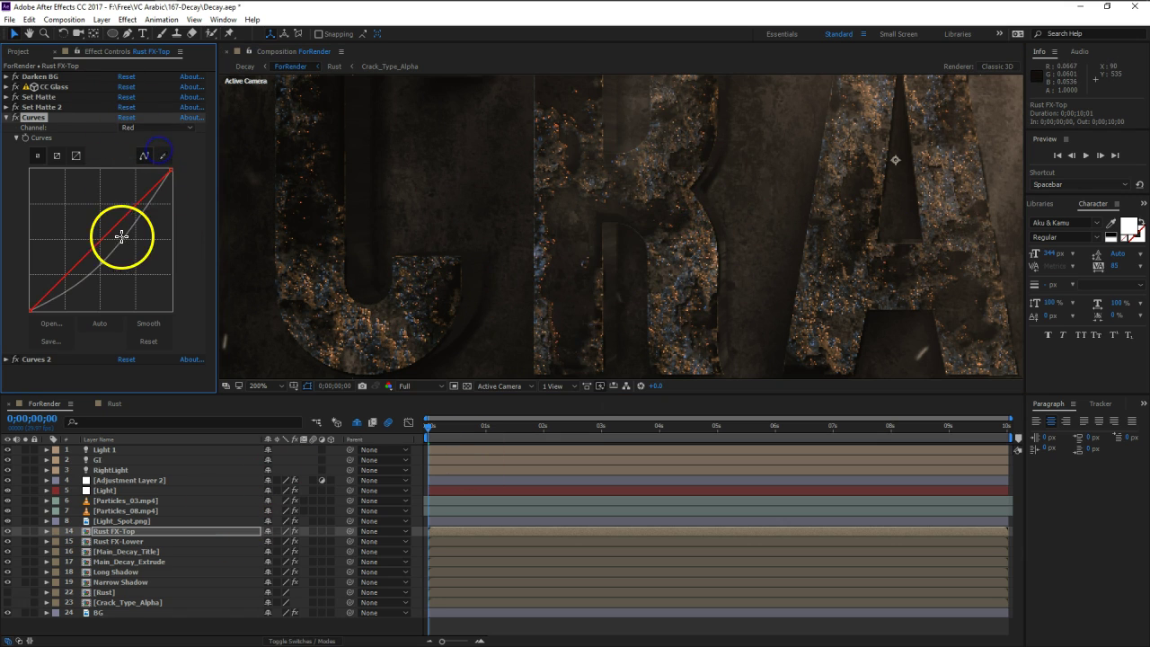
left_click_drag(102, 238, 102, 261)
left_click(158, 127)
left_click(149, 180)
left_click(97, 259)
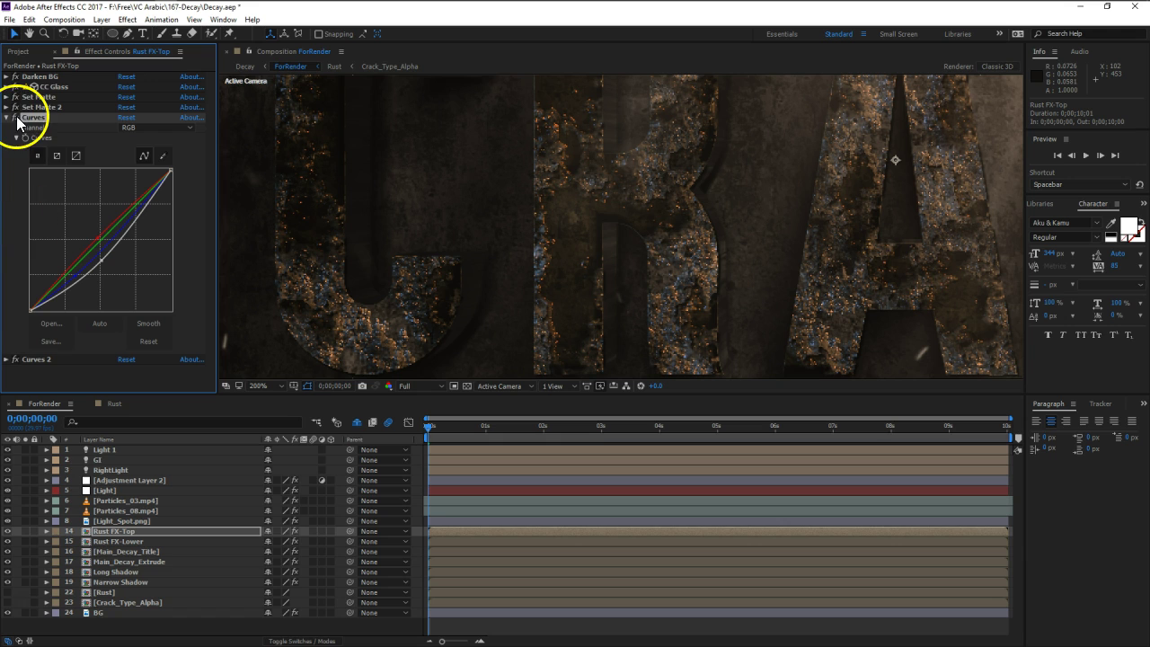
left_click(16, 117)
left_click(15, 118)
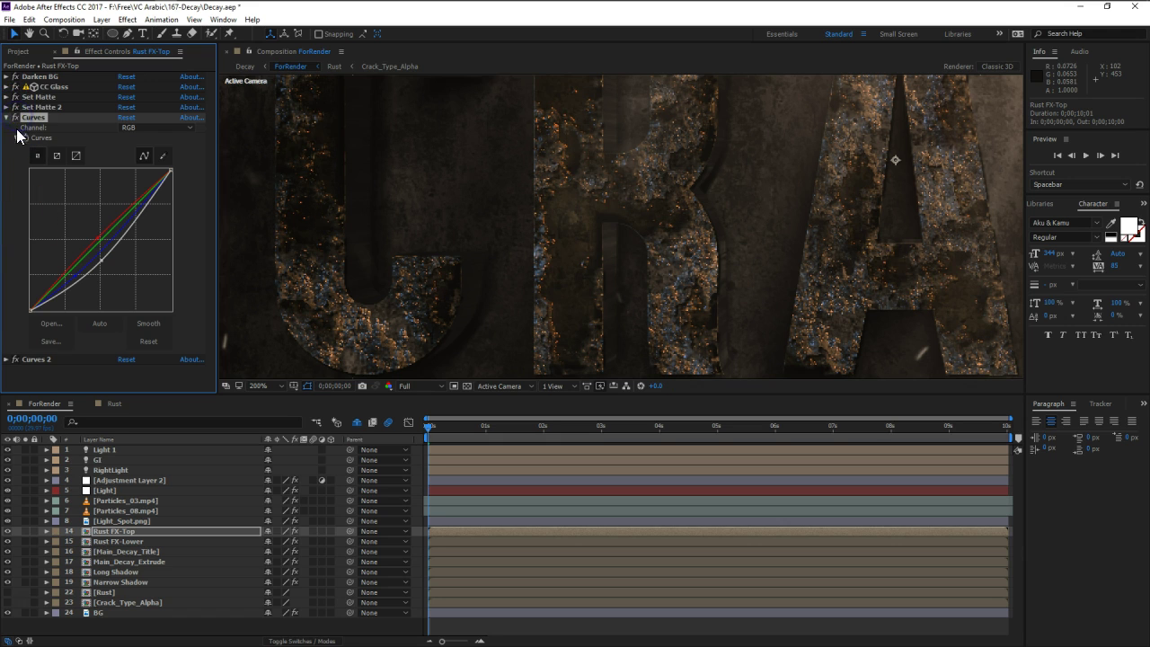
Collapse Curves on Rust FX-Top, reorder it below Curves 2, and check the whole title.
left_click(6, 117)
left_click_drag(33, 118, 52, 167)
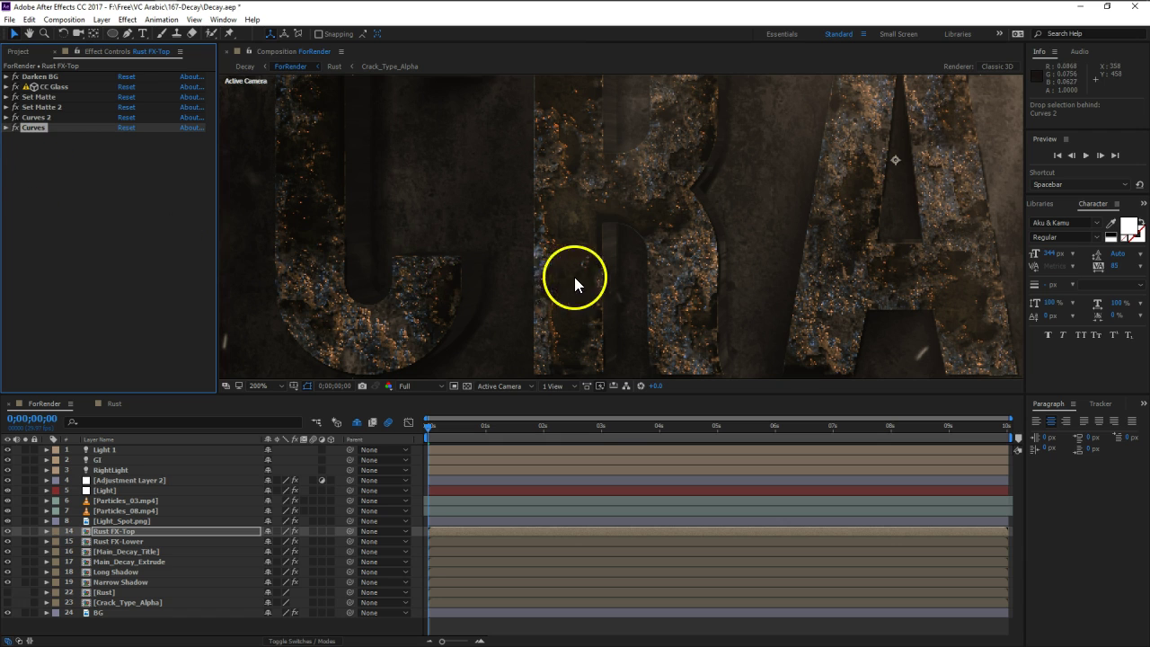
scroll(574, 277, "down", 1)
left_click_drag(901, 230, 674, 243)
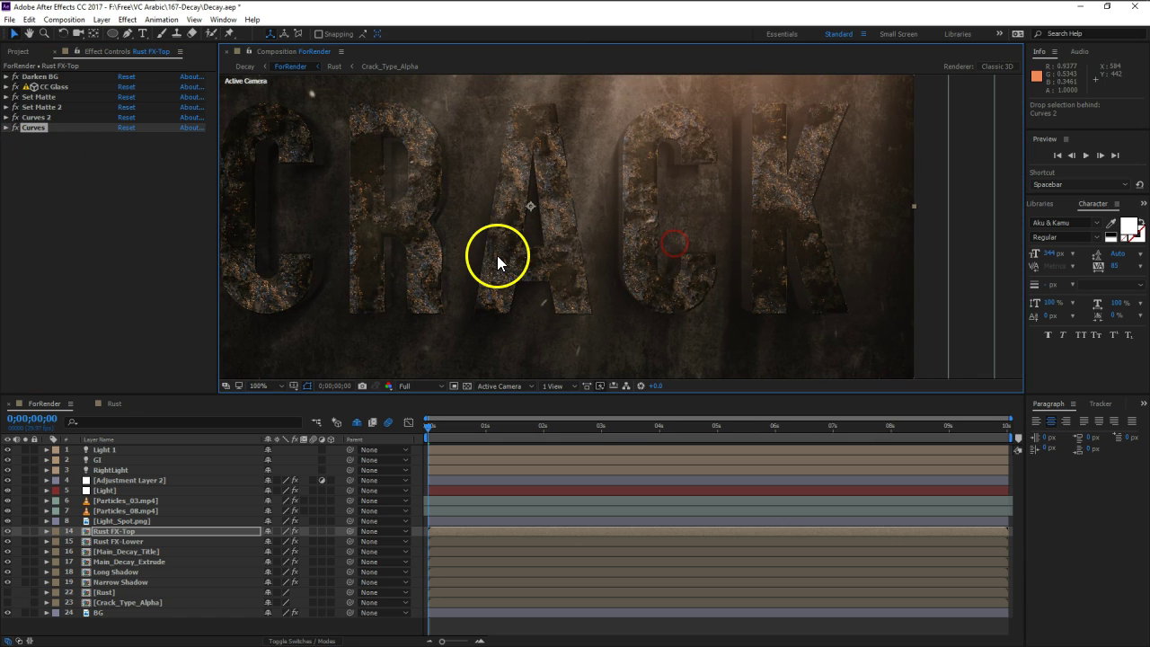
key("h")
left_click_drag(499, 262, 556, 253)
key("v")
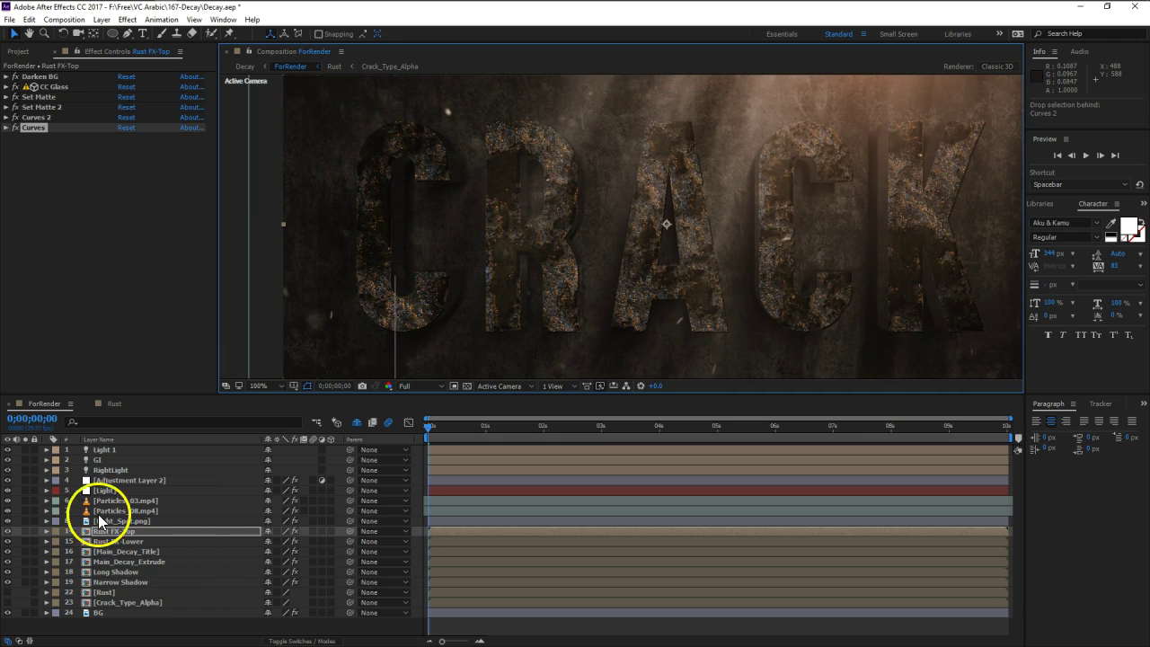
Reposition RightLight beyond the right edge of the frame, with X at 1878.3 and Z at 832.6.
left_click(109, 471)
key("p")
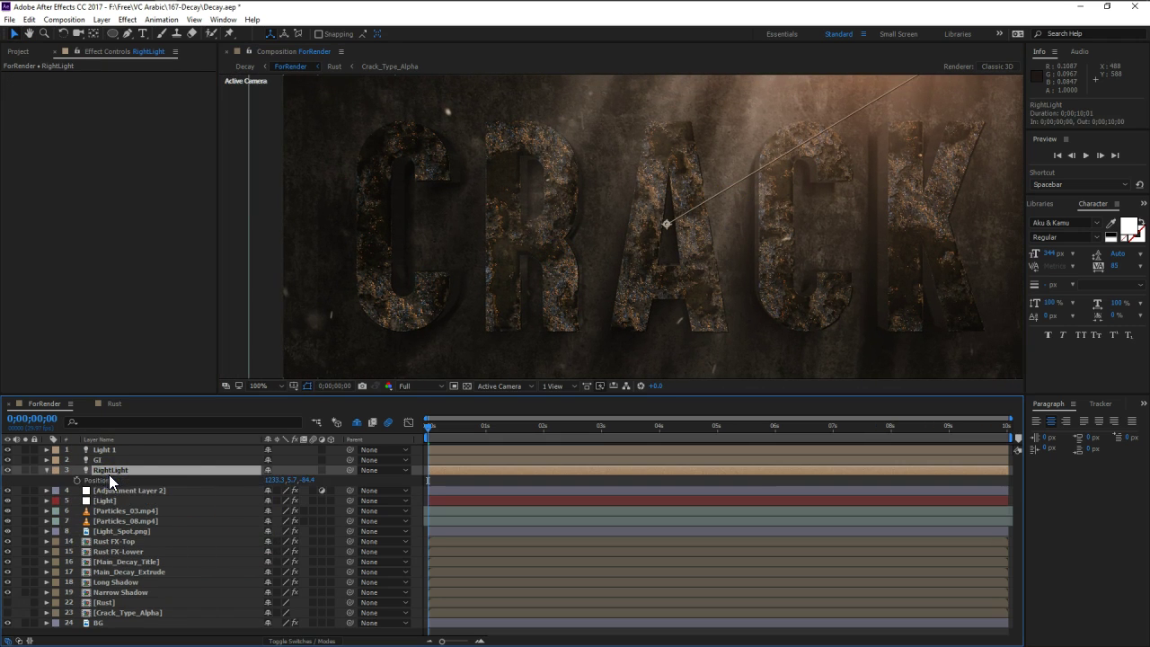
left_click_drag(307, 480, 647, 465)
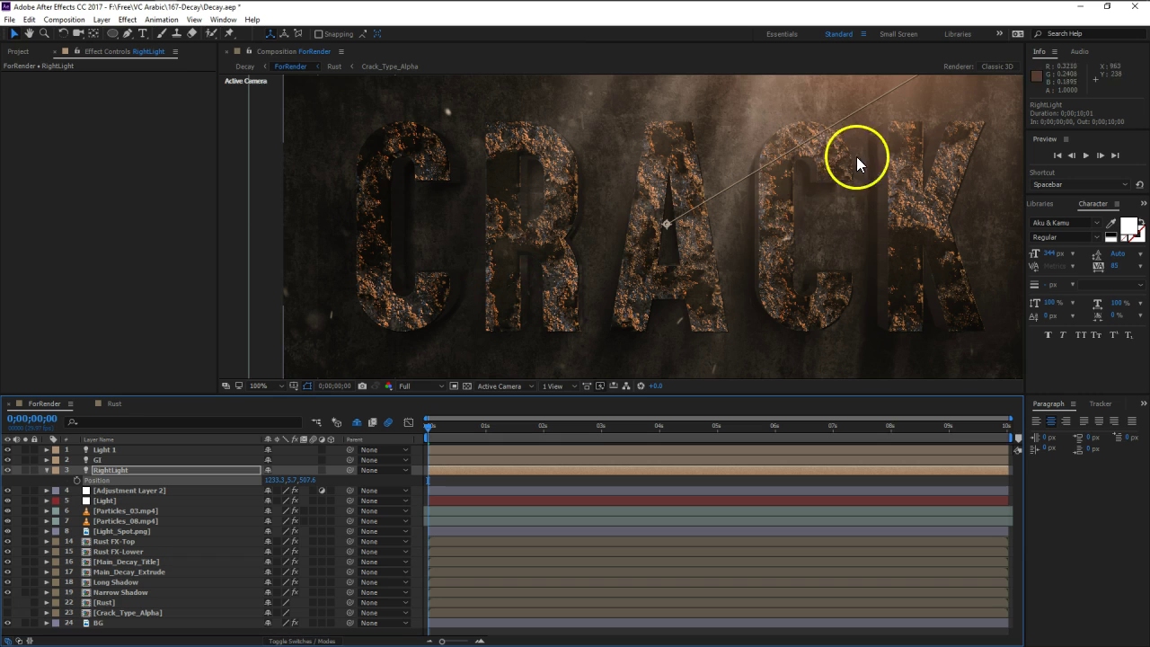
scroll(788, 214, "down", 2)
scroll(762, 213, "up", 1)
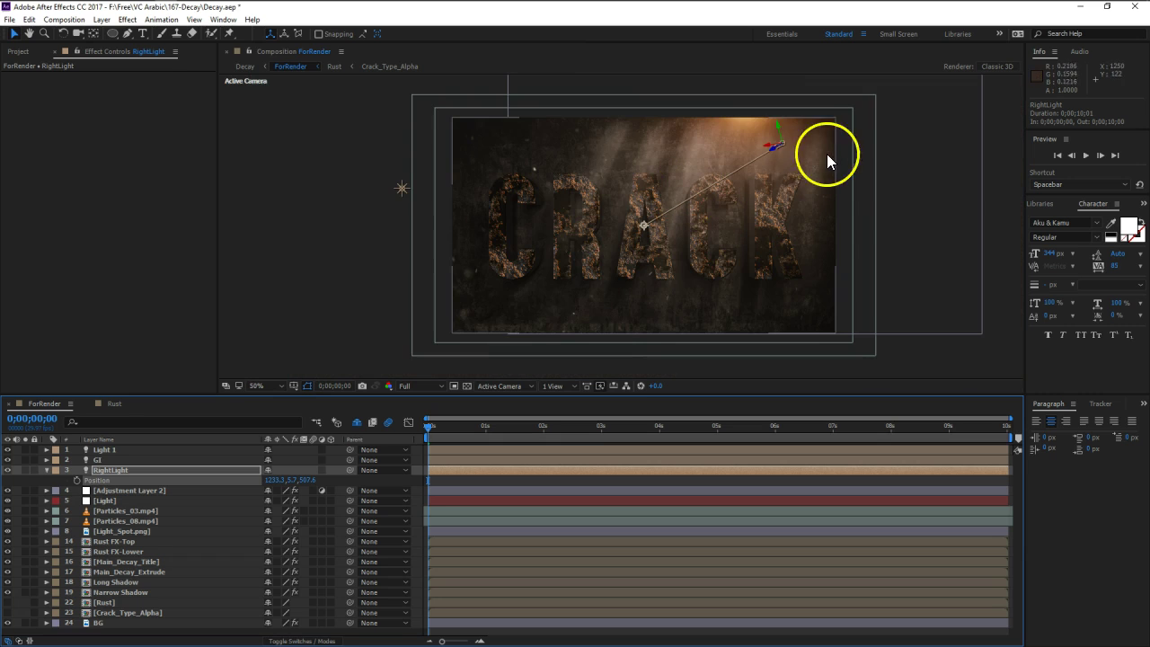
left_click_drag(281, 485, 383, 469)
left_click_drag(537, 457, 493, 468)
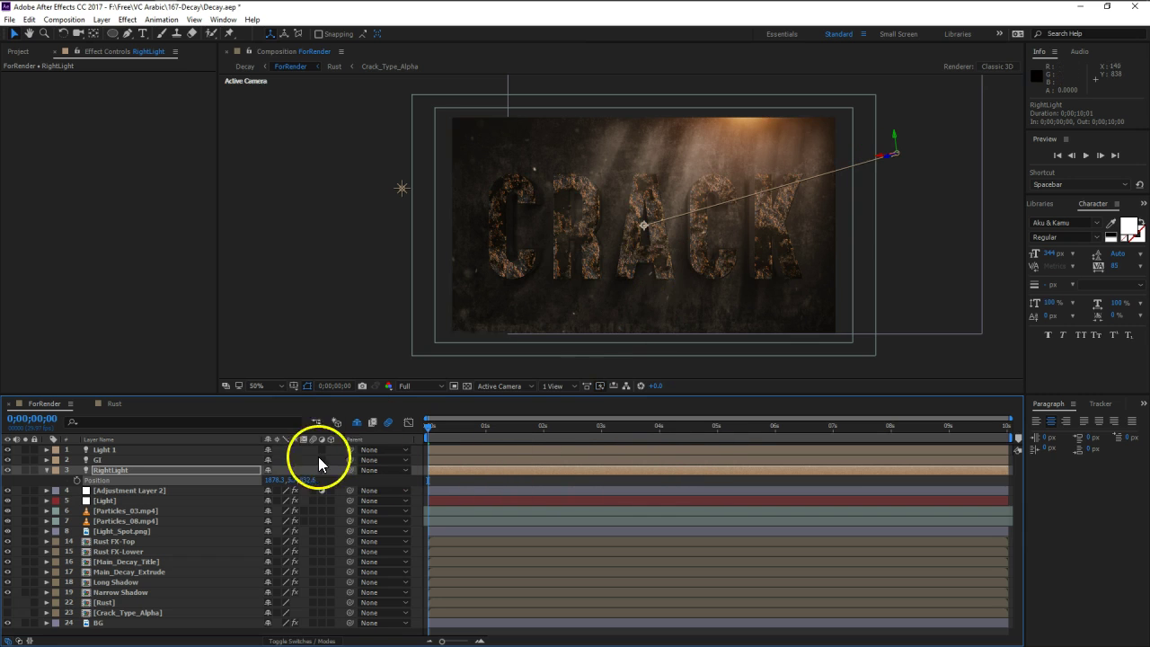
key("slash")
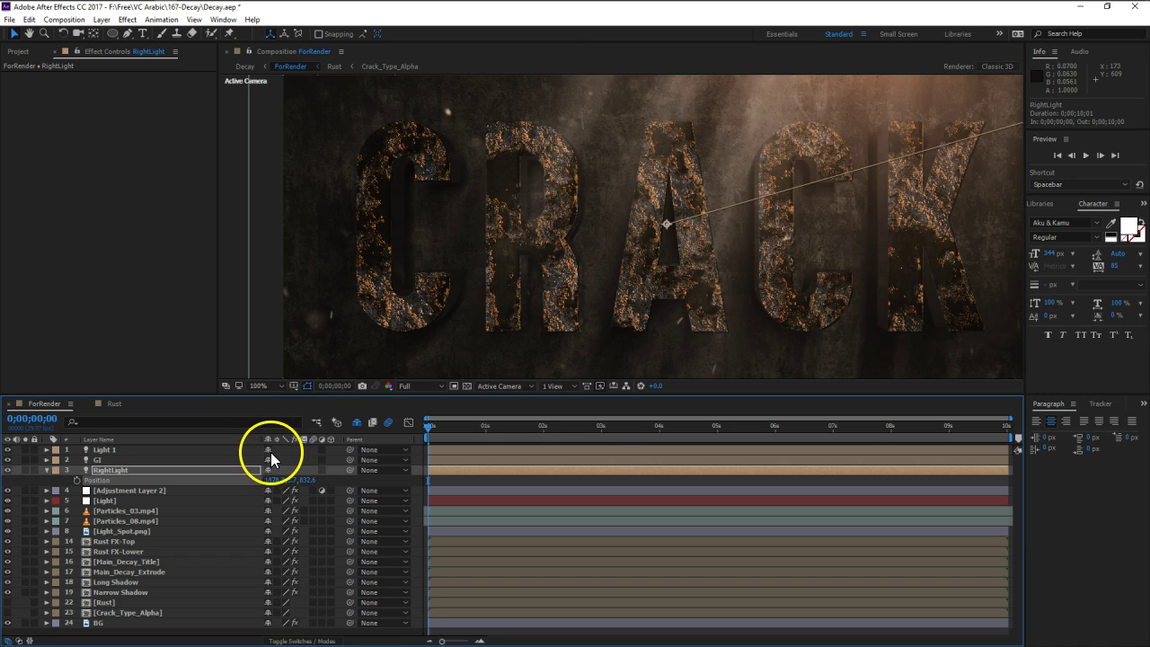
Set RightLight's intensity to 471% and collapse its light options.
key("a")
key("a")
left_click_drag(271, 489, 149, 498)
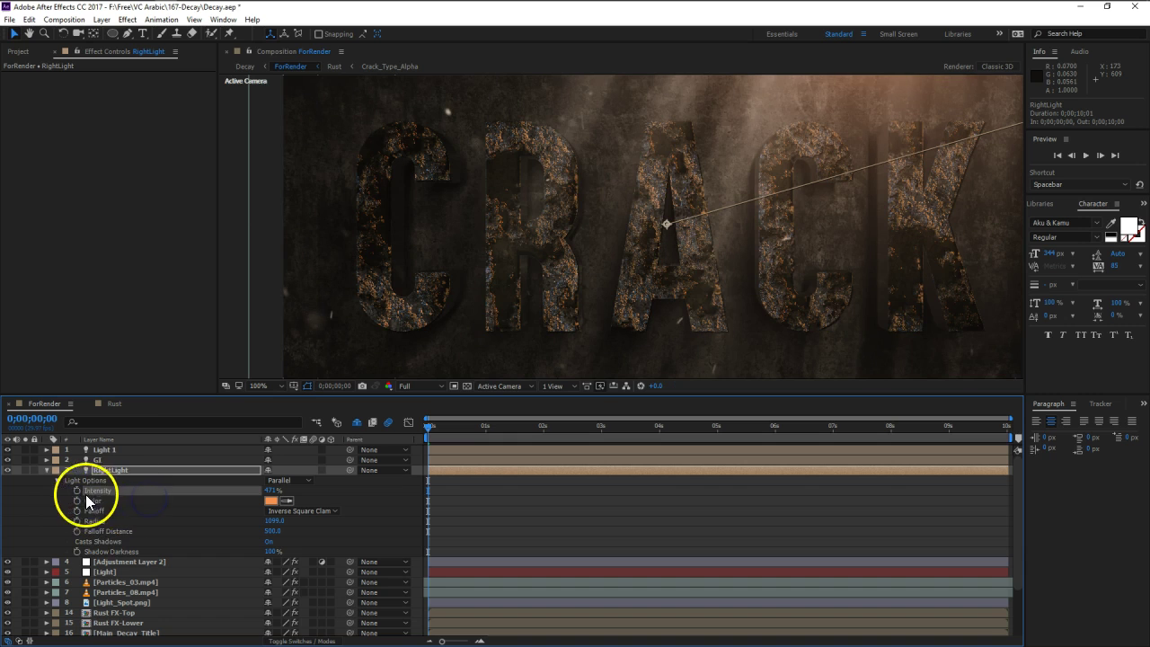
left_click(48, 470)
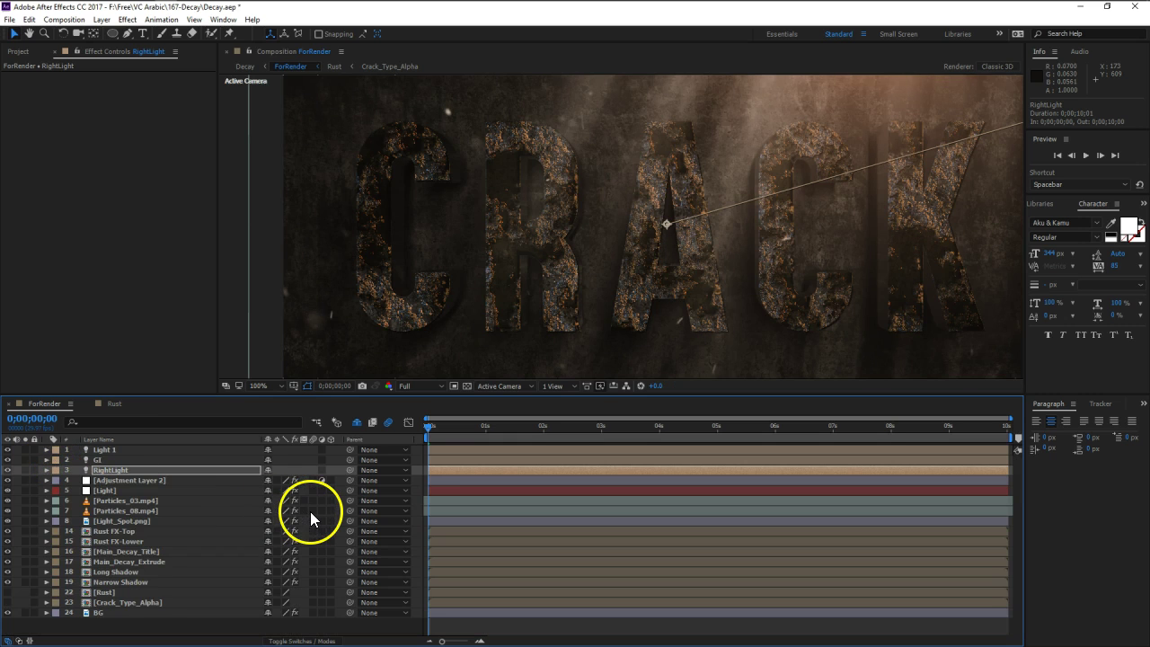
Set RightLight's Y position to -382.3 and its Z position to 1779.6, and check the shading on the letters.
key("p")
left_click_drag(290, 479, 523, 532)
left_click_drag(296, 486, 207, 493)
left_click_drag(301, 485, 7, 513)
left_click(674, 155)
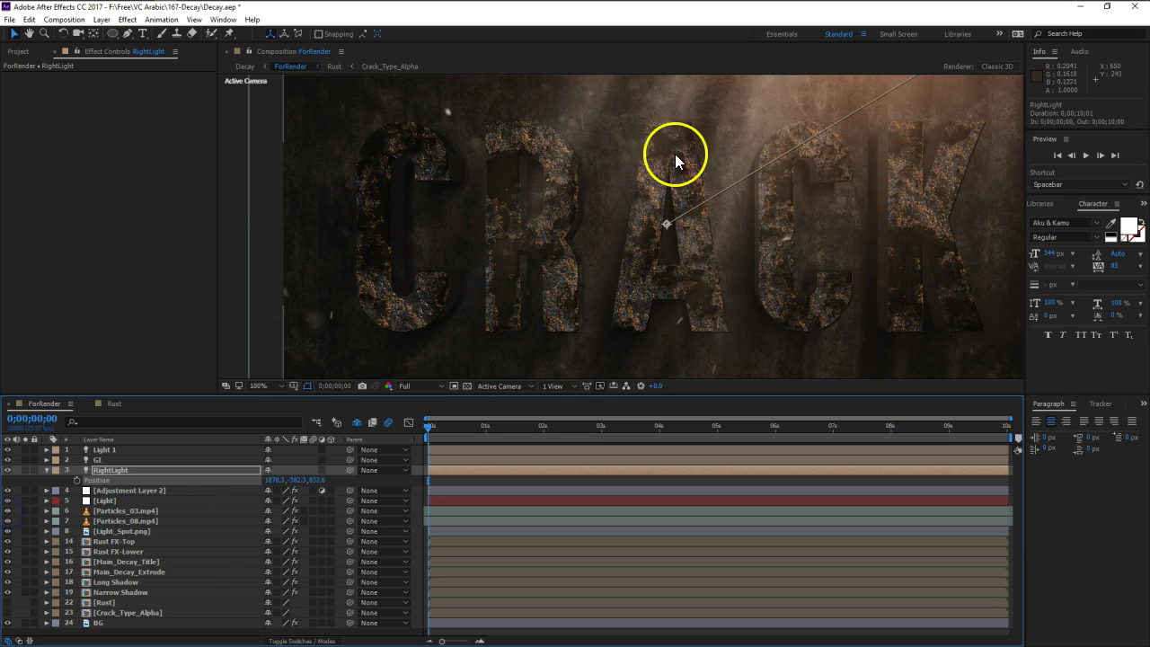
mouse_move(315, 480)
left_mouse_down()
mouse_move(154, 480)
mouse_move(293, 476)
left_mouse_up()
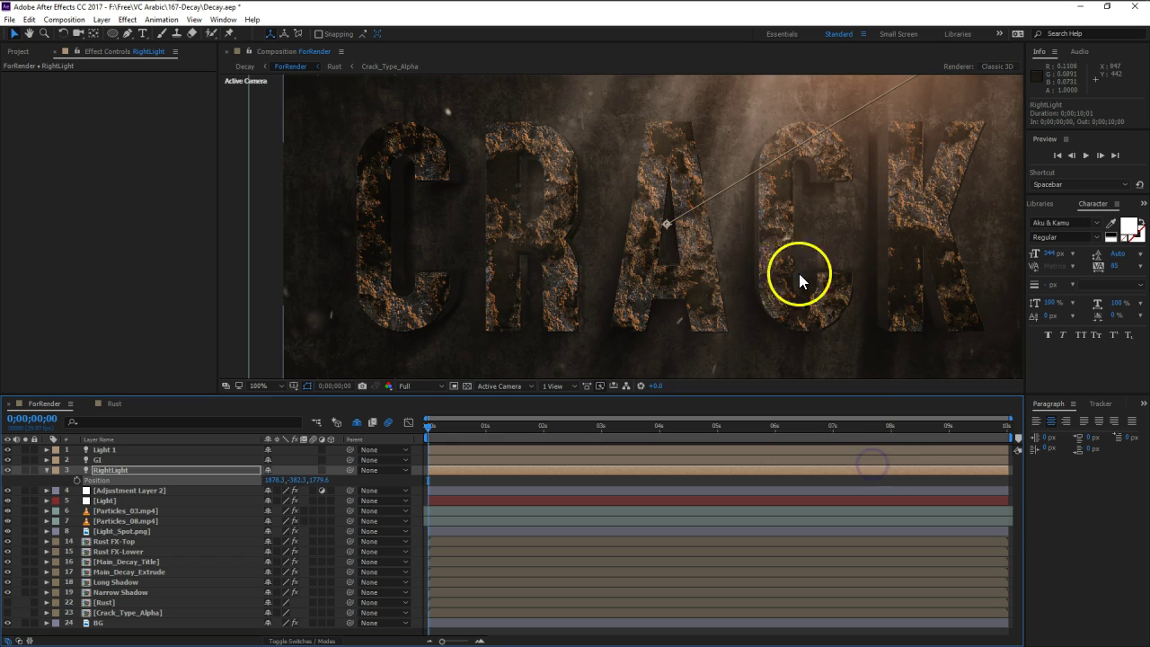
scroll(639, 247, "up", 2)
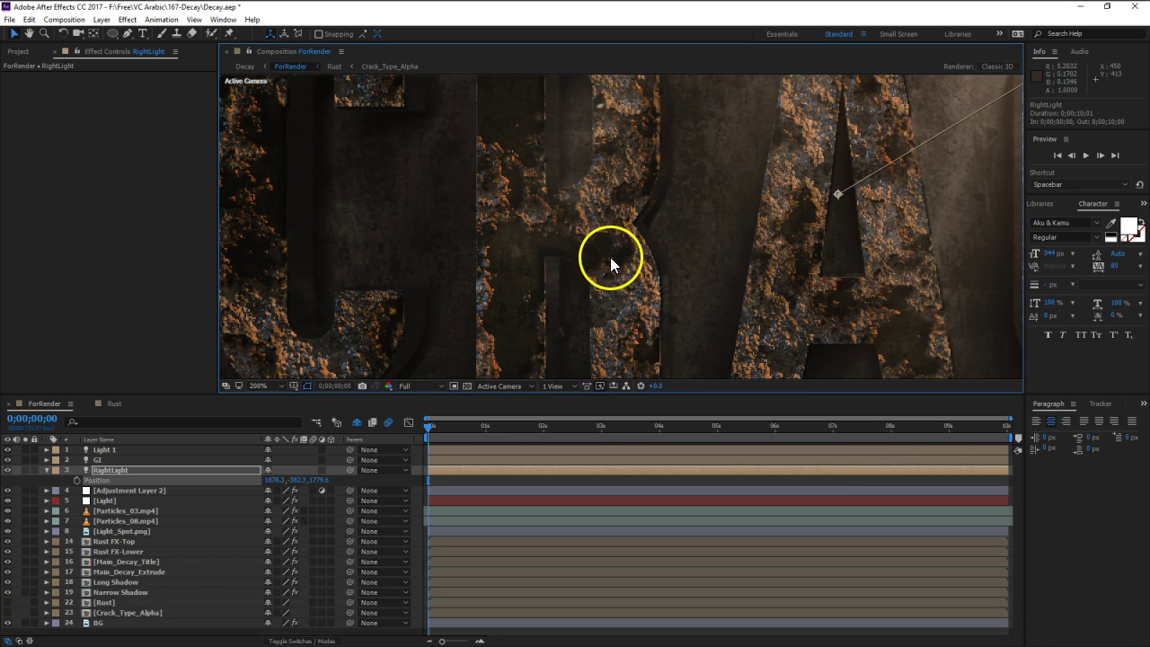
Set the Z position of Light 1 to 634.1.
left_click(139, 449)
key("p")
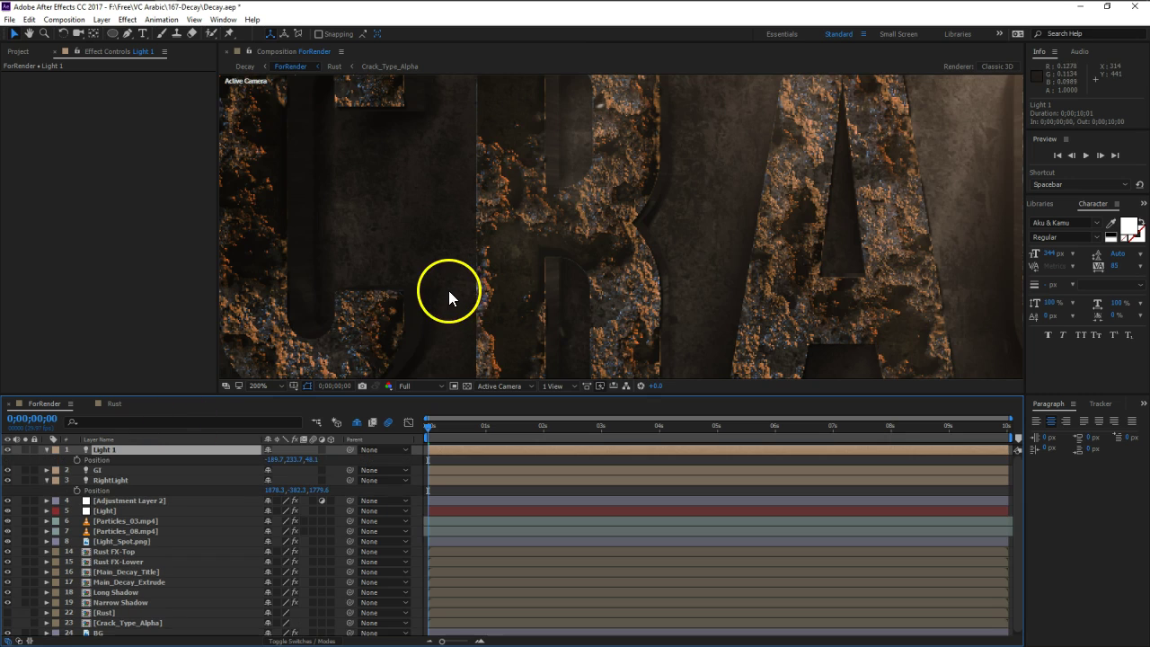
scroll(448, 290, "down", 4)
scroll(523, 243, "up", 2)
left_click_drag(524, 243, 533, 257)
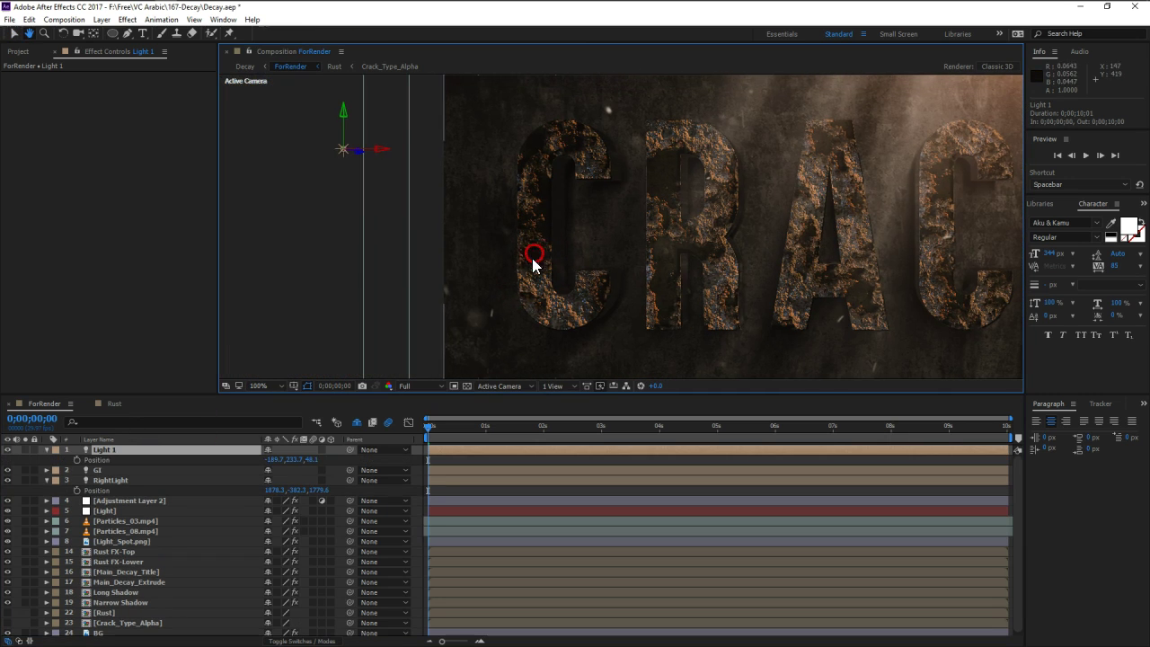
left_click_drag(312, 462, 649, 448)
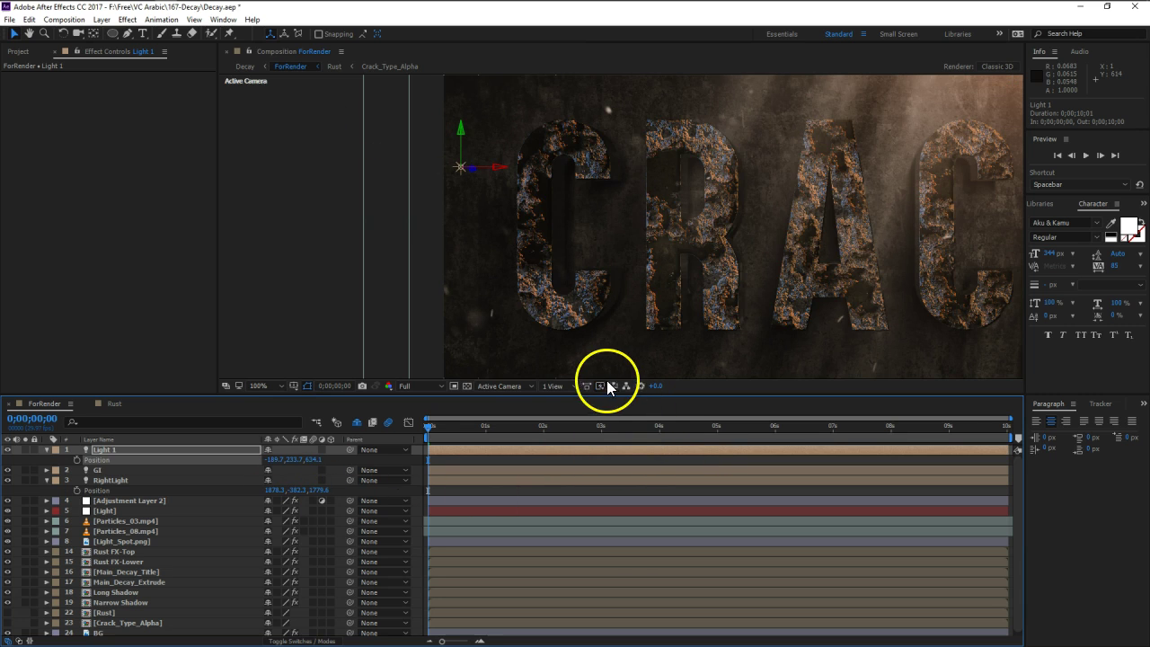
Set the X position of Light 1 to -392.7 and its Y position to 15.7, and inspect the rust up close.
left_click_drag(275, 462, 173, 459)
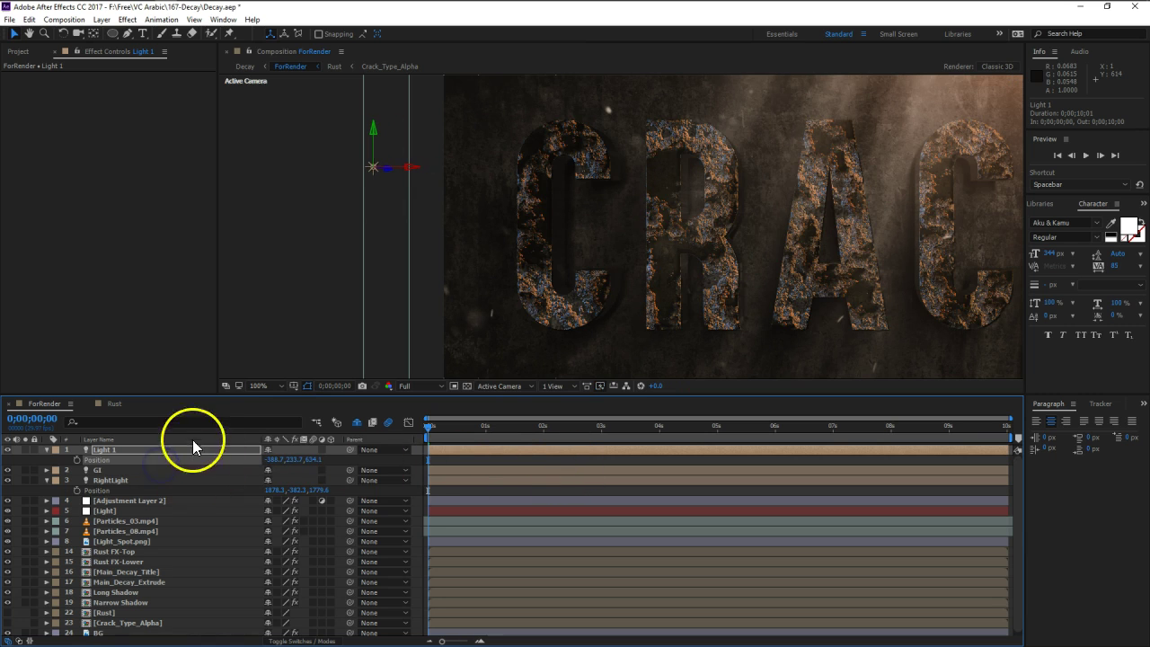
left_click_drag(274, 460, 575, 448)
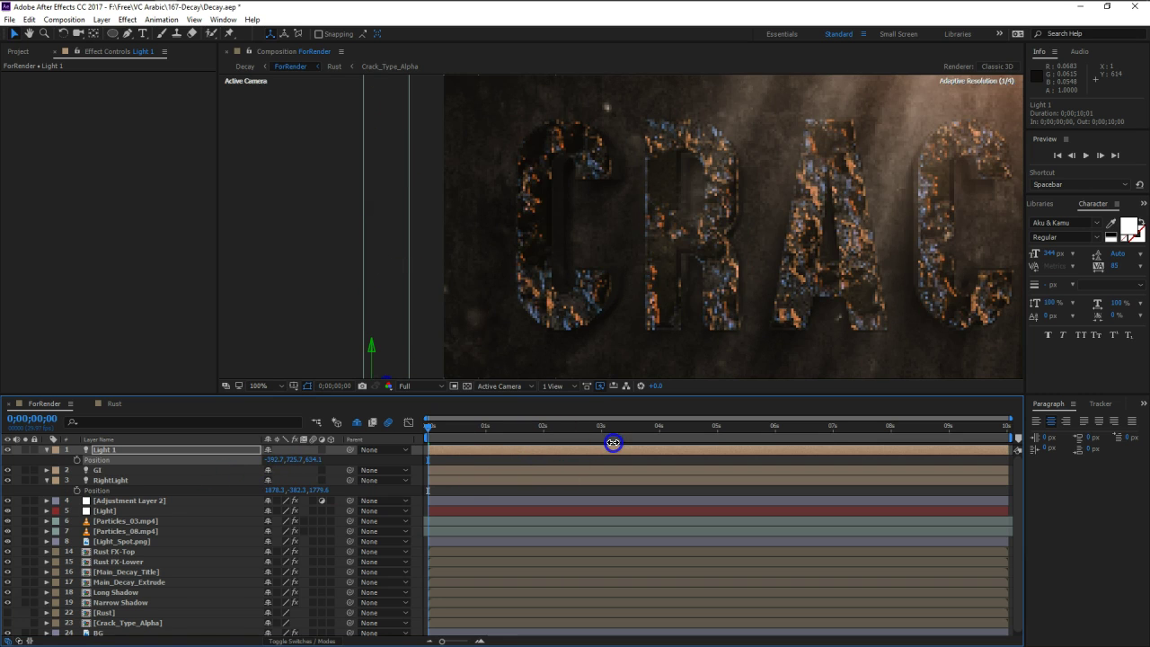
key("space")
left_click_drag(837, 283, 813, 258)
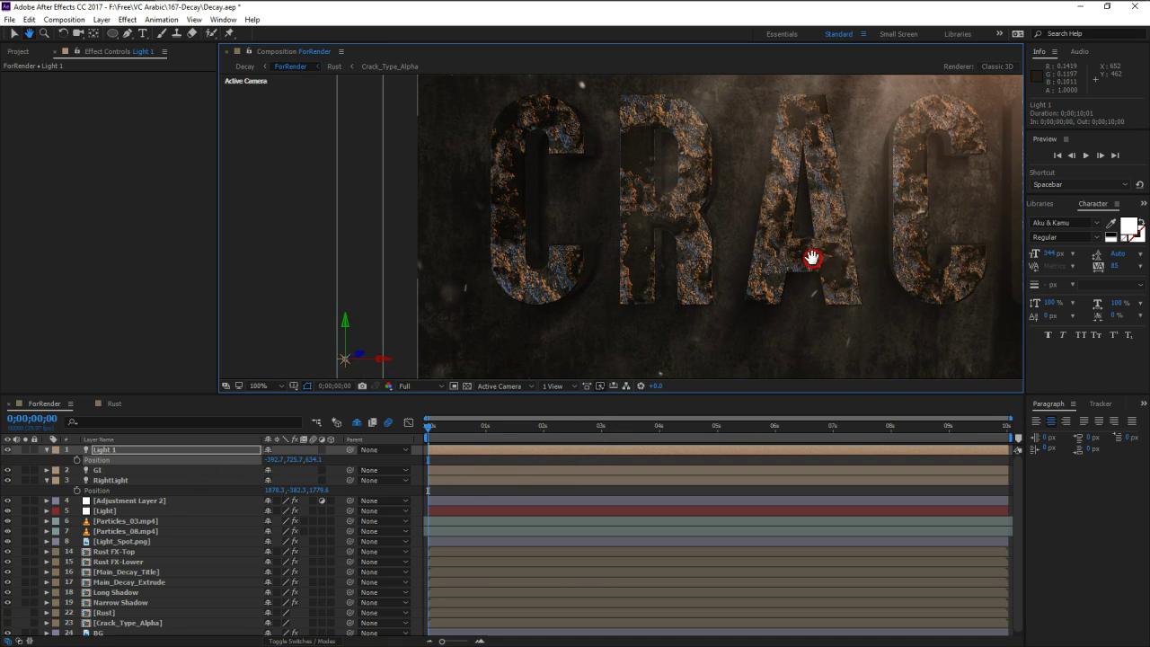
left_click_drag(290, 464, 243, 470)
left_click_drag(745, 225, 637, 244)
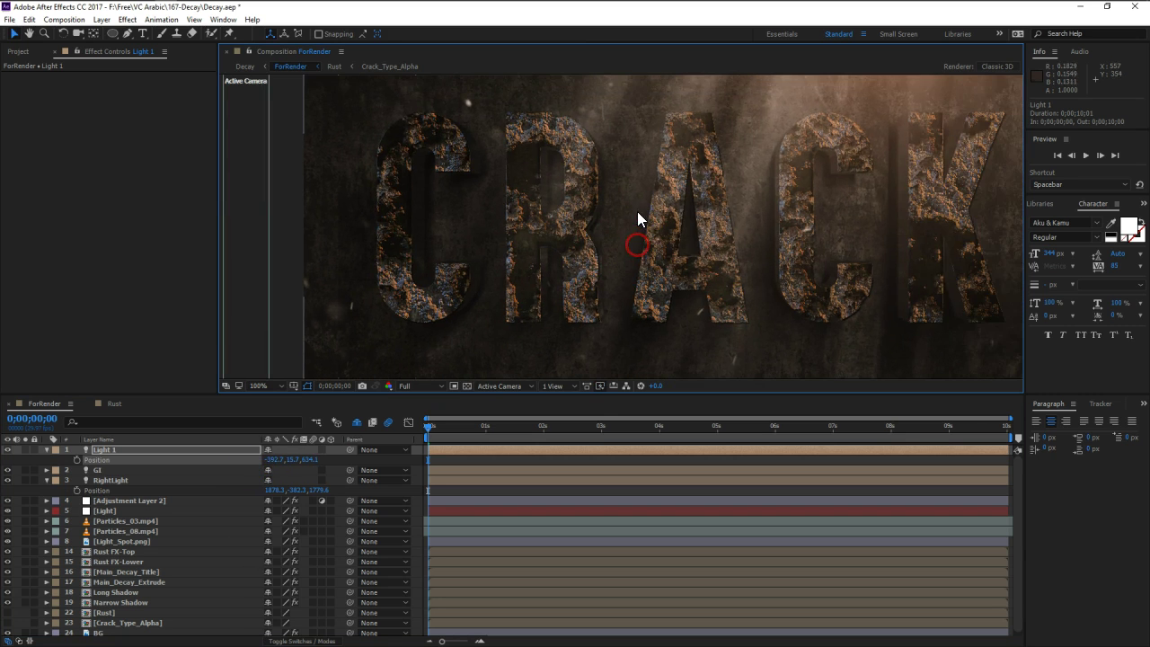
scroll(638, 220, "up", 1)
left_click_drag(557, 240, 637, 210)
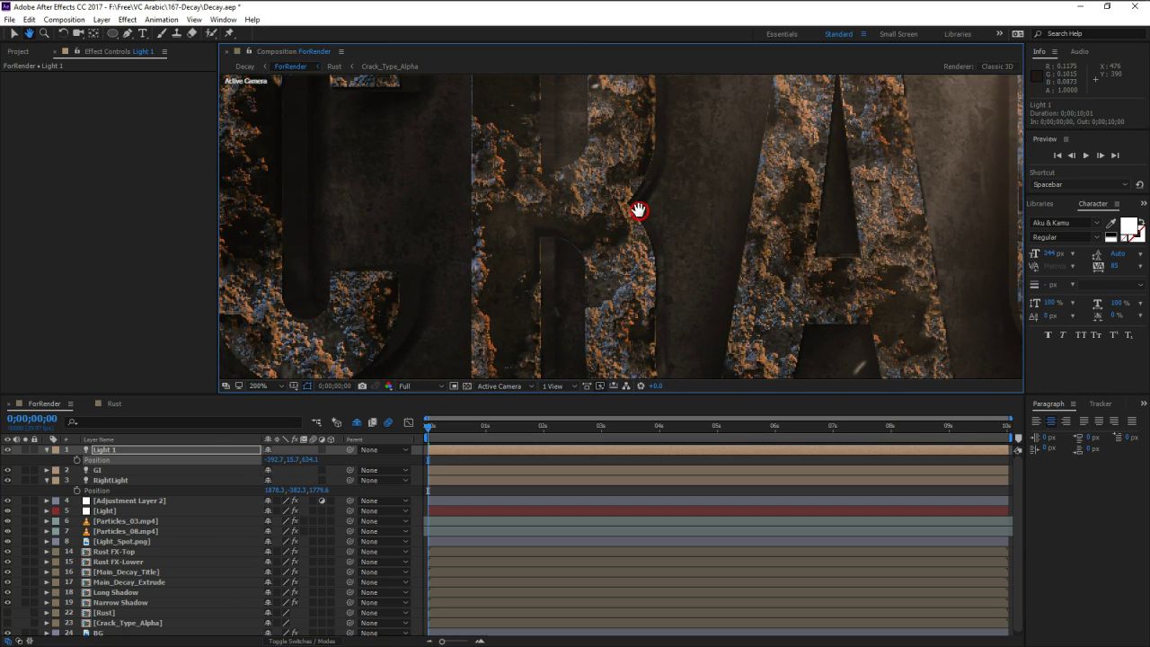
Try the peach color F9C190 on Light 1 in its light options.
left_click(126, 455)
key("a")
key("a")
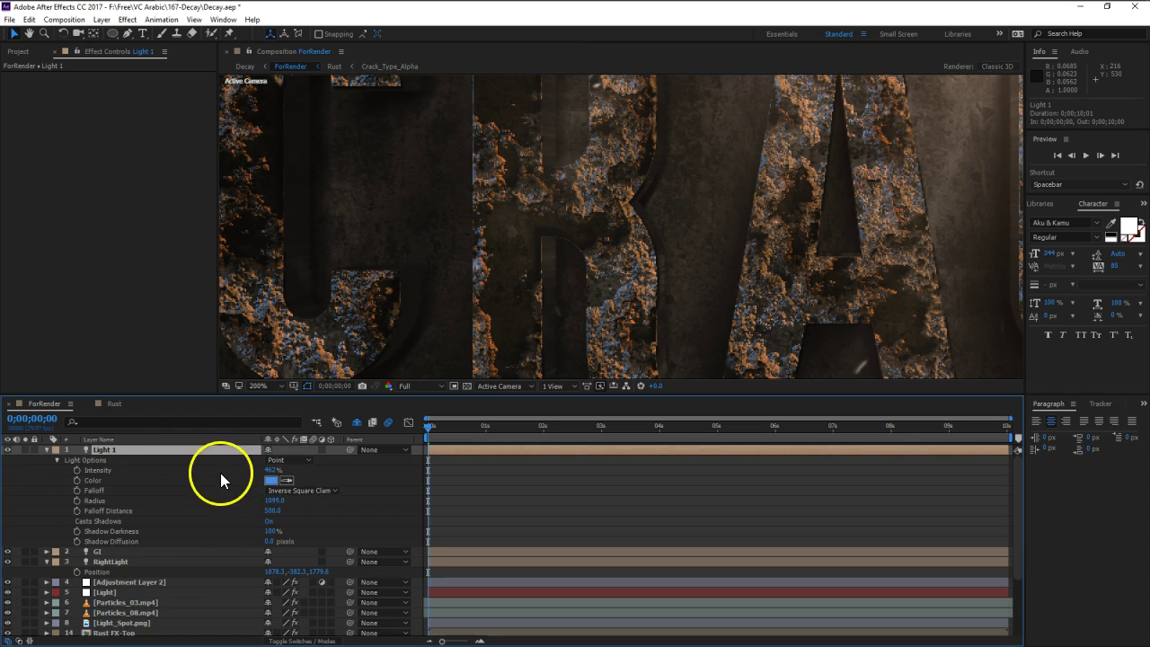
left_click(272, 482)
left_click_drag(242, 278, 244, 321)
left_click_drag(159, 192, 142, 185)
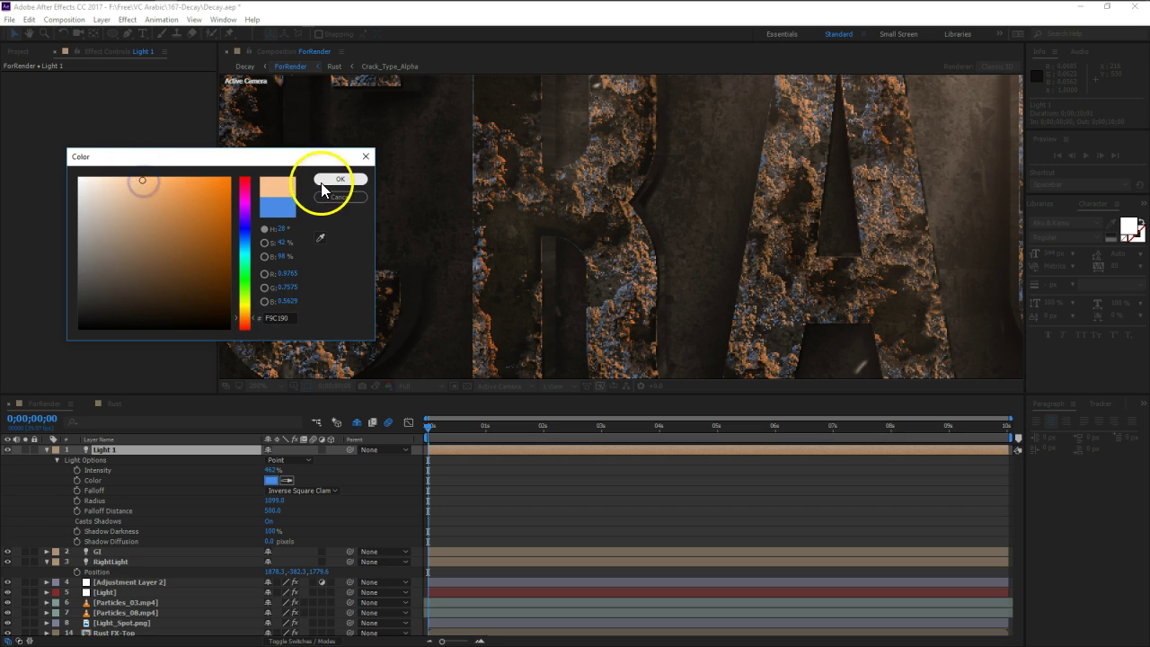
left_click(328, 178)
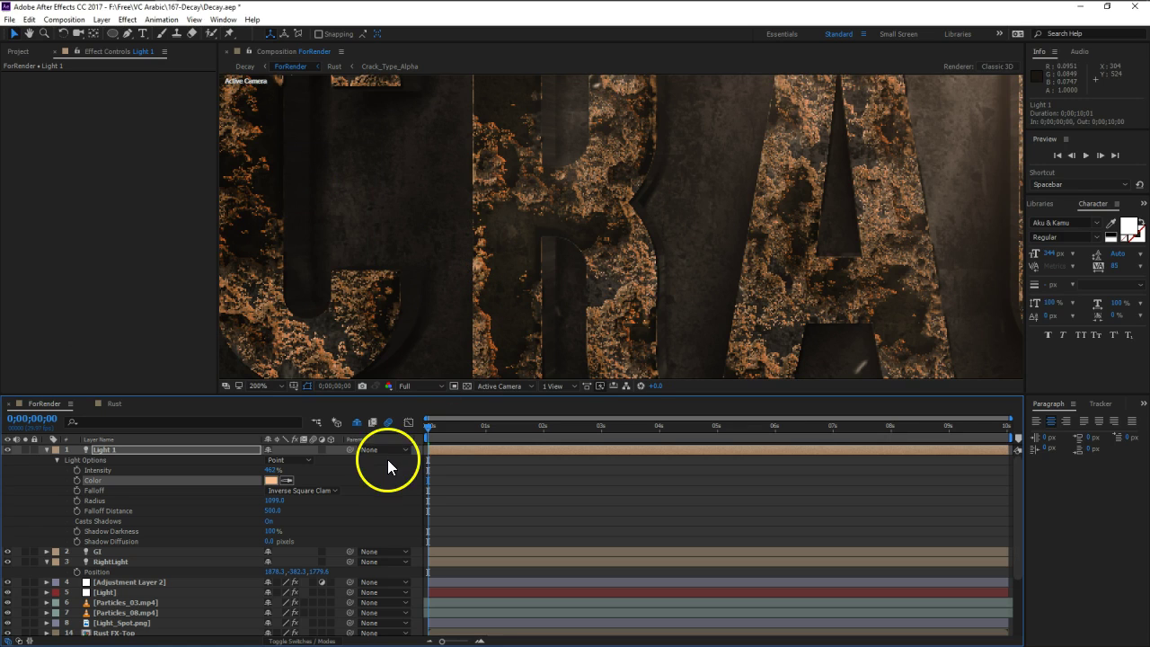
Set Light 1's color to the pale blue D9EEFF, check the letters, and collapse the Light 1 and RightLight properties.
left_click(271, 480)
left_click_drag(117, 193, 100, 175)
left_click(263, 245)
left_click(320, 182)
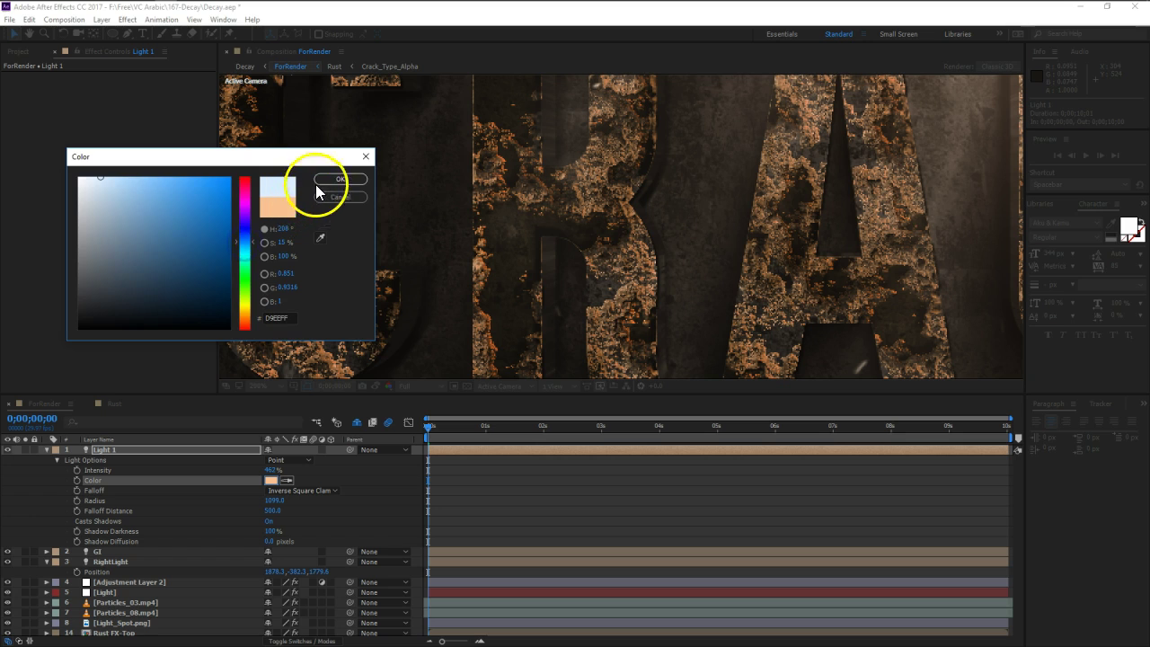
left_click_drag(355, 243, 464, 308)
left_click_drag(632, 300, 537, 171)
left_click_drag(706, 240, 723, 229)
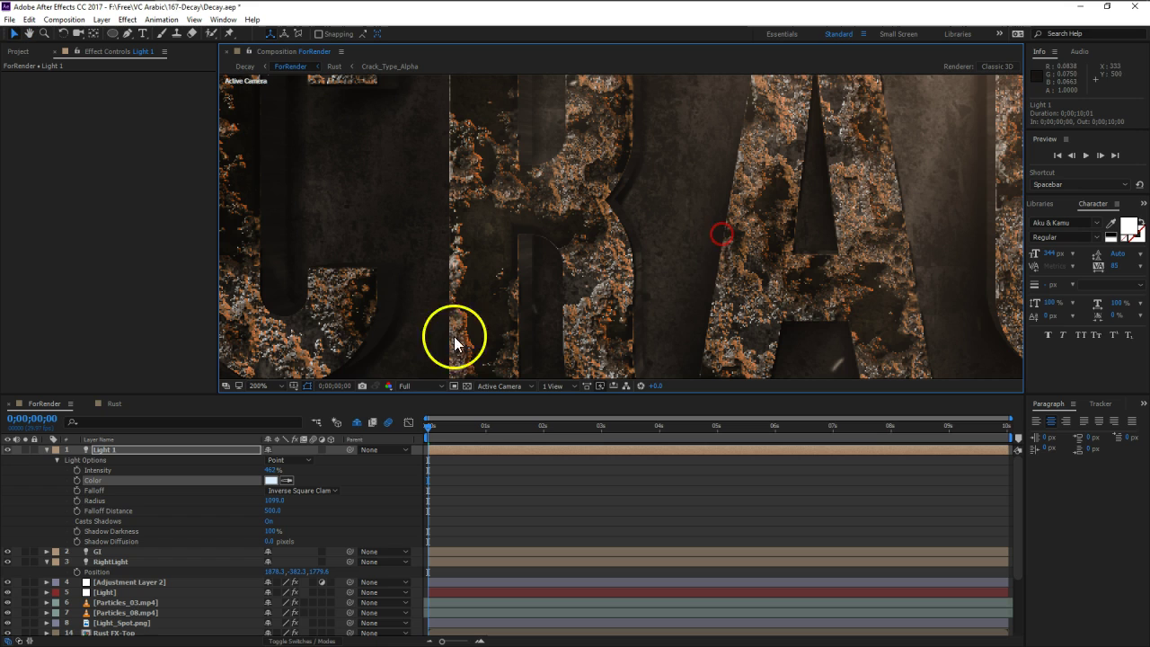
left_click(48, 450)
left_click(47, 470)
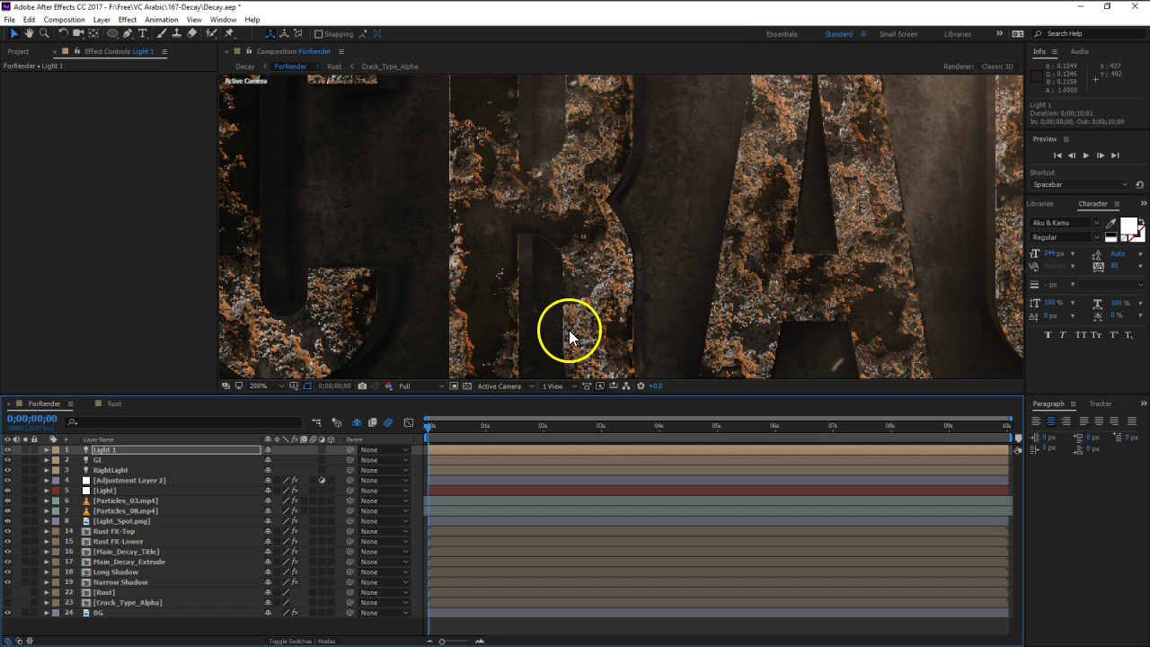
Inspect the lower part of the letters and reduce Light 1's intensity to 211%.
left_click_drag(486, 299, 710, 207)
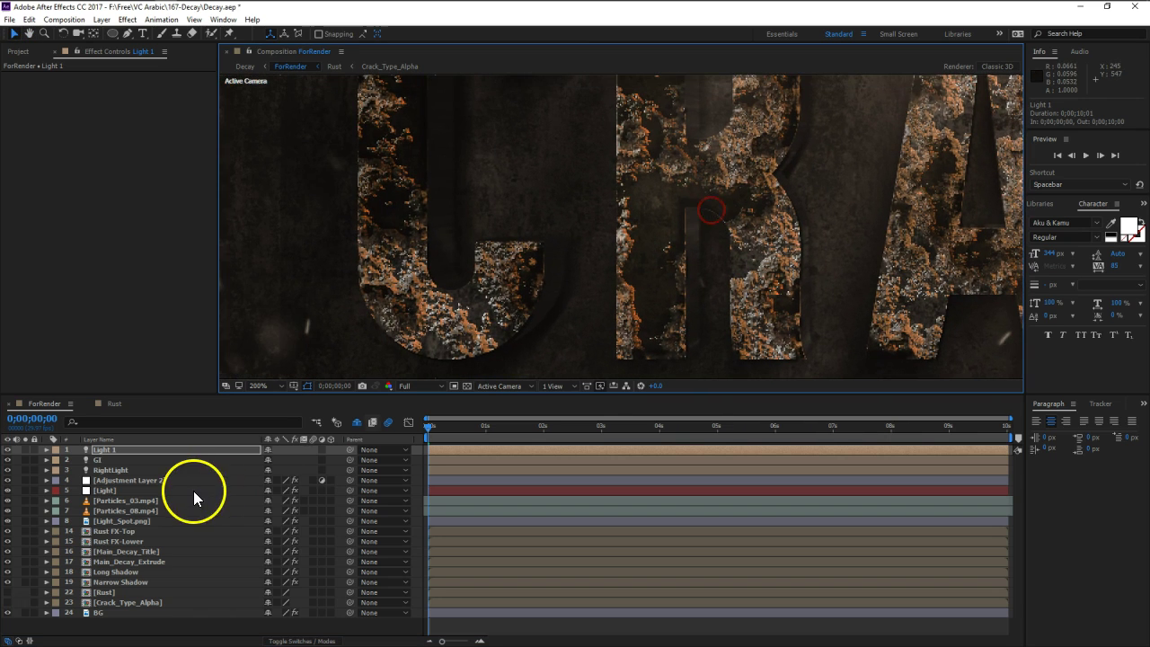
key("a")
key("a")
left_click_drag(270, 470, 136, 492)
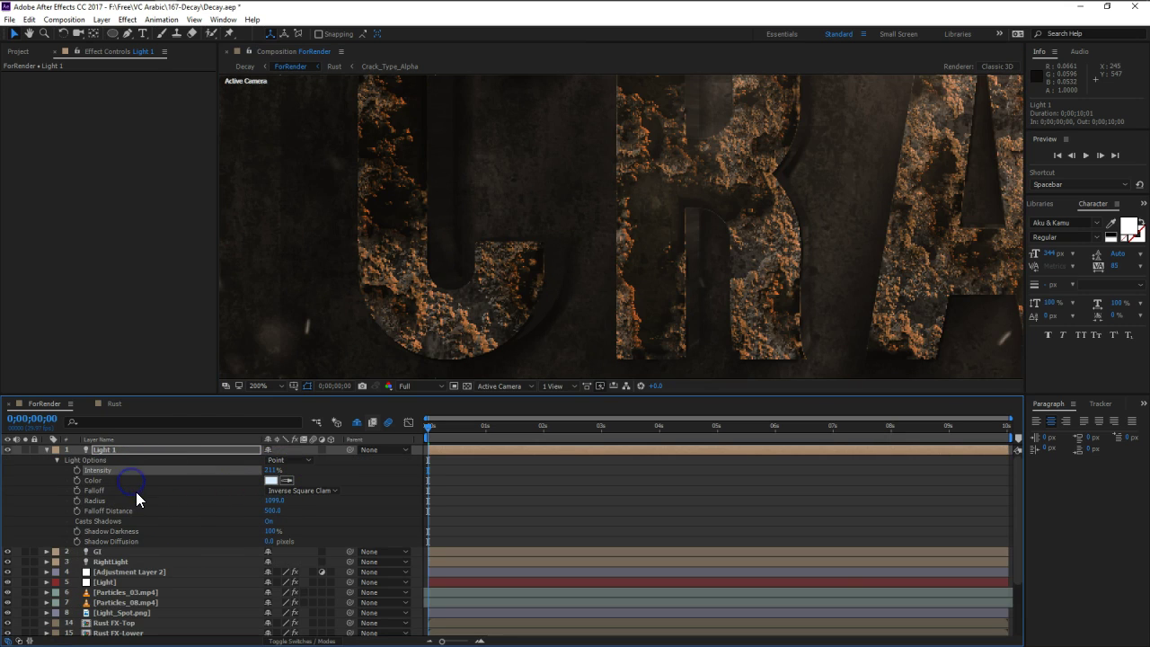
Increase Light 1's intensity, check the rust on the lower letters, and collapse the Light 1 properties.
left_click_drag(272, 471, 368, 472)
key("h")
left_click_drag(810, 165, 761, 223)
key("space")
left_click_drag(514, 270, 600, 264)
left_click(45, 450)
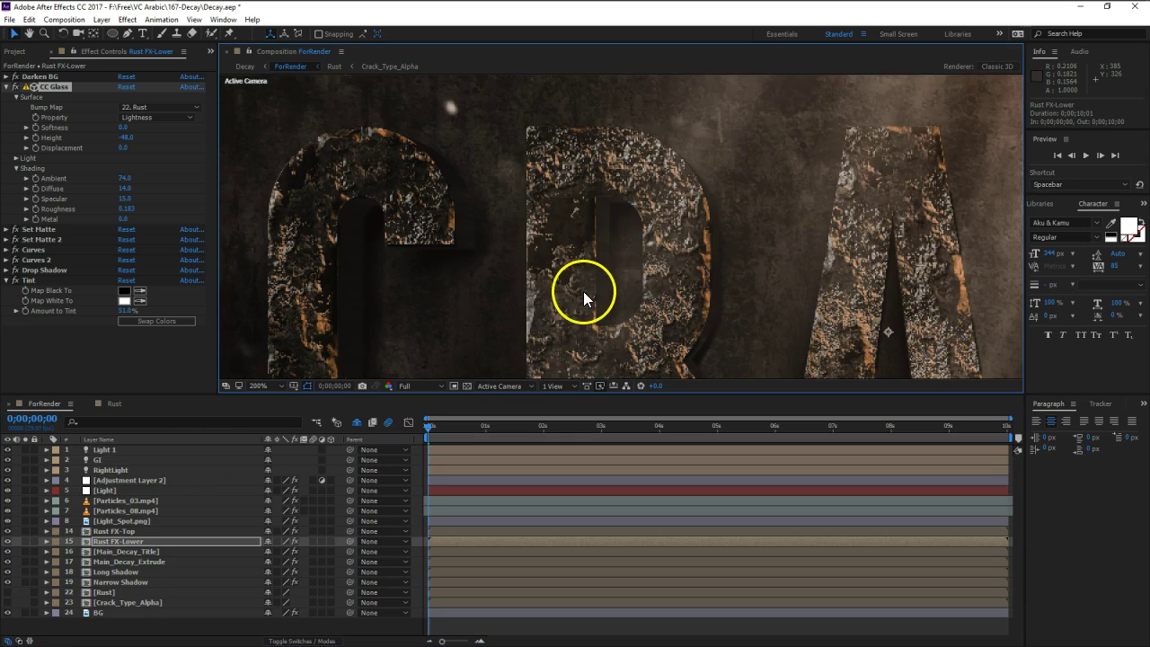
Try a smaller Fractal Noise scale on the Rust layer in the Rust composition and check the letters across ForRender.
key("space")
left_click_drag(583, 295, 650, 215)
left_click_drag(616, 274, 652, 249)
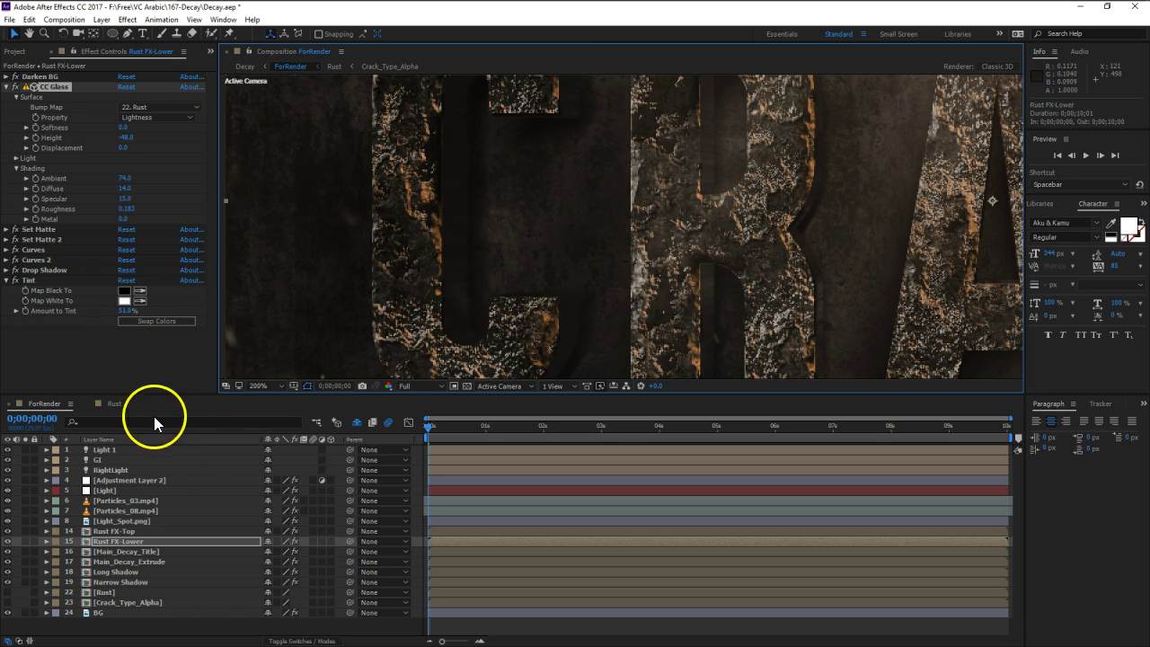
left_click(114, 403)
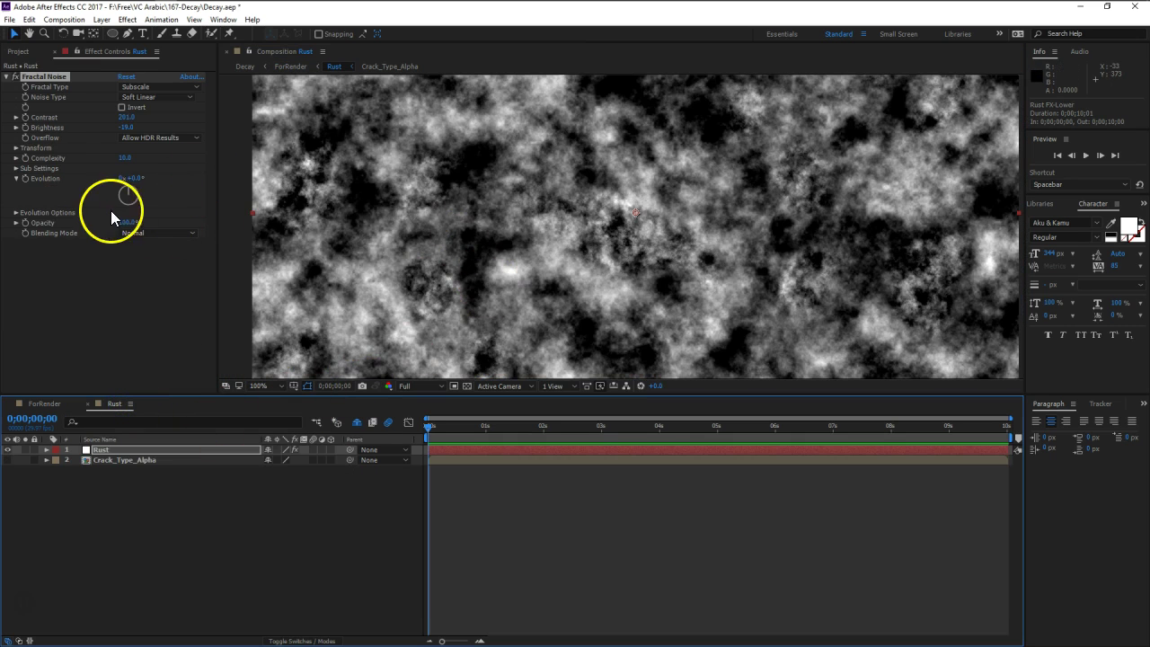
left_click(16, 147)
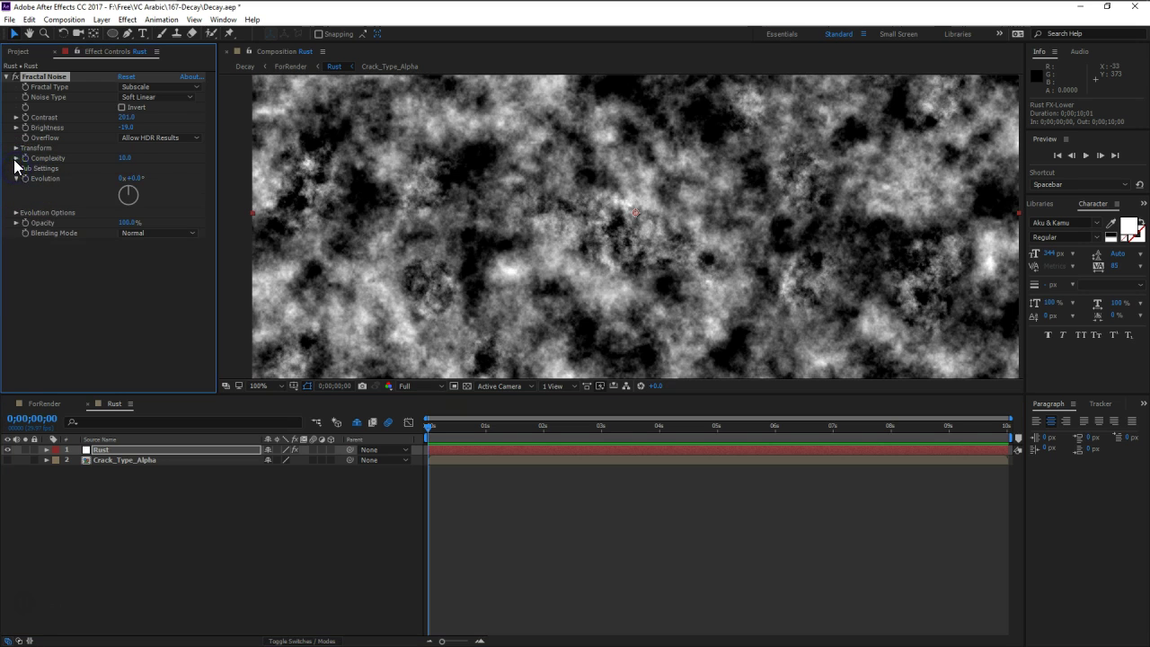
left_click_drag(130, 179, 103, 180)
left_click(43, 403)
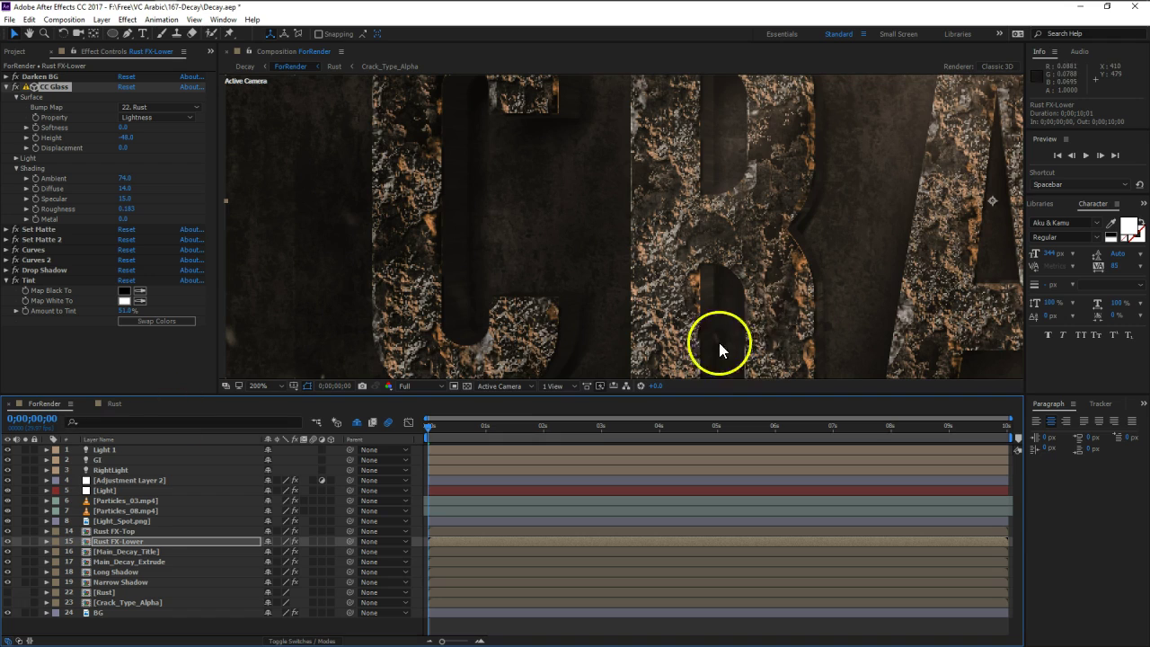
left_click_drag(865, 300, 516, 252)
left_click_drag(710, 260, 544, 259)
left_click_drag(835, 321, 720, 279)
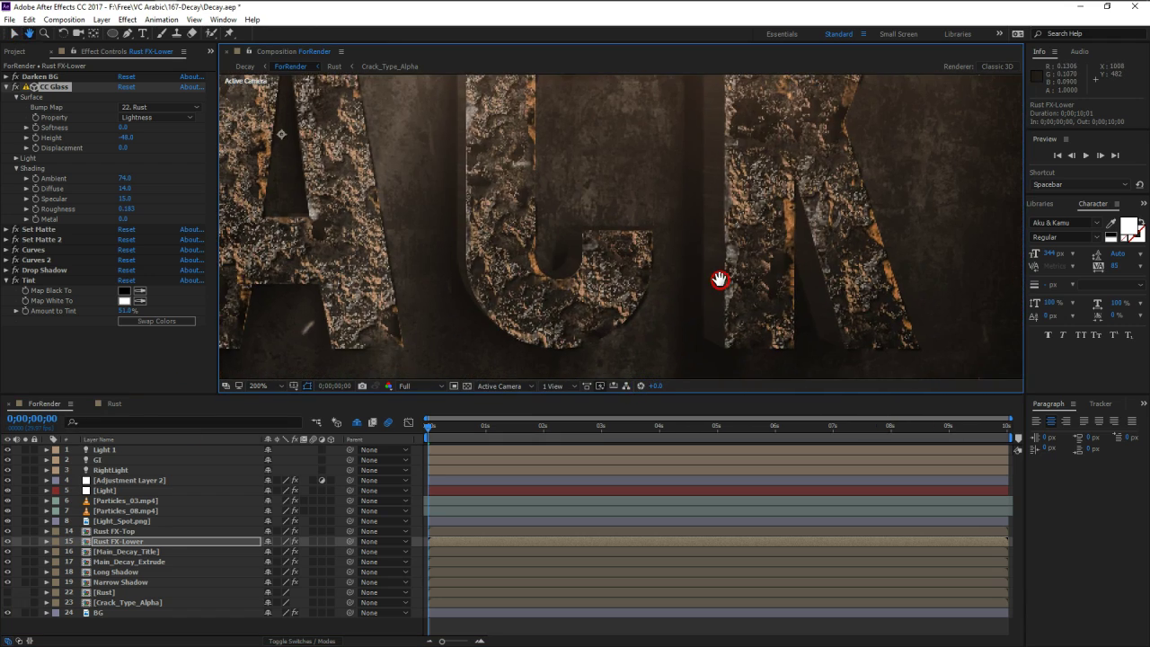
left_click_drag(546, 285, 705, 292)
left_click_drag(557, 252, 587, 264)
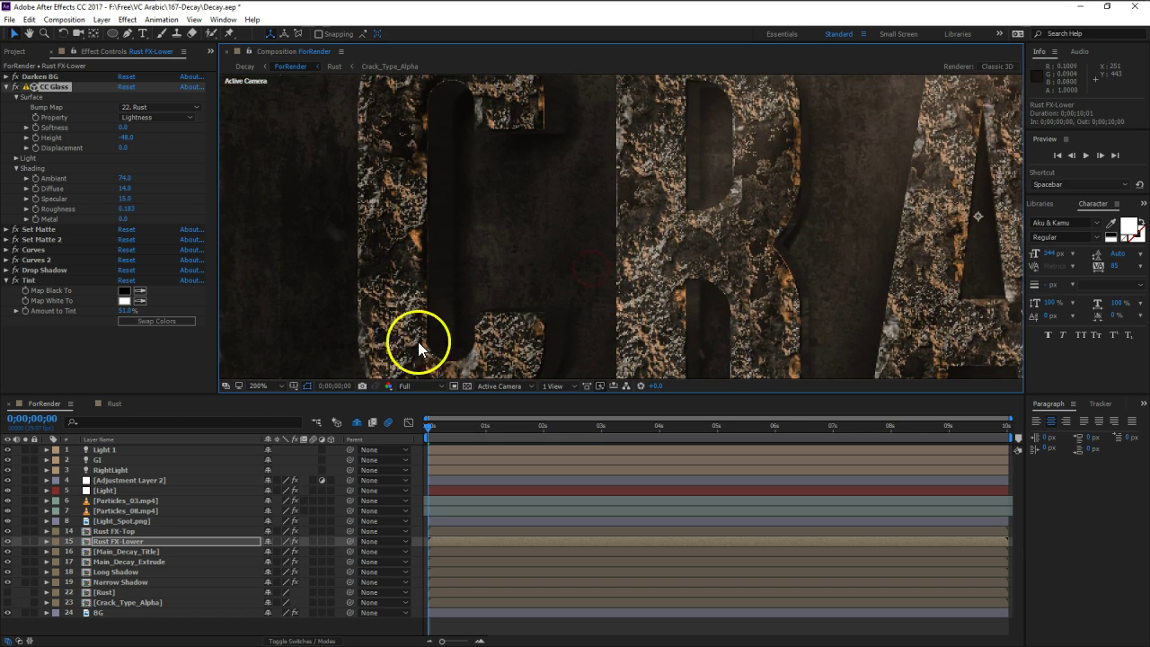
Set the Rust layer's Fractal Noise contrast to 455 and its scale to 100 in the Rust composition.
left_click(115, 403)
left_click_drag(125, 117, 290, 135)
left_click(123, 178)
type("100")
key("Return")
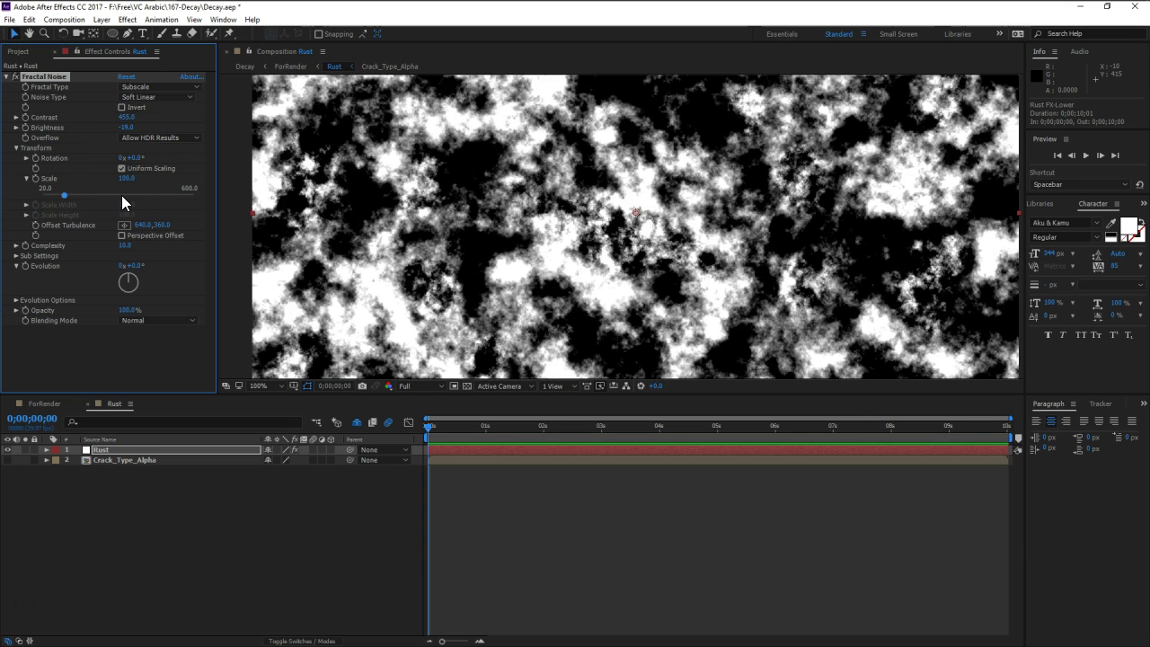
Examine the rust texture on the letters in ForRender up close, compare it with the Rust composition, and view the whole CRACK title.
left_click(27, 403)
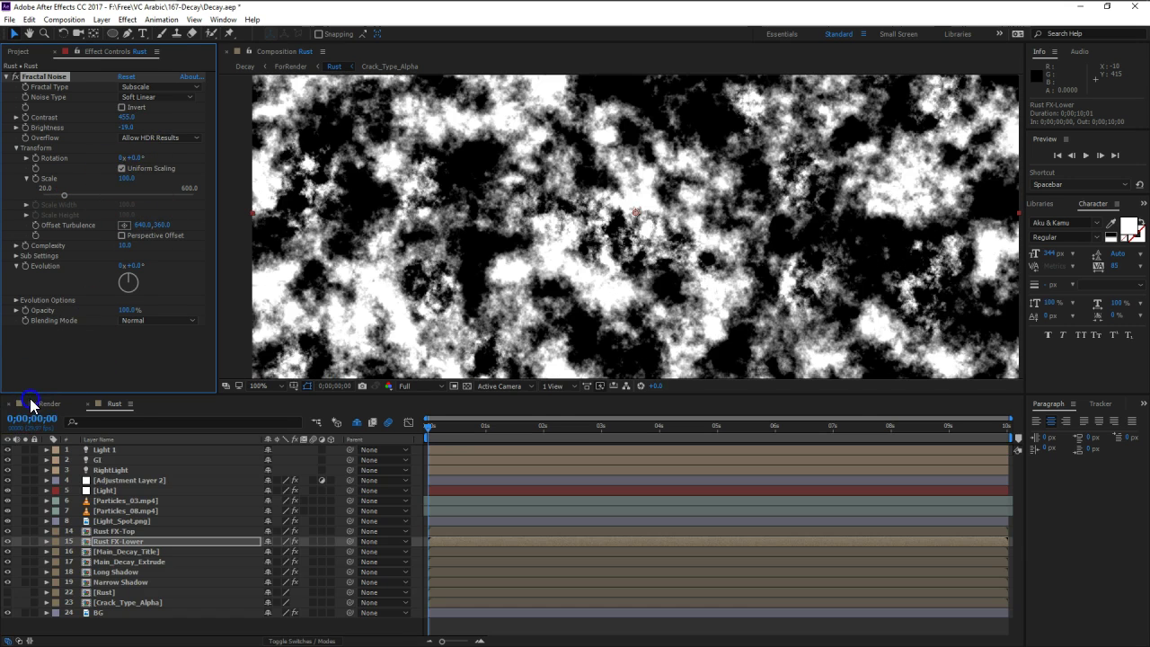
key("h")
left_click_drag(808, 229, 685, 215)
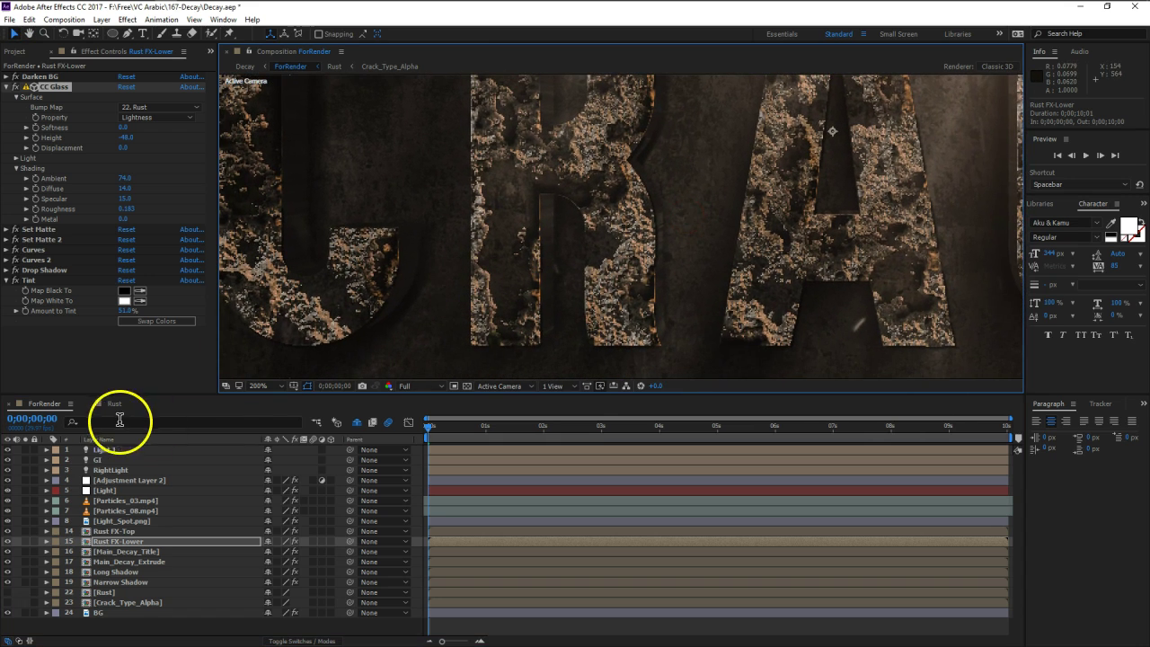
left_click(115, 405)
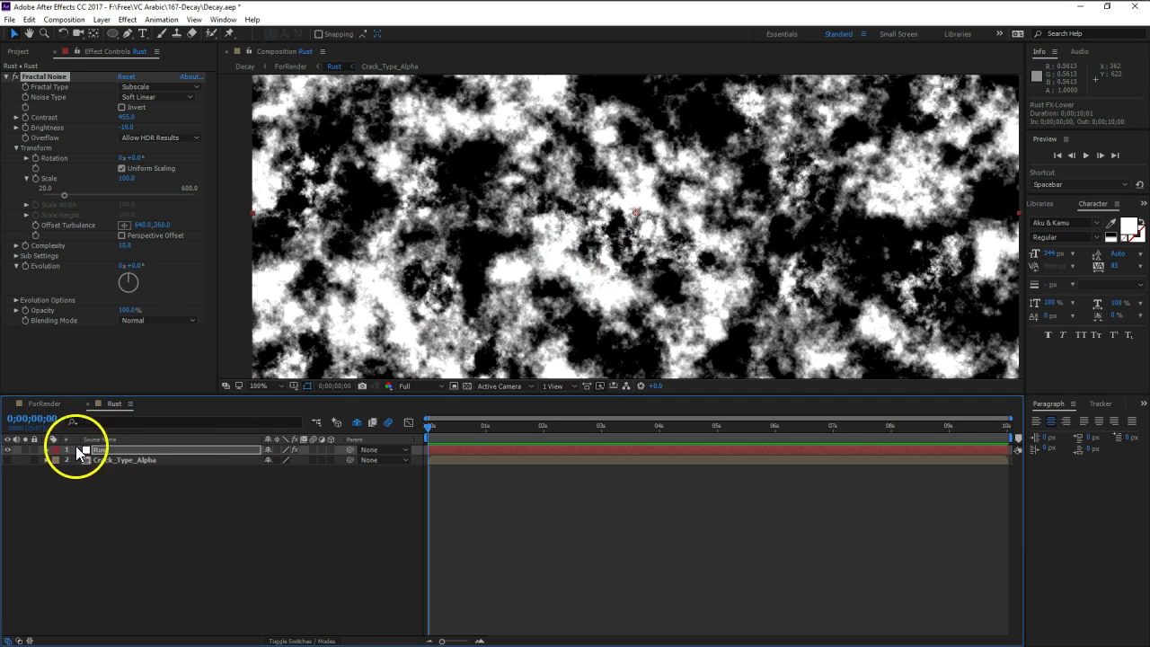
left_click(44, 403)
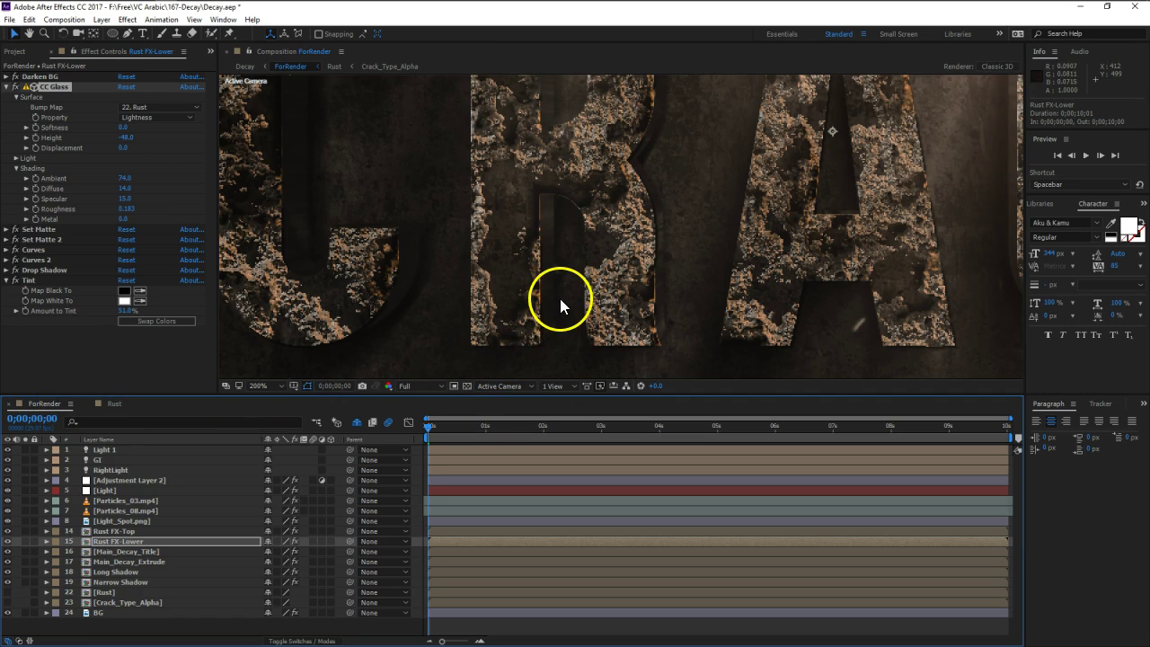
scroll(575, 286, "down", 1)
left_click_drag(713, 244, 680, 278)
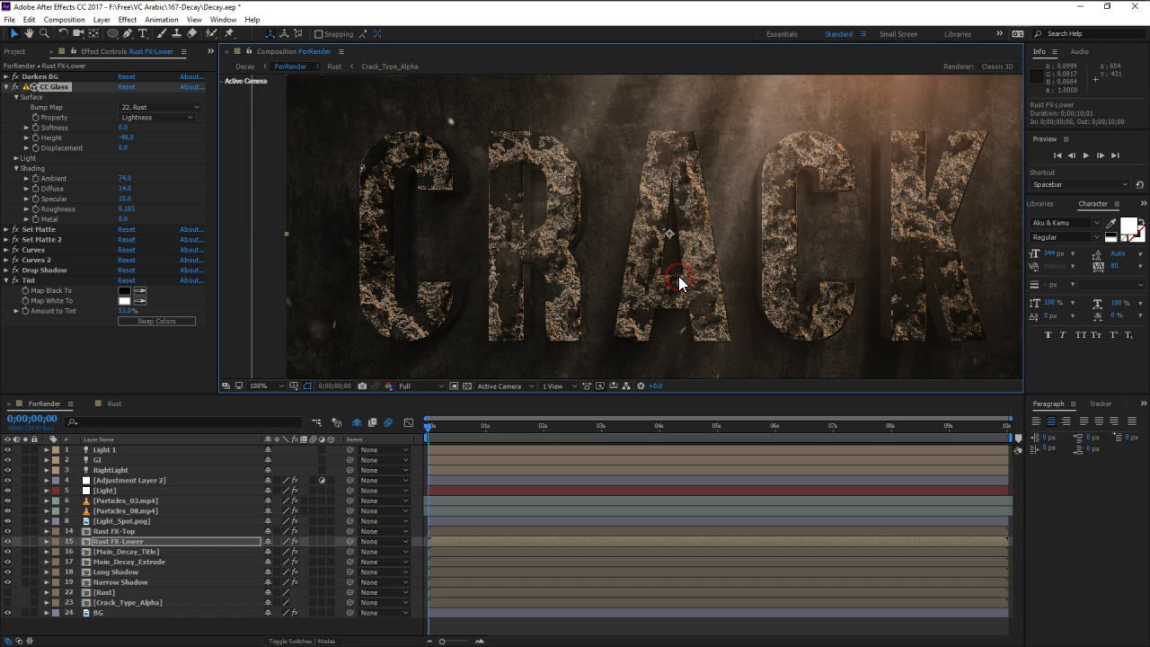
left_click(701, 279)
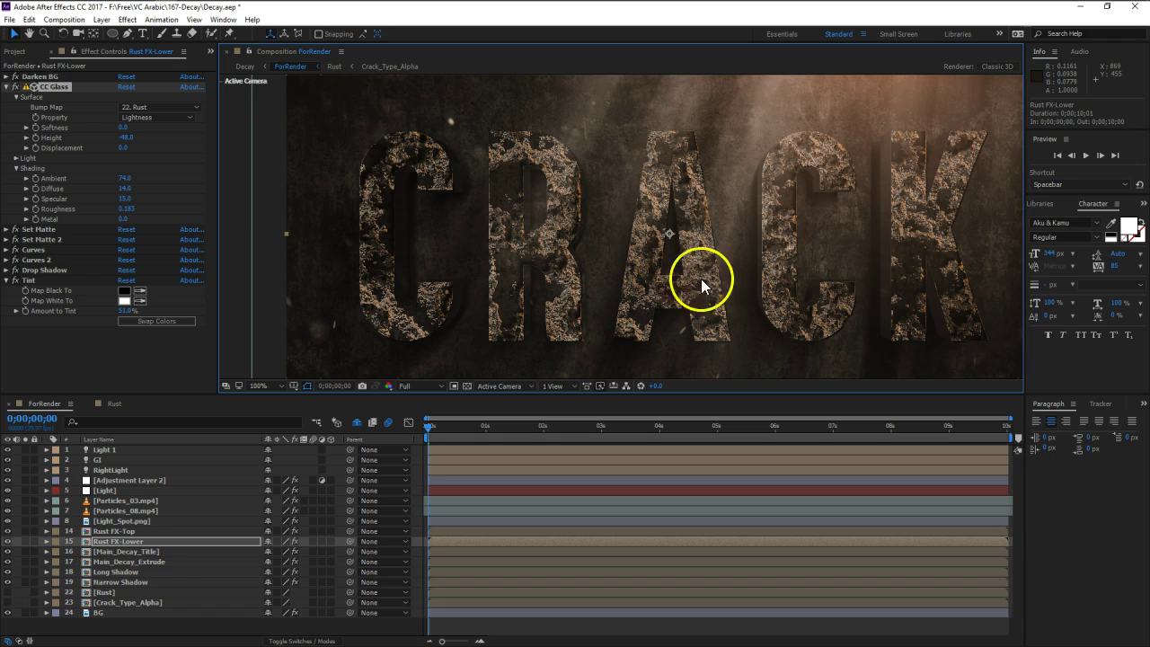